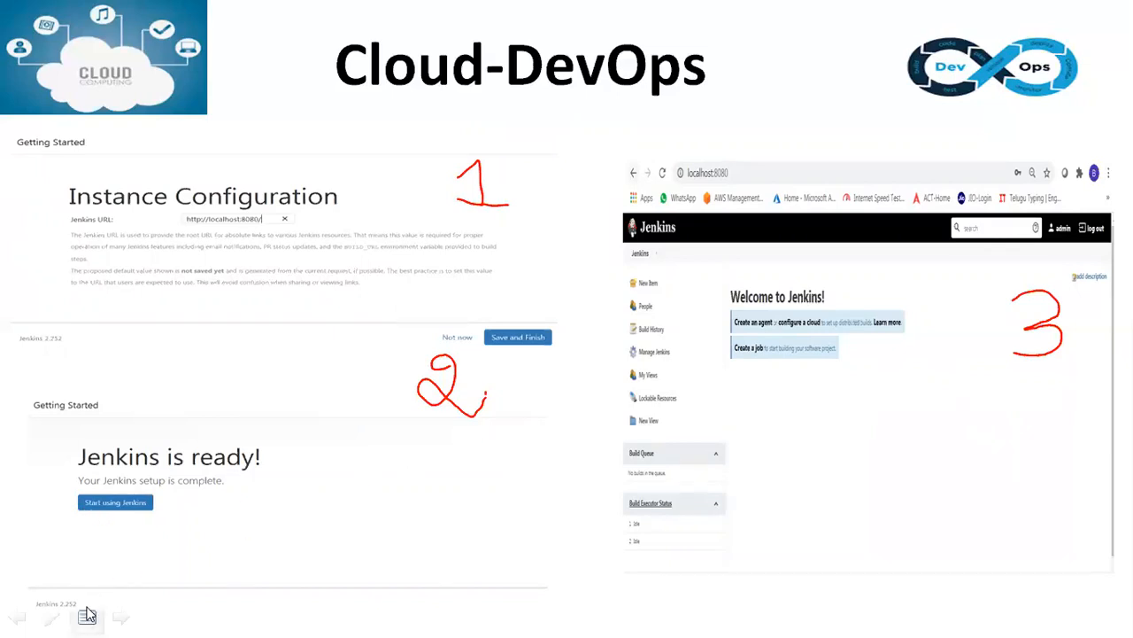
left_click(120, 617)
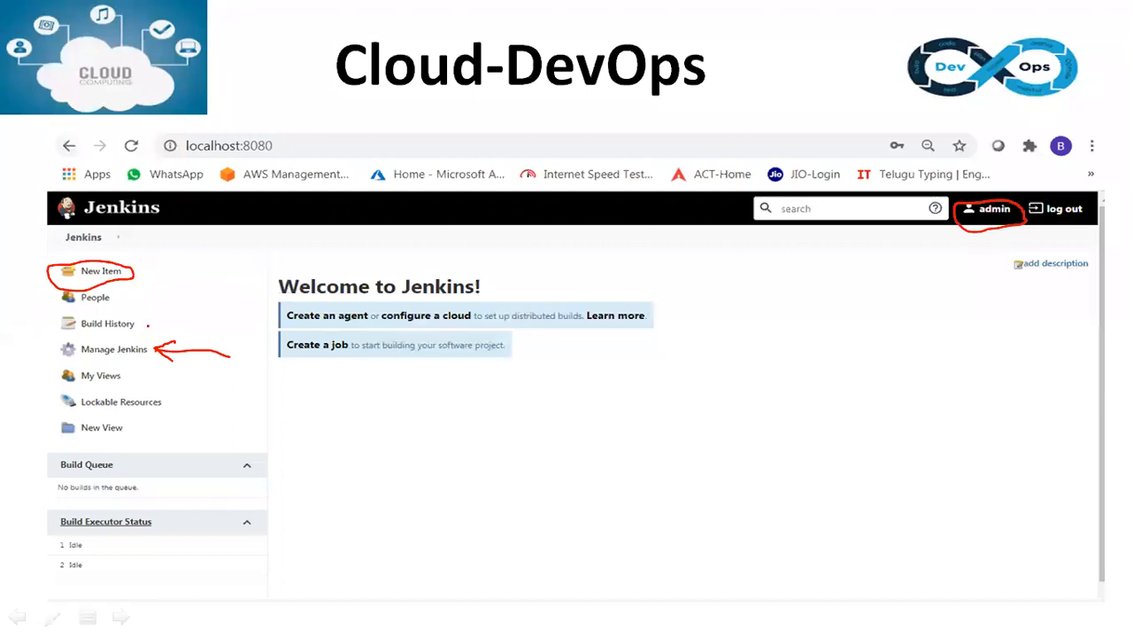
left_click_drag(143, 274, 151, 260)
left_click_drag(184, 344, 203, 329)
left_click_drag(180, 345, 204, 332)
left_click_drag(59, 358, 85, 334)
left_click(121, 615)
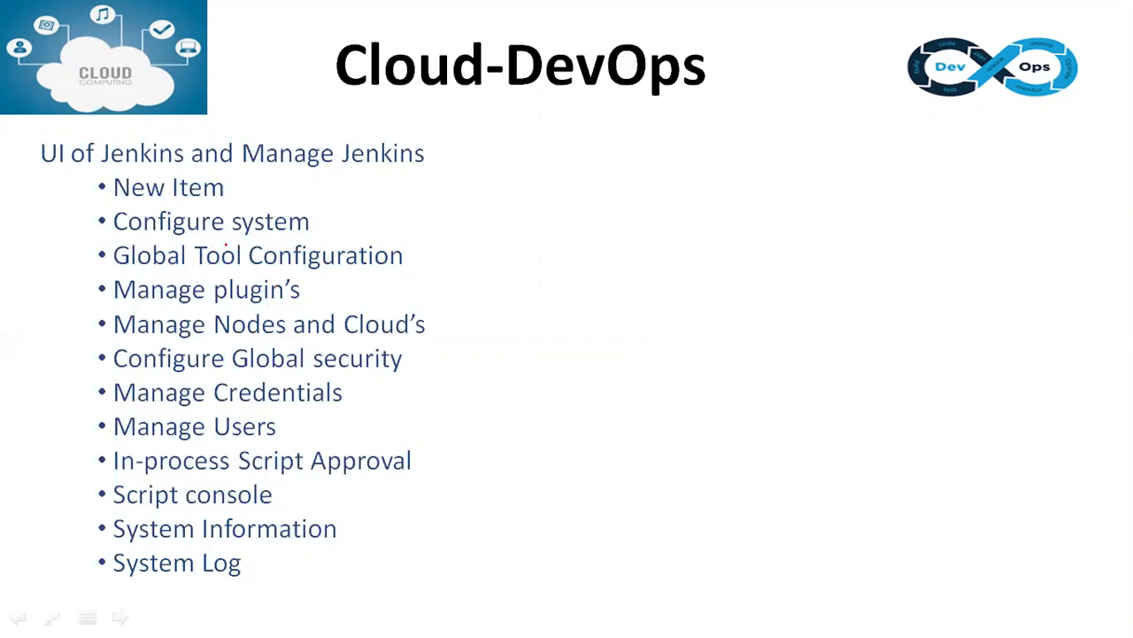
left_click(121, 614)
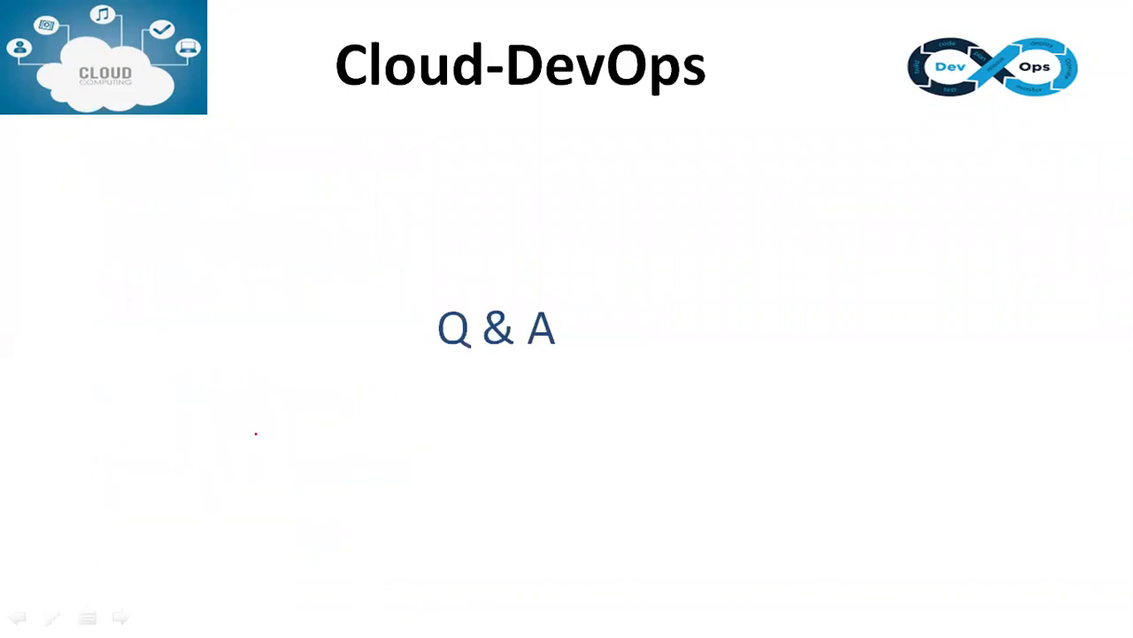
Switch to the Jenkins dashboard in Chrome and review the sections of the Manage Jenkins page
key("alt+Tab")
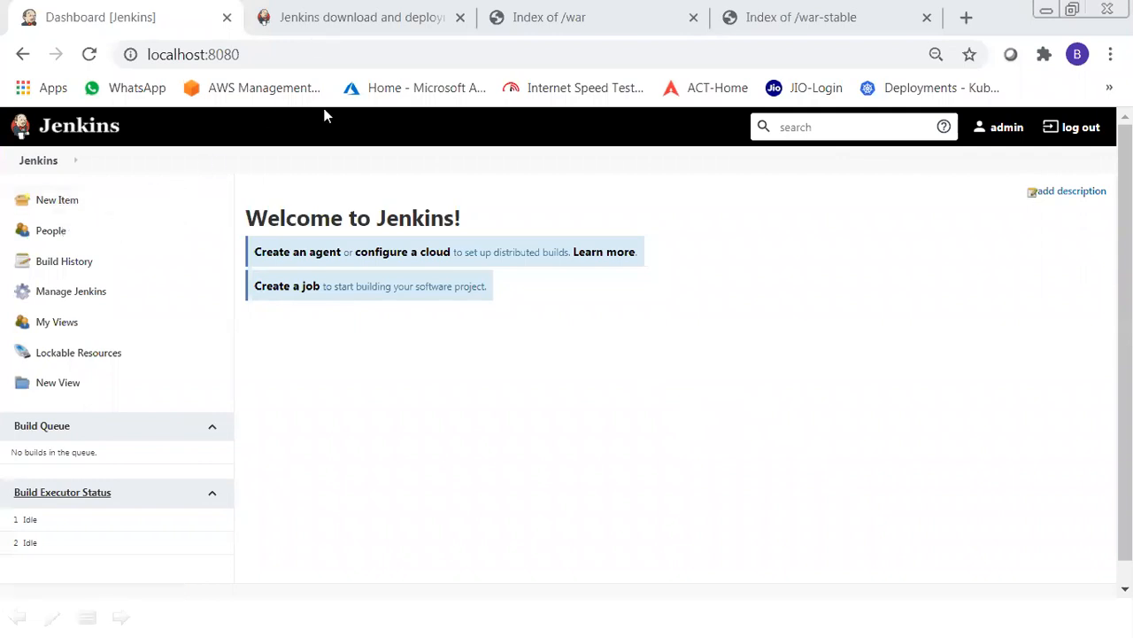
left_click(71, 291)
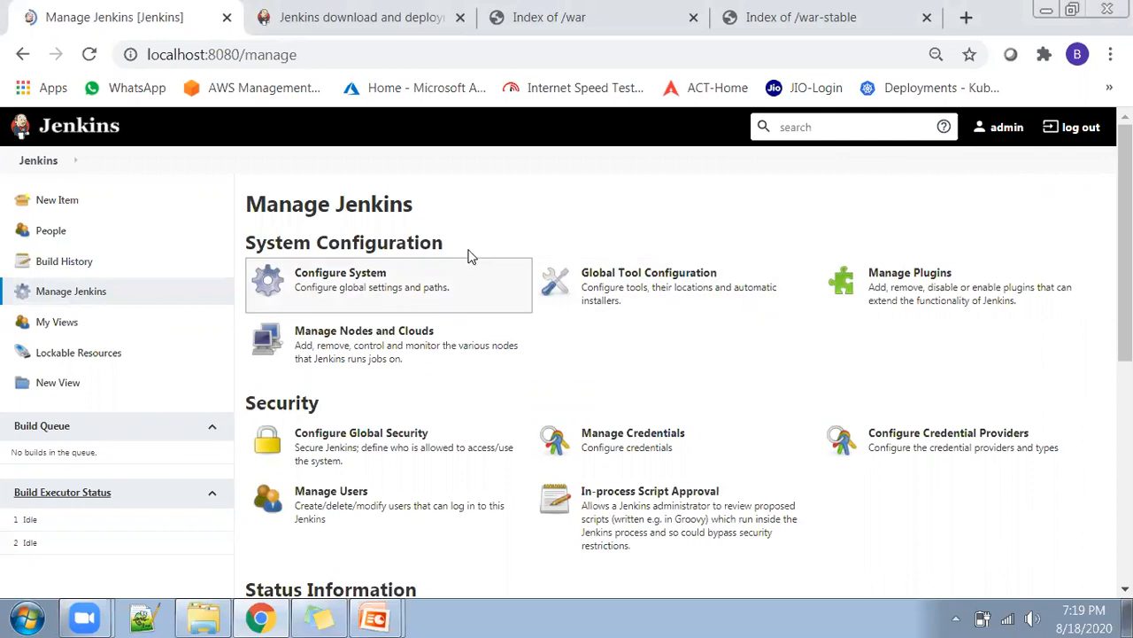
scroll(1046, 368, "down", 3)
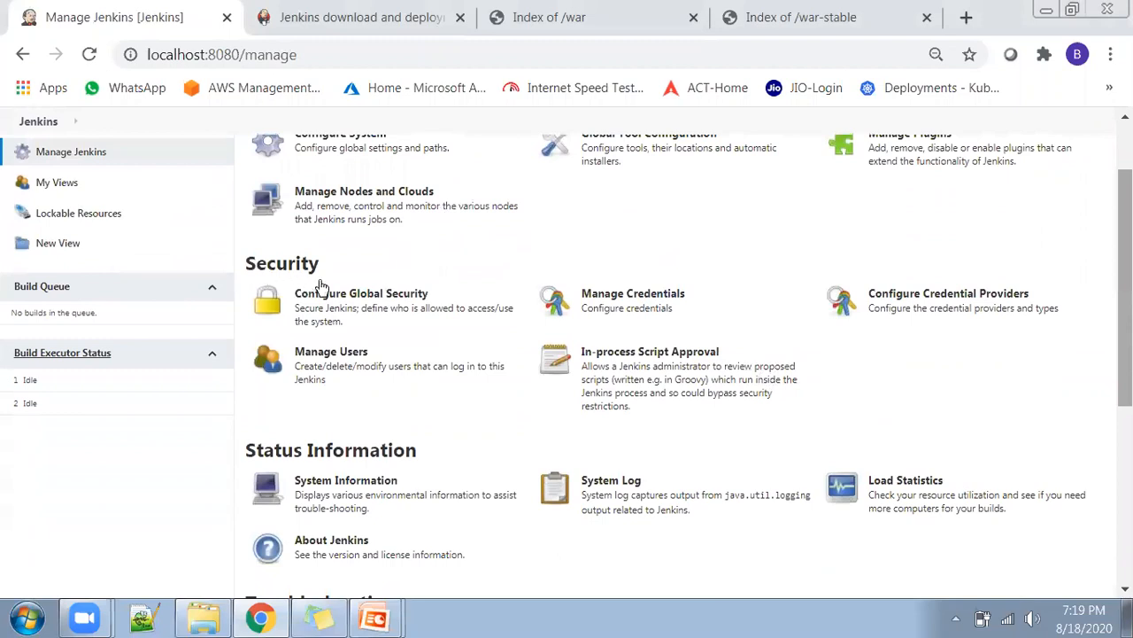
scroll(880, 374, "up", 3)
scroll(873, 377, "down", 2)
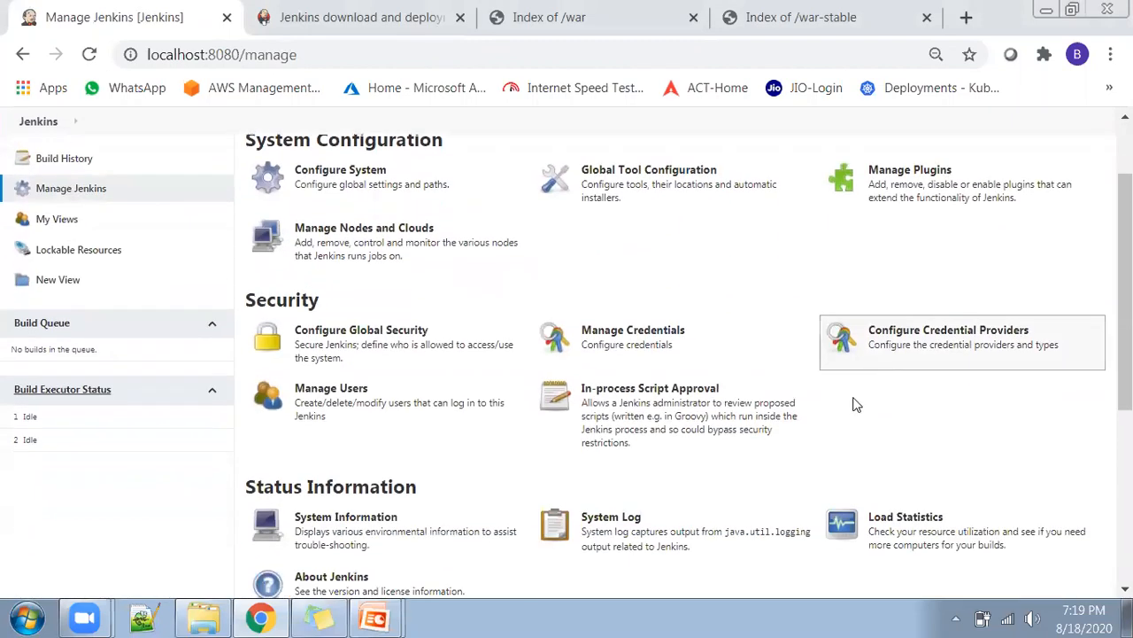
scroll(855, 399, "down", 3)
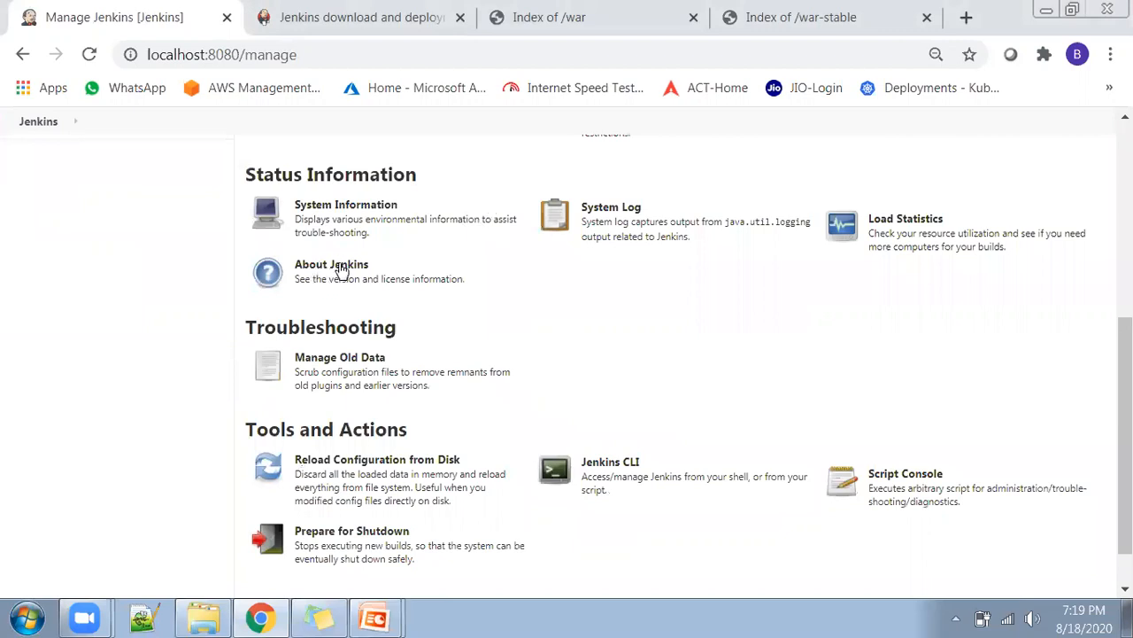
scroll(339, 275, "up", 5)
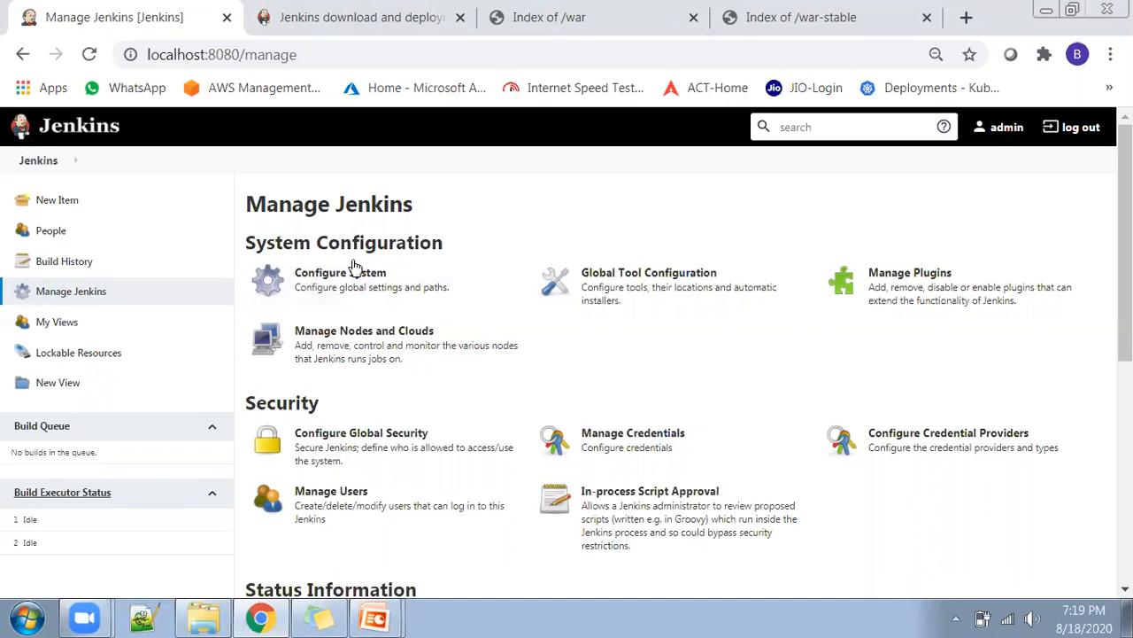
Open Configure System and look through the global settings from the home directory down to the plugin sections
left_click(284, 273)
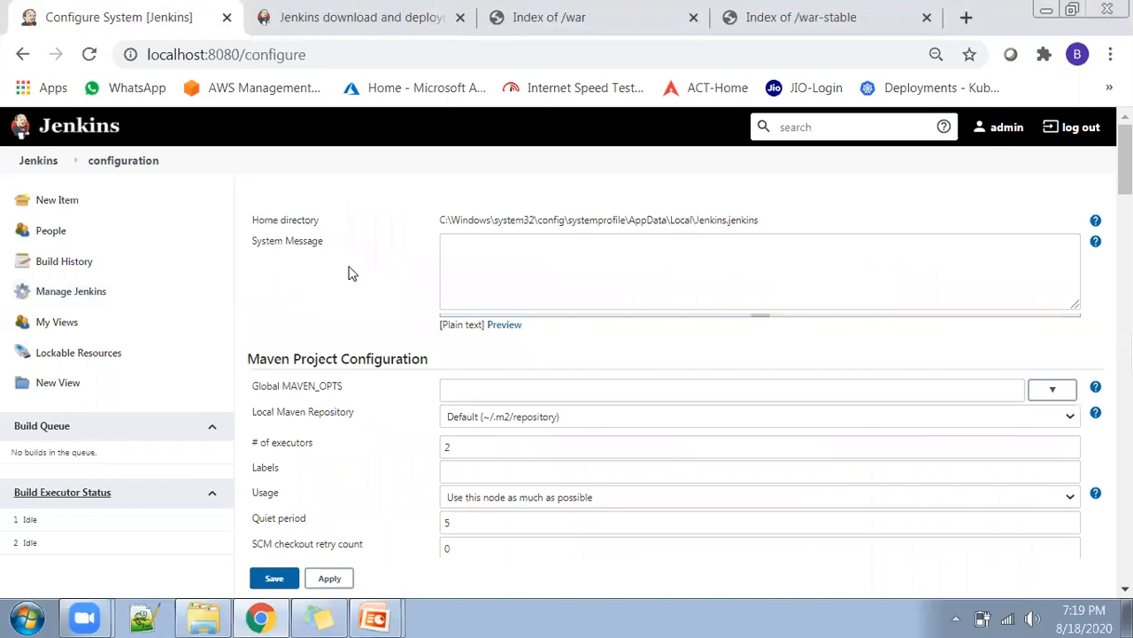
scroll(403, 284, "down", 3)
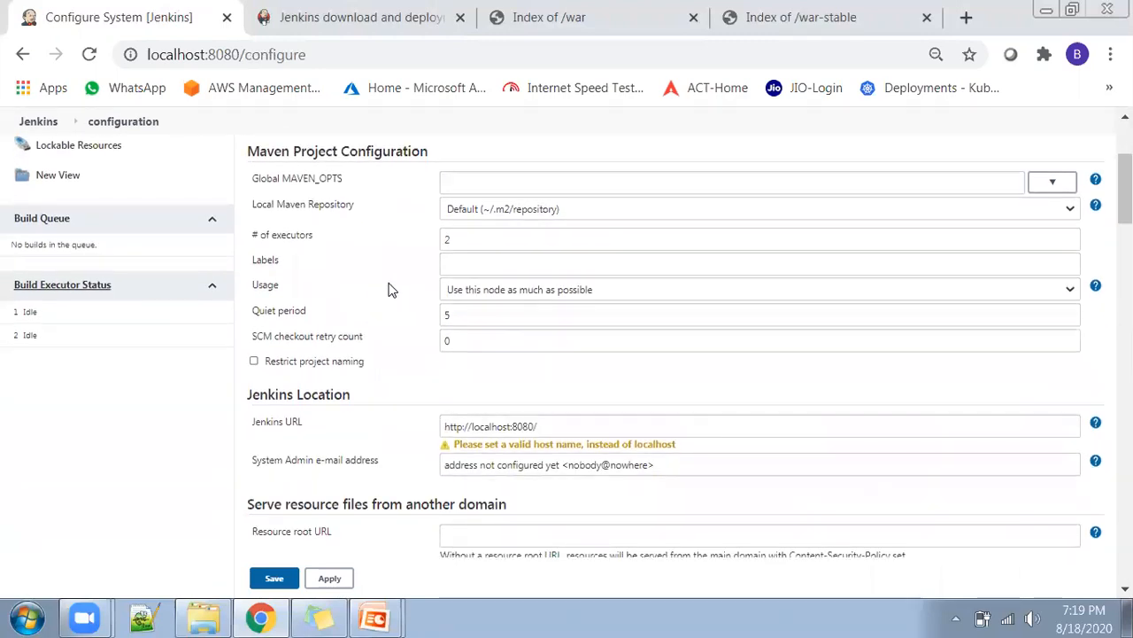
scroll(390, 289, "down", 15)
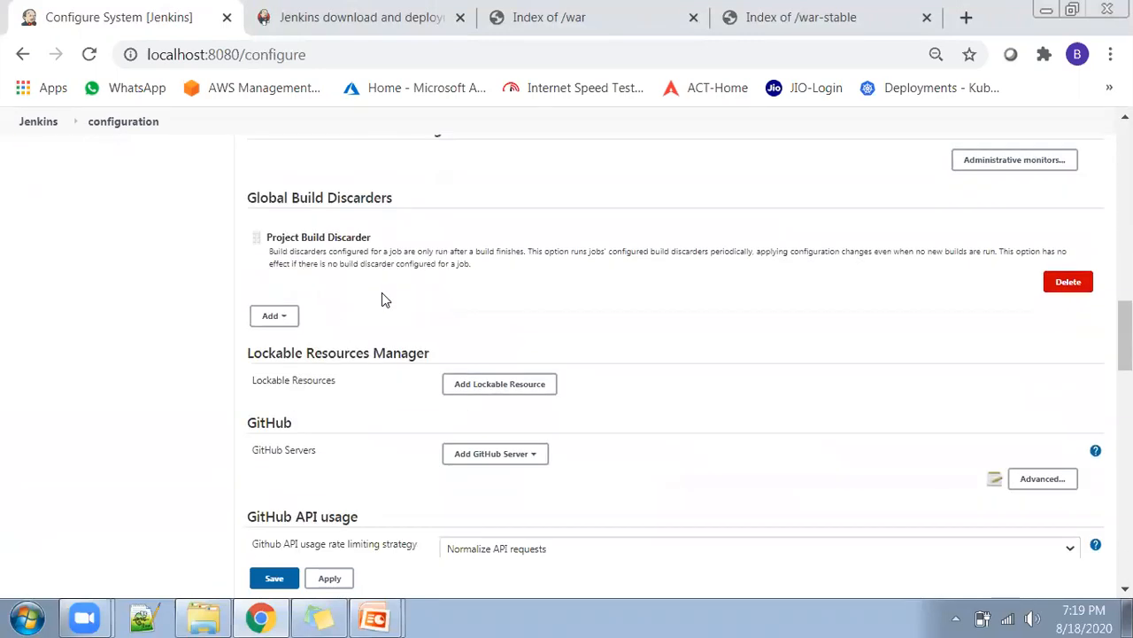
scroll(387, 318, "down", 9)
scroll(393, 361, "up", 6)
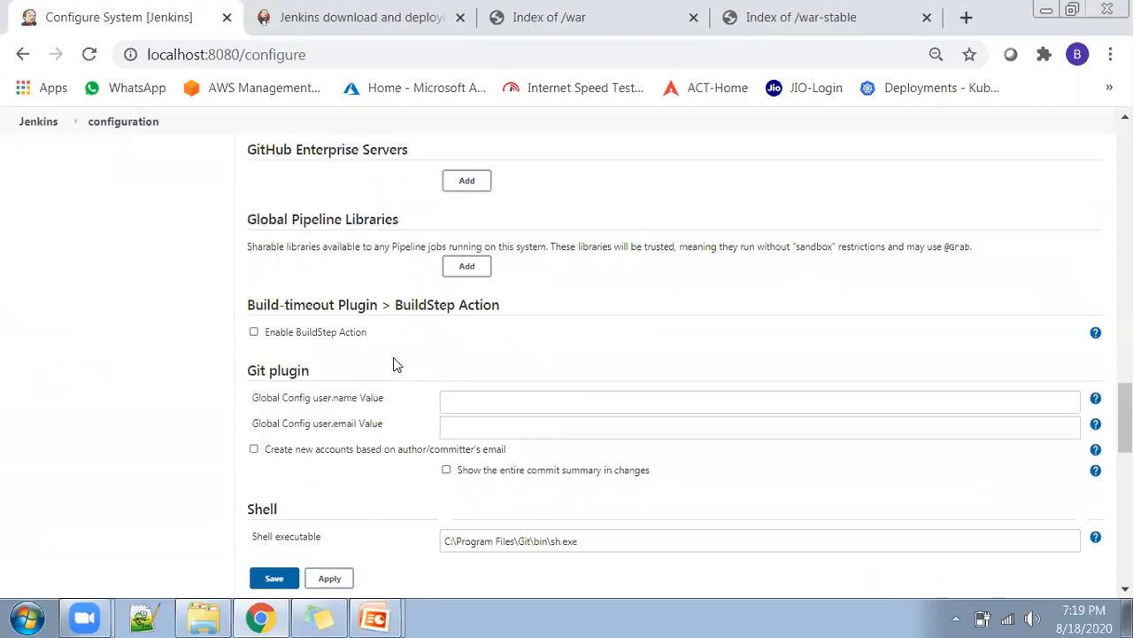
scroll(396, 363, "up", 15)
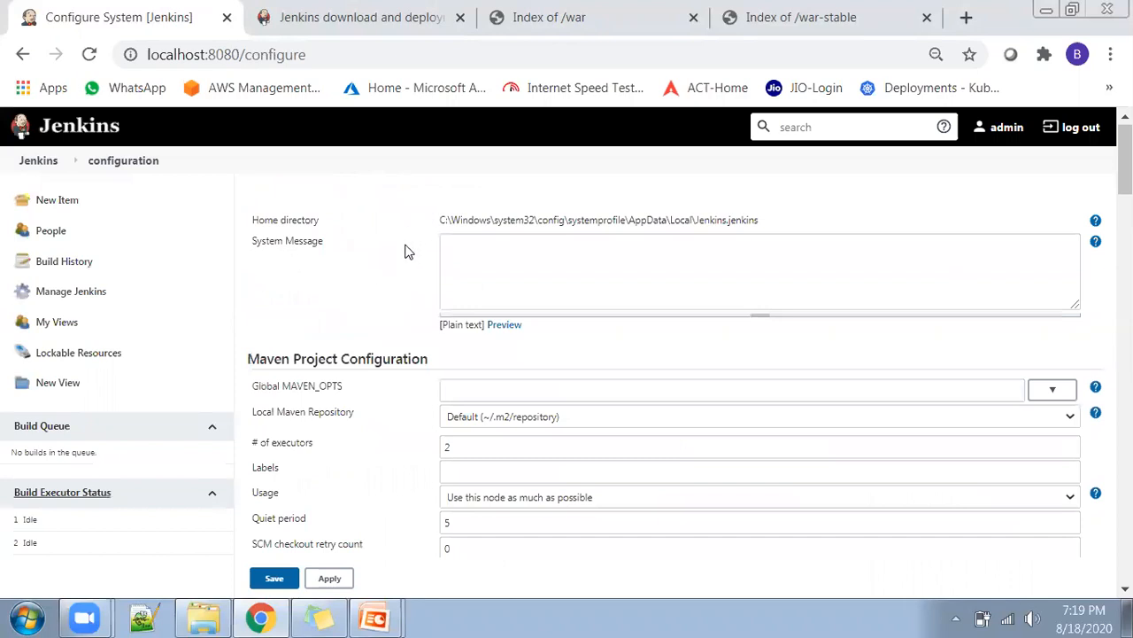
Check the Local Maven Repository choices under Maven Project Configuration without changing the selection
scroll(406, 252, "down", 3)
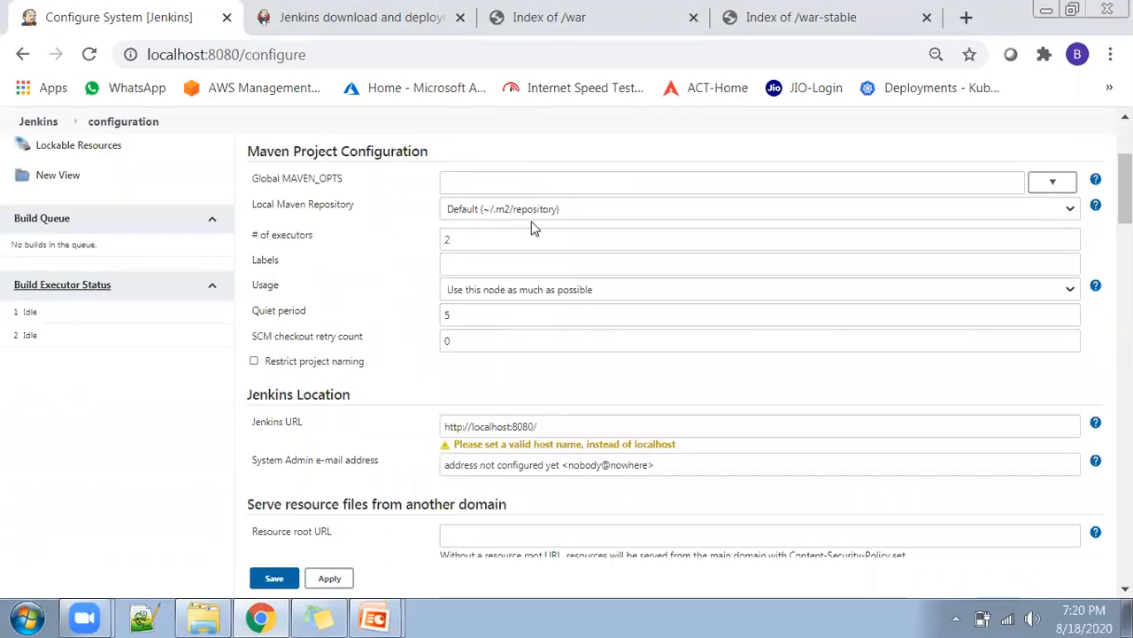
left_click(577, 209)
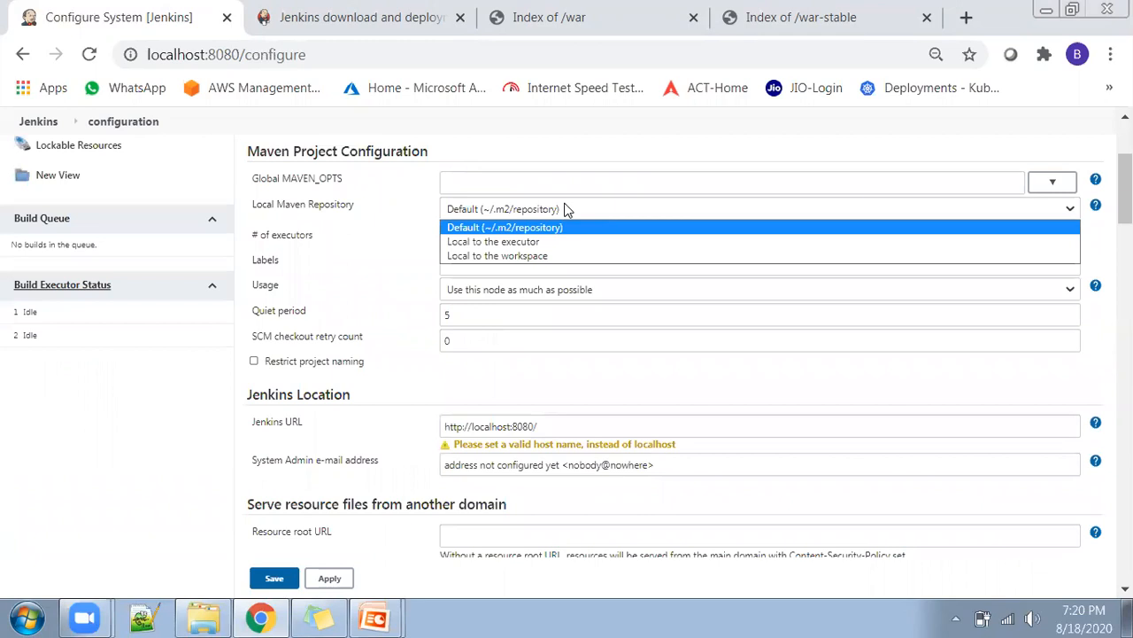
left_click(409, 211)
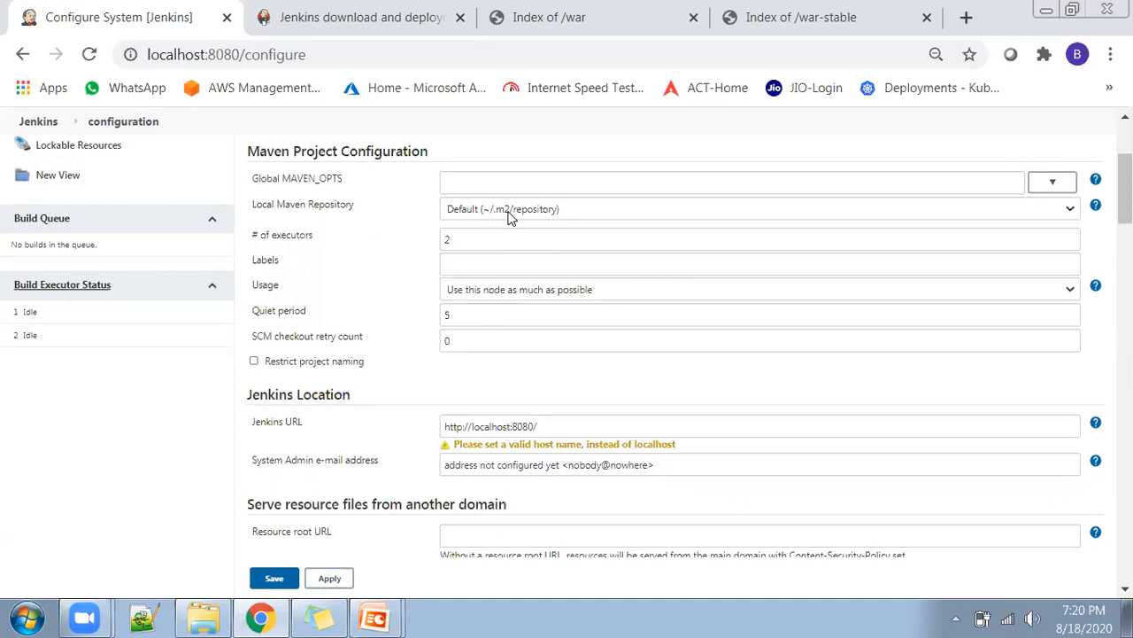
Examine the number of executors setting and its value under Maven Project Configuration
left_click_drag(271, 235, 313, 233)
left_click(447, 245)
double_click(446, 245)
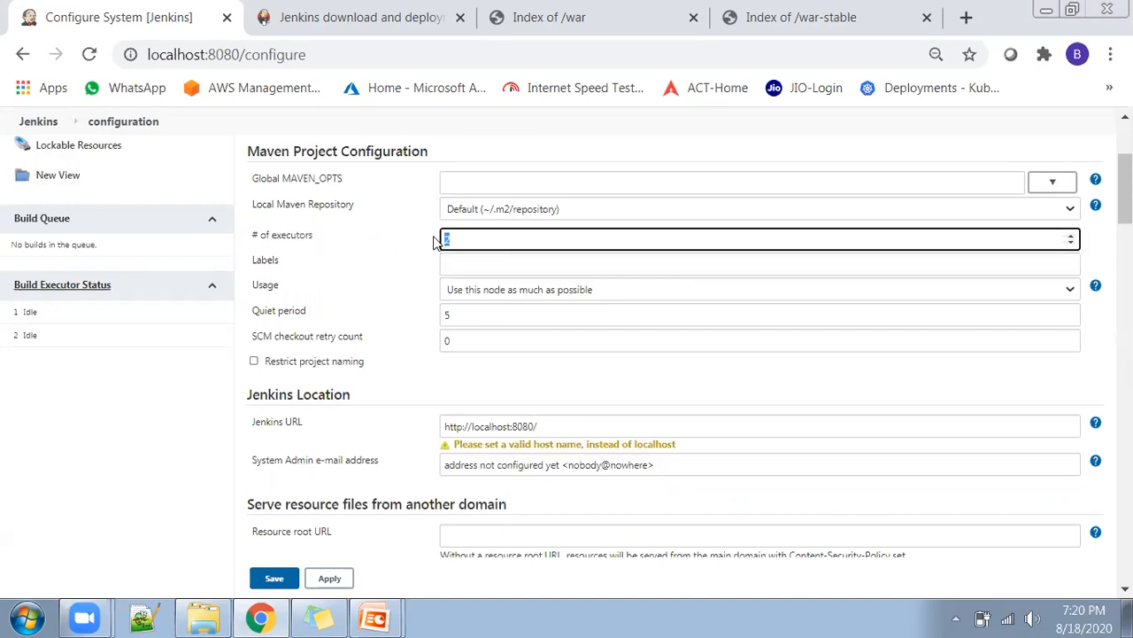
left_click(350, 233)
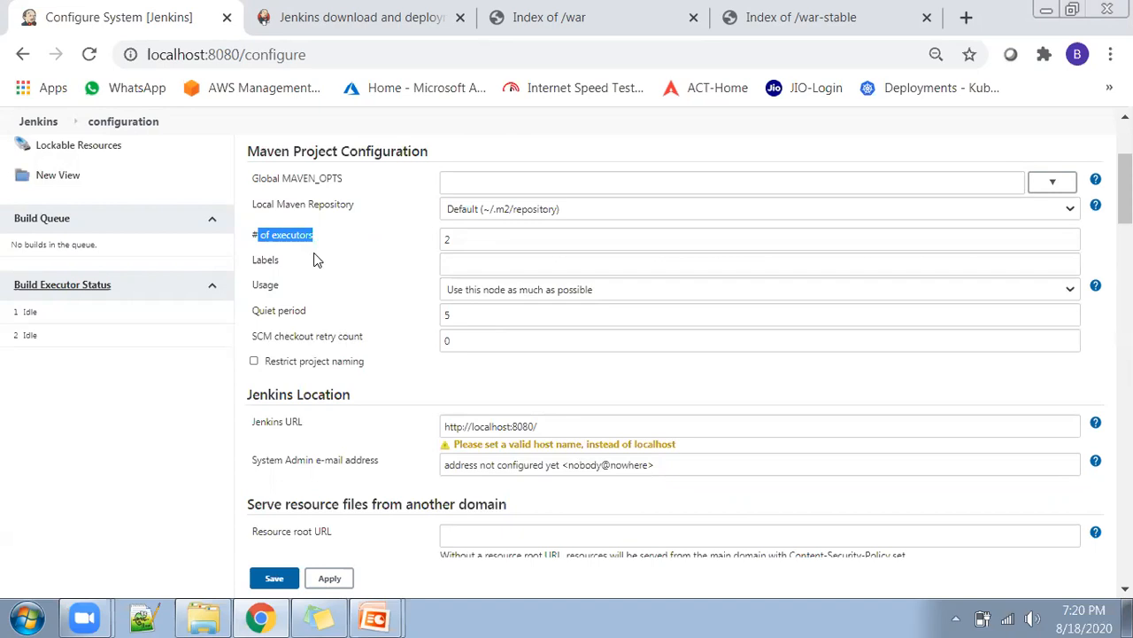
left_click(328, 236)
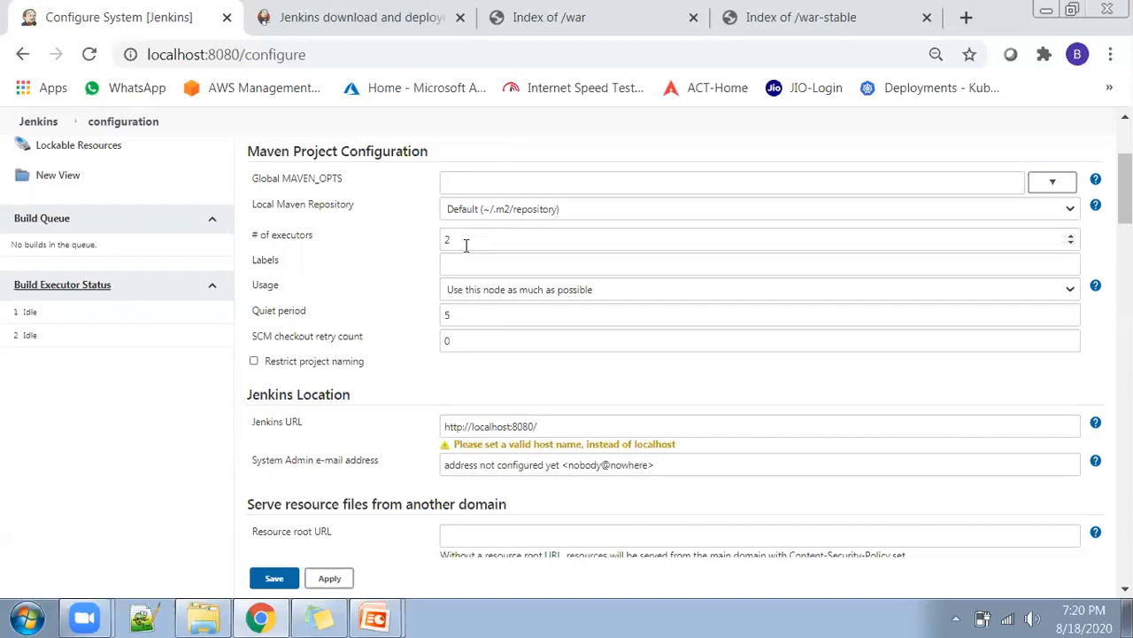
left_click_drag(460, 239, 357, 245)
left_click(357, 239)
left_click_drag(463, 245, 328, 235)
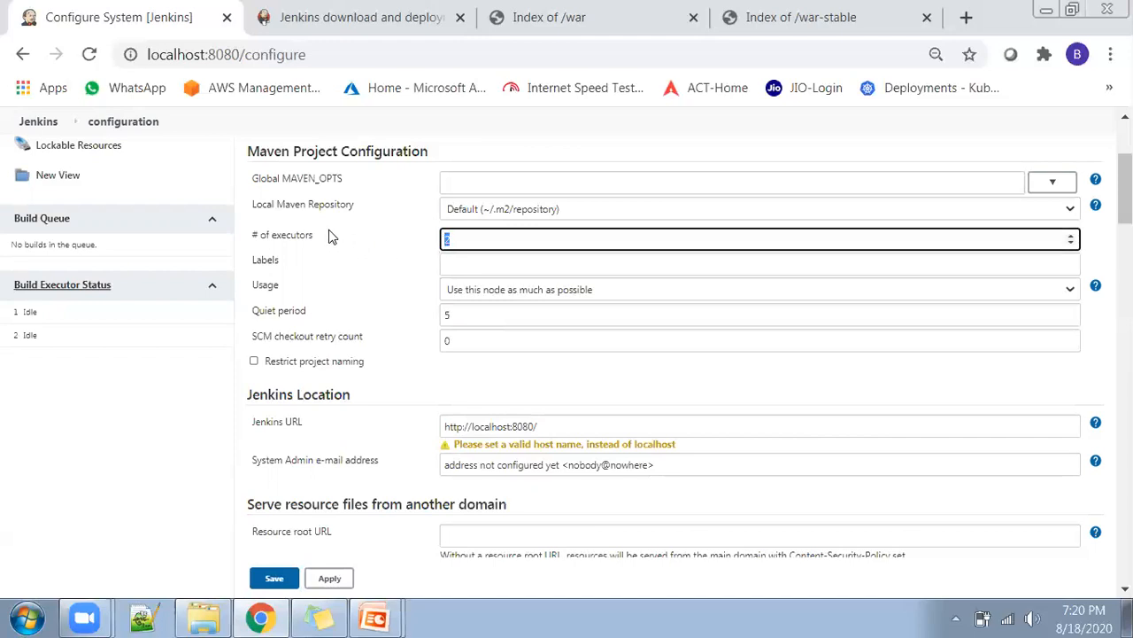
left_click(328, 237)
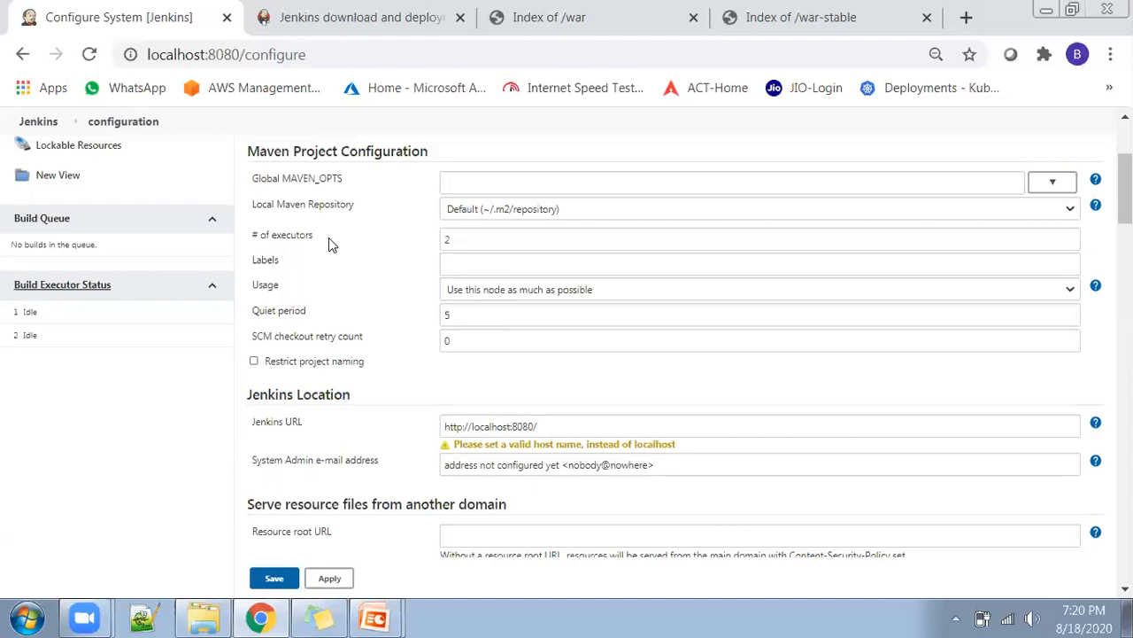
Examine the Labels and Usage settings below the number of executors
left_click_drag(273, 259, 255, 260)
left_click(286, 270)
double_click(268, 284)
left_click(298, 283)
Examine the Jenkins URL and System Admin e-mail address settings under Jenkins Location
scroll(347, 276, "down", 1)
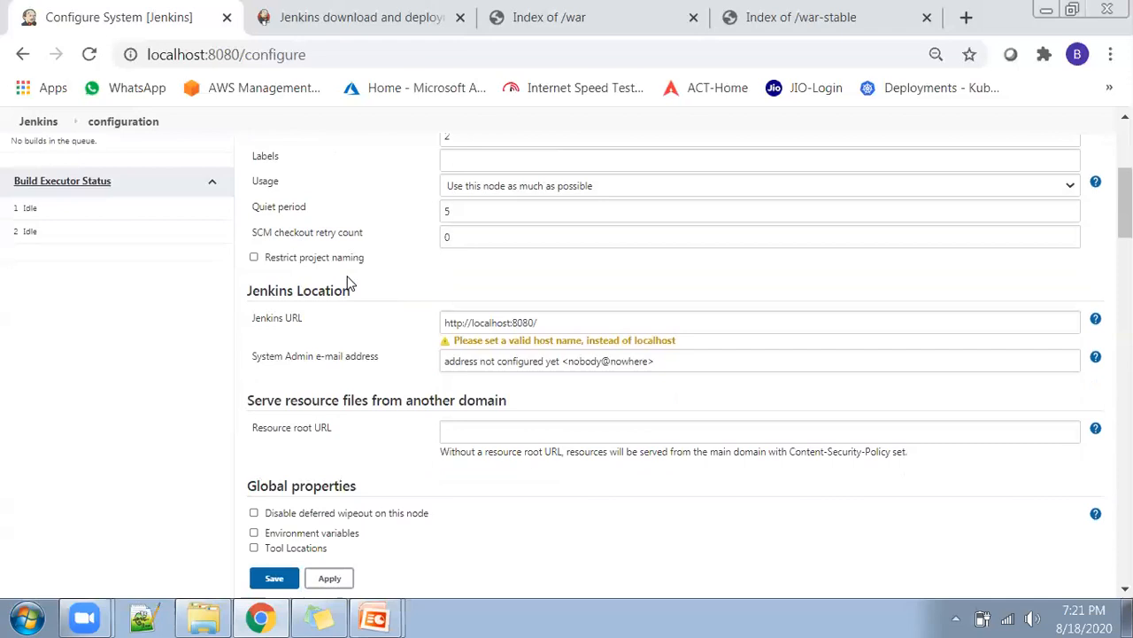
left_click_drag(249, 293, 351, 292)
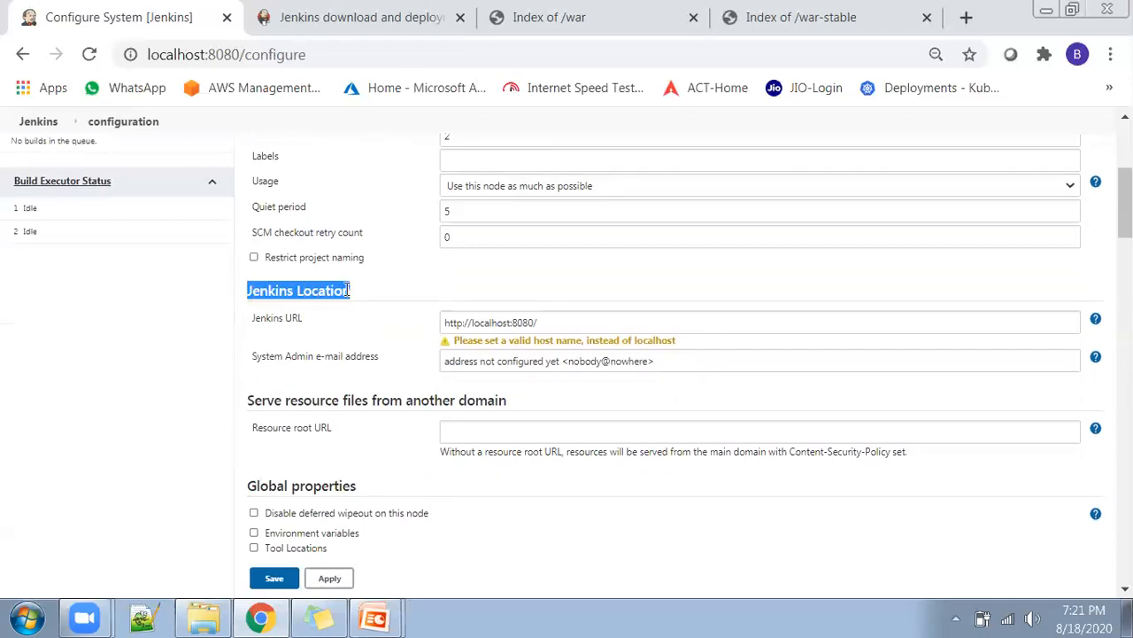
left_click(555, 320)
left_click(374, 329)
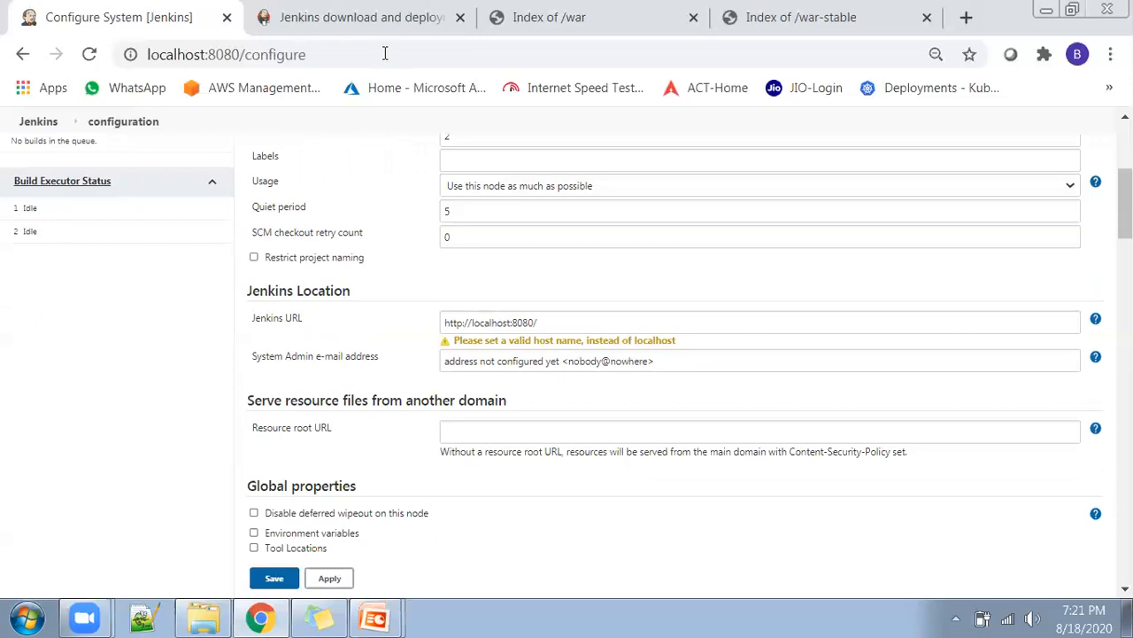
double_click(490, 322)
left_click(387, 332)
scroll(387, 332, "down", 2)
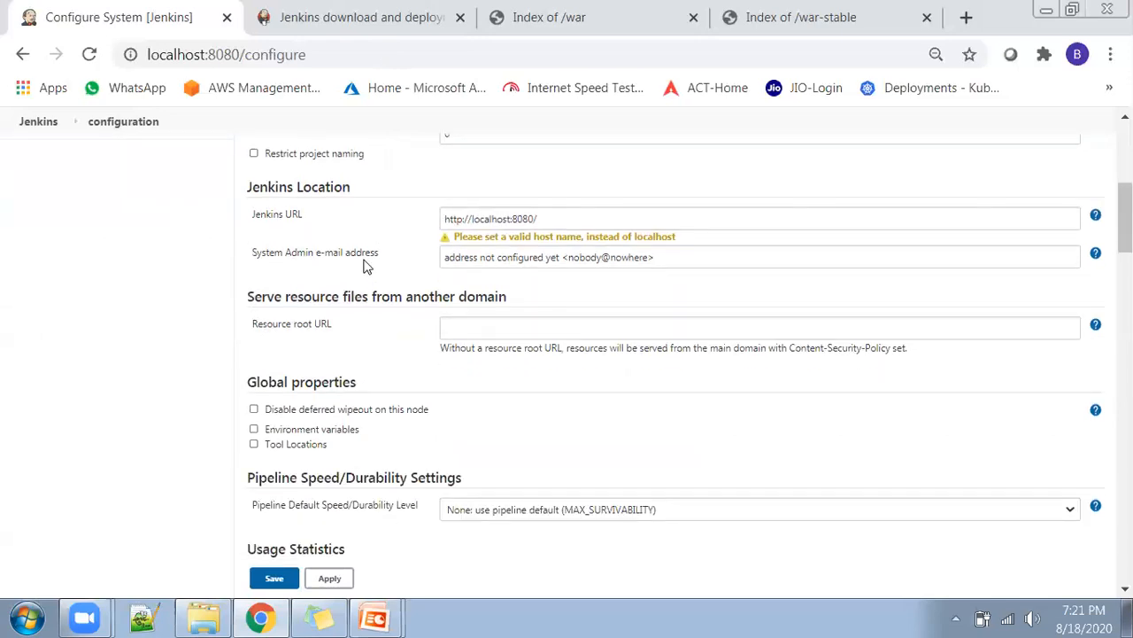
double_click(490, 219)
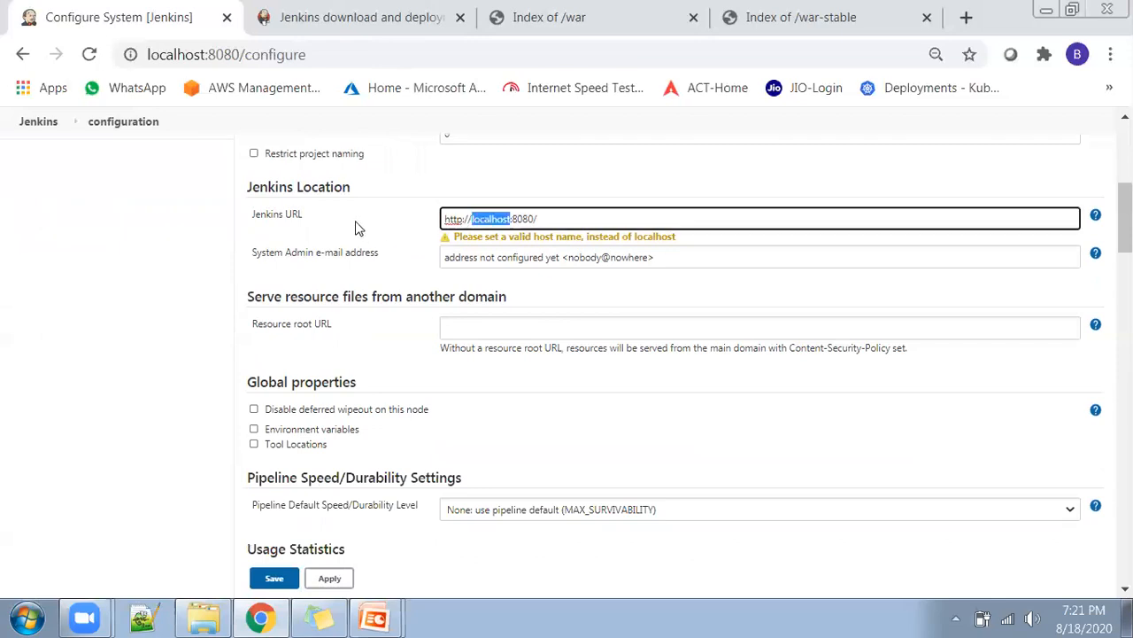
left_click(357, 228)
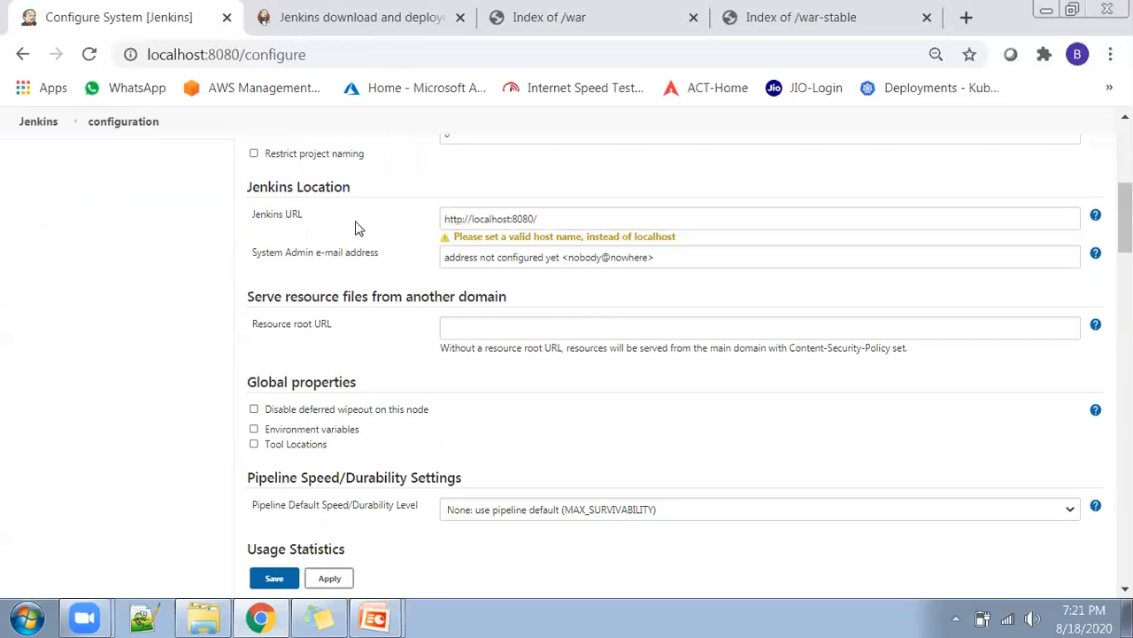
left_click_drag(304, 253, 369, 253)
left_click(372, 251)
Enable Tool Locations under Global properties and add a tool location entry, checking its Name options
scroll(381, 257, "down", 2)
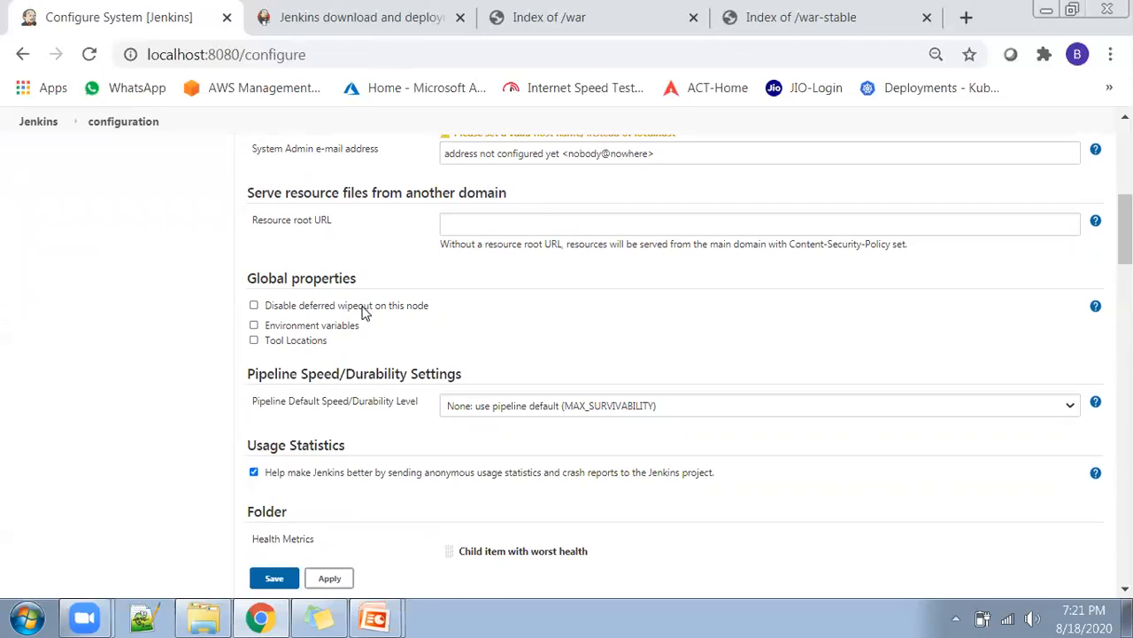
scroll(252, 177, "down", 2)
left_click_drag(252, 177, 387, 174)
left_click(387, 175)
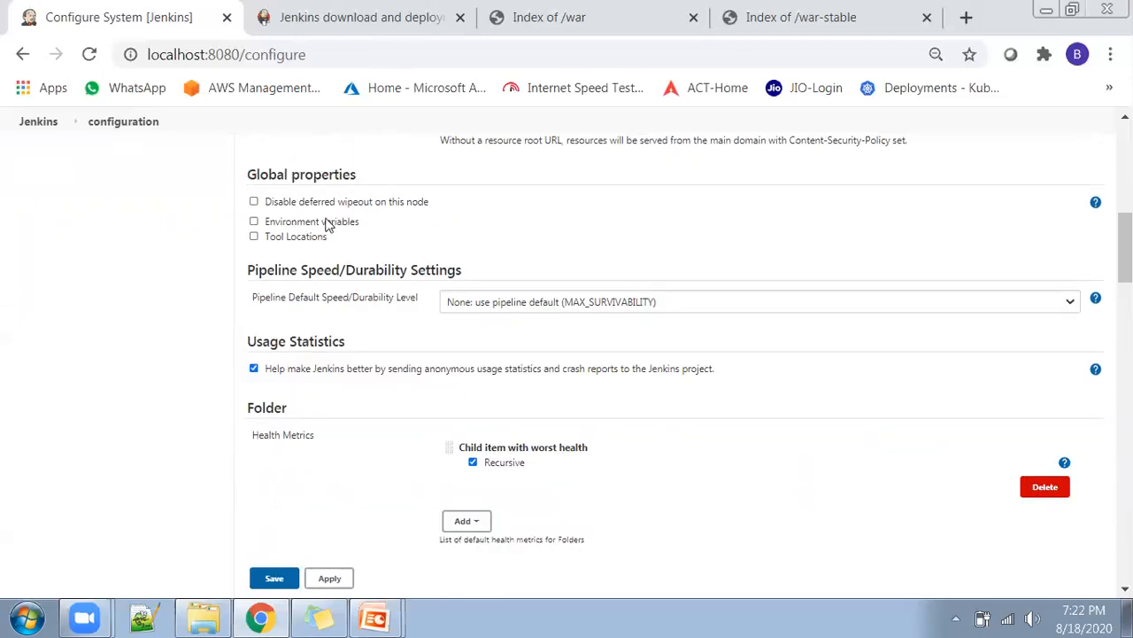
left_click(254, 236)
left_click(471, 261)
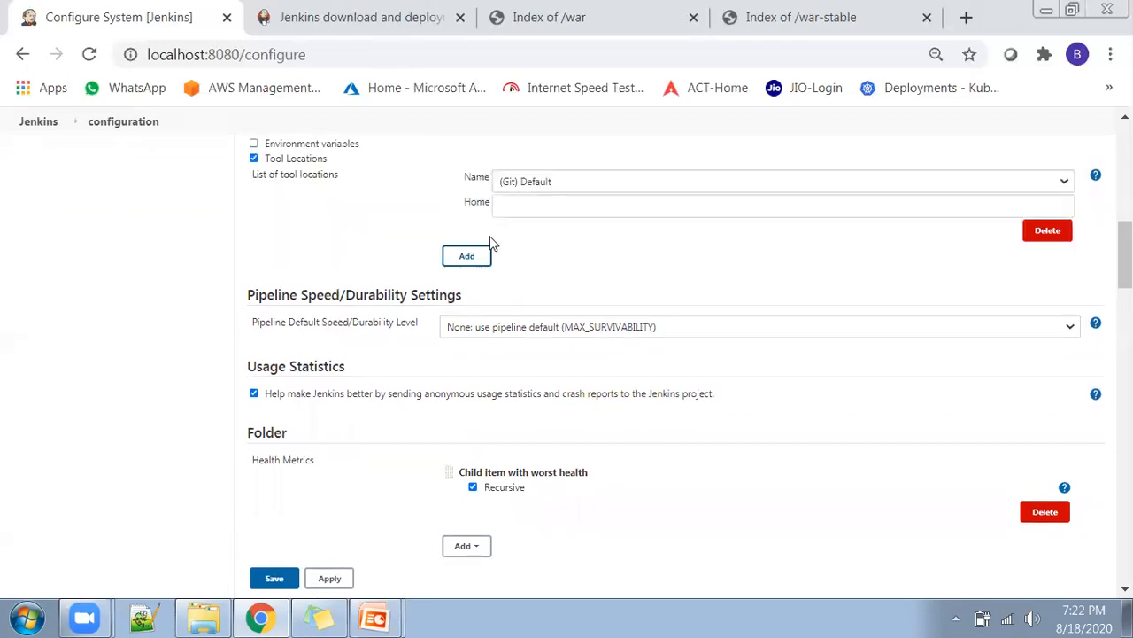
scroll(479, 256, "up", 2)
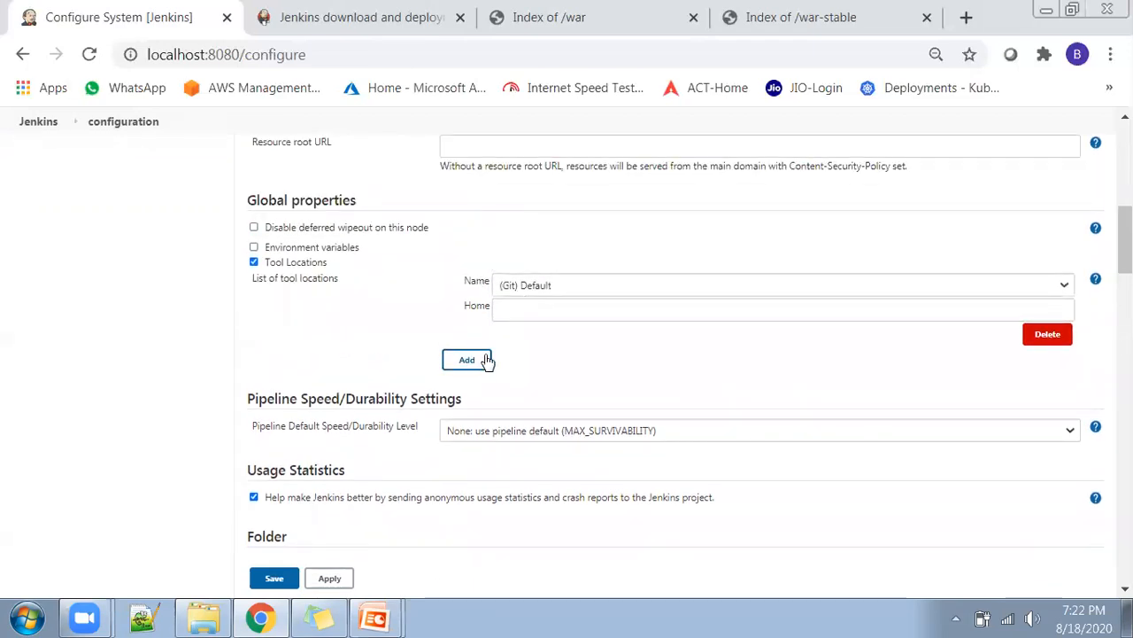
left_click(907, 292)
left_click(594, 376)
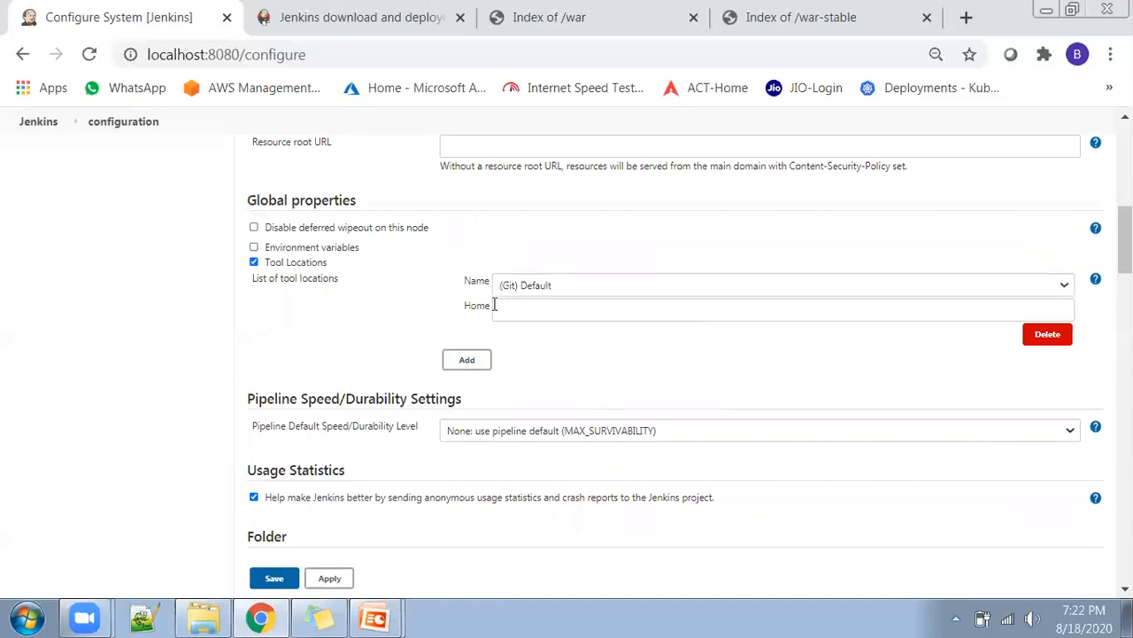
Delete the added tool location entry and review the settings from Usage Statistics to Global Build Discarders
left_click(1047, 337)
scroll(380, 310, "down", 1)
scroll(381, 295, "down", 3)
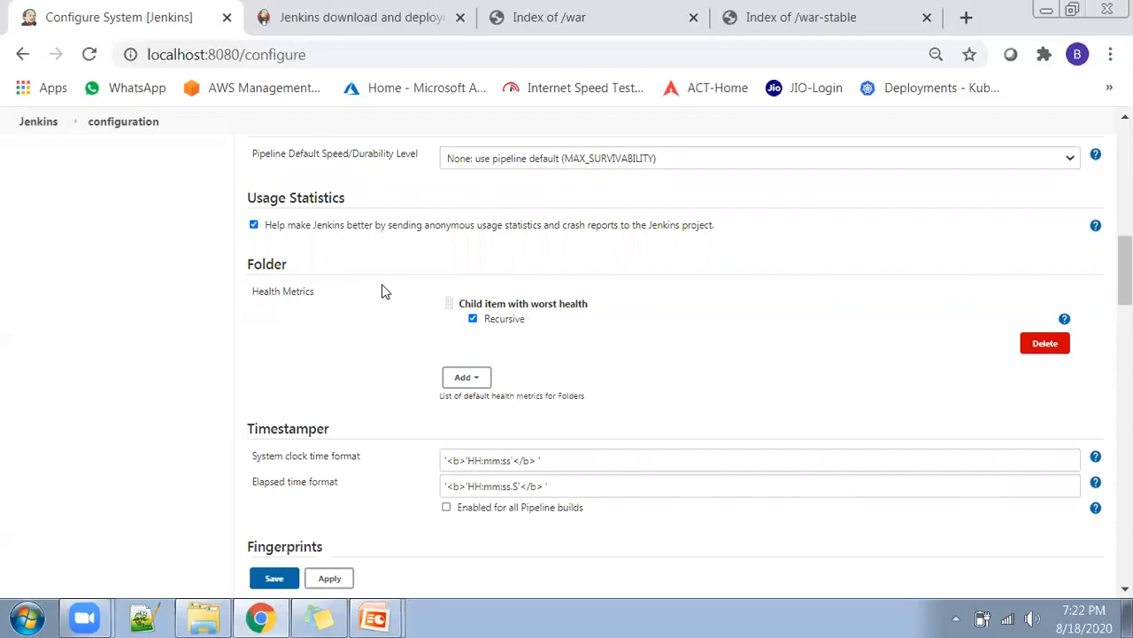
scroll(335, 251, "down", 1)
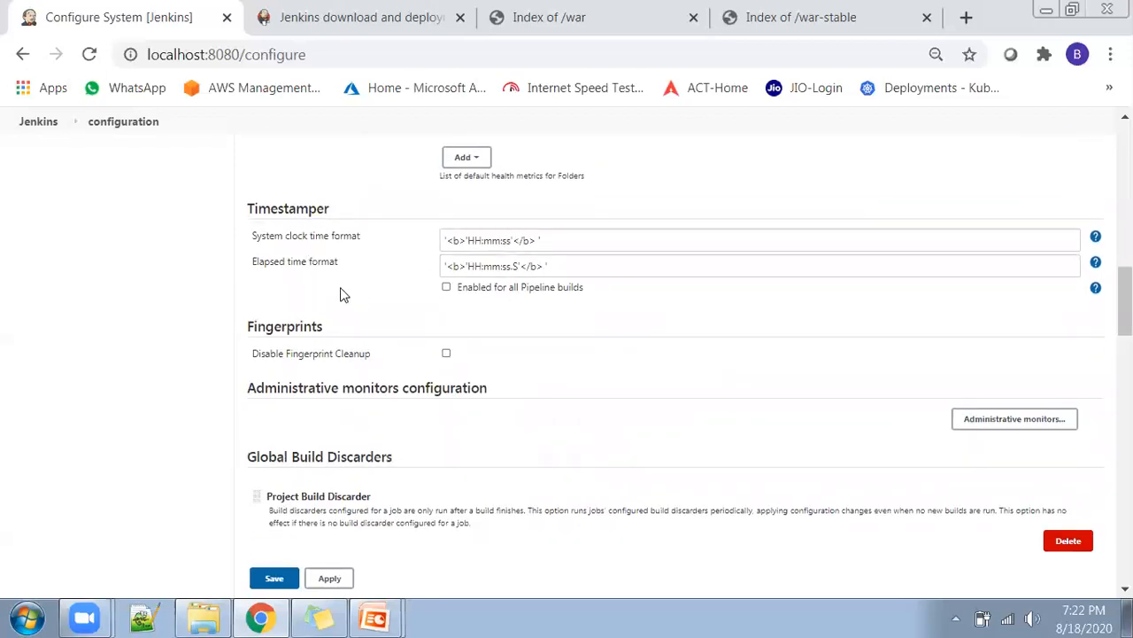
Examine the Global Build Discarders, Lockable Resources Manager and GitHub settings
scroll(363, 286, "down", 1)
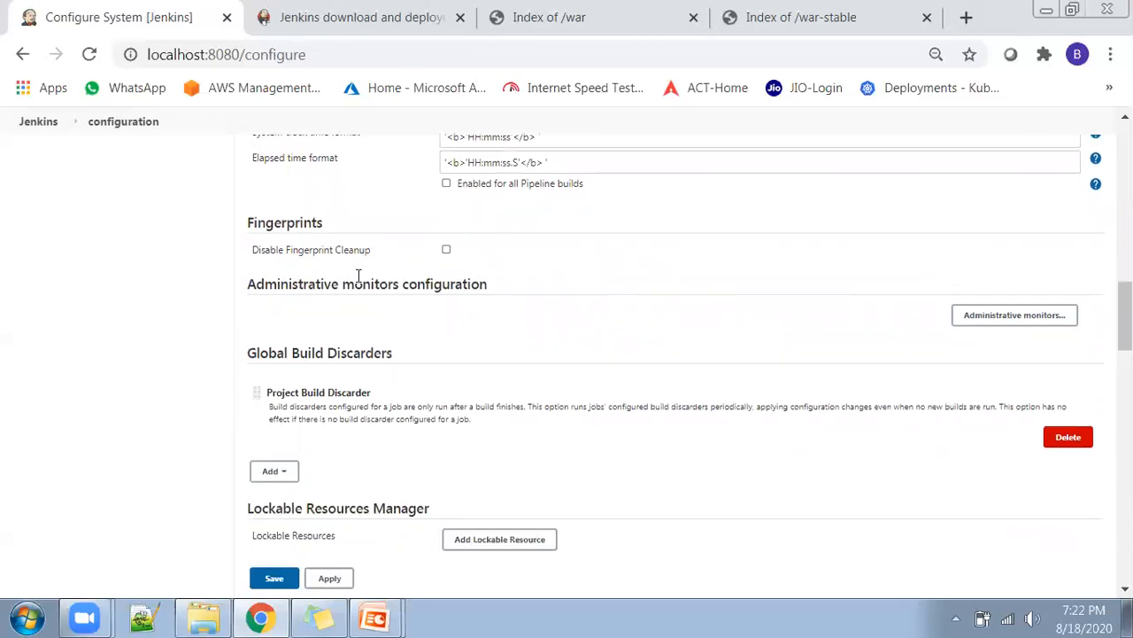
scroll(359, 275, "down", 1)
scroll(341, 287, "down", 1)
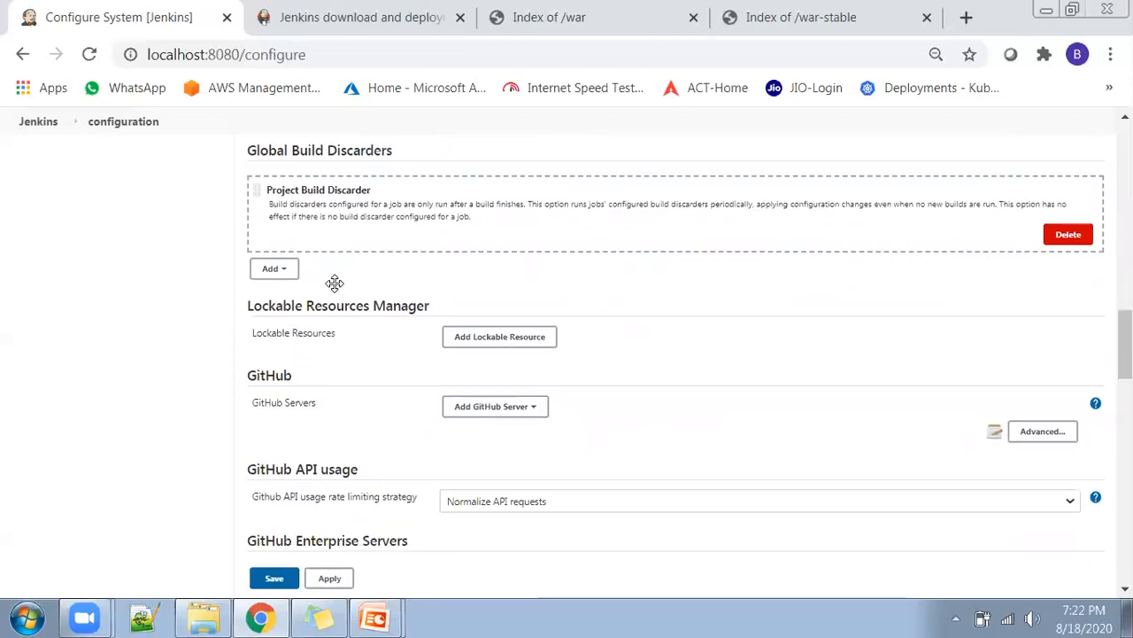
scroll(335, 293, "down", 1)
left_click_drag(285, 263, 253, 264)
left_click(309, 266)
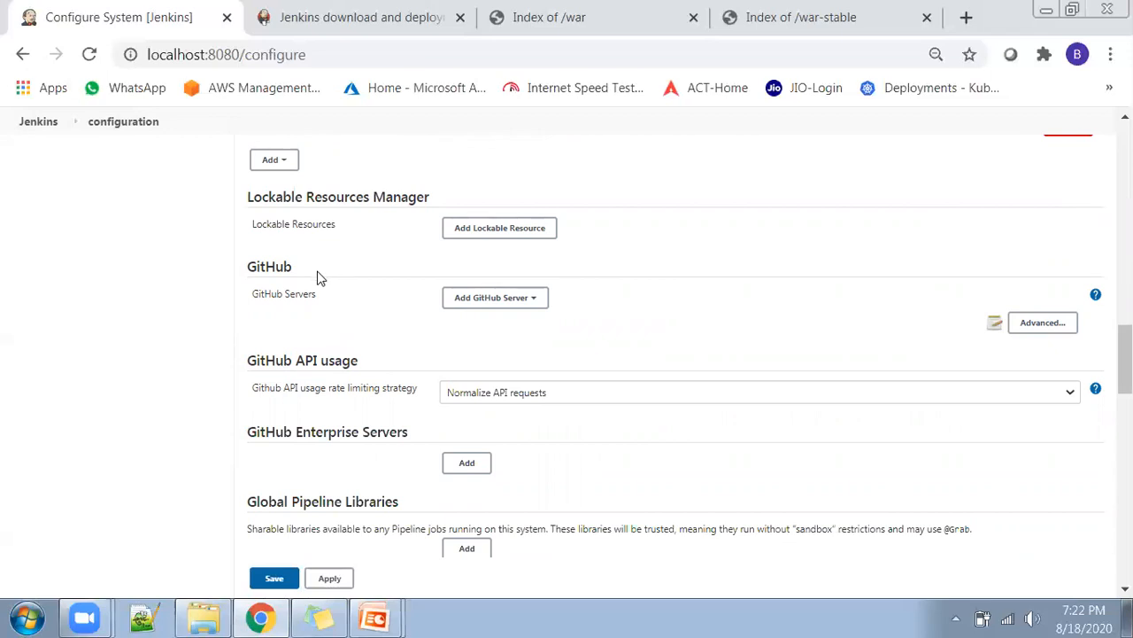
scroll(319, 274, "down", 3)
scroll(332, 318, "down", 1)
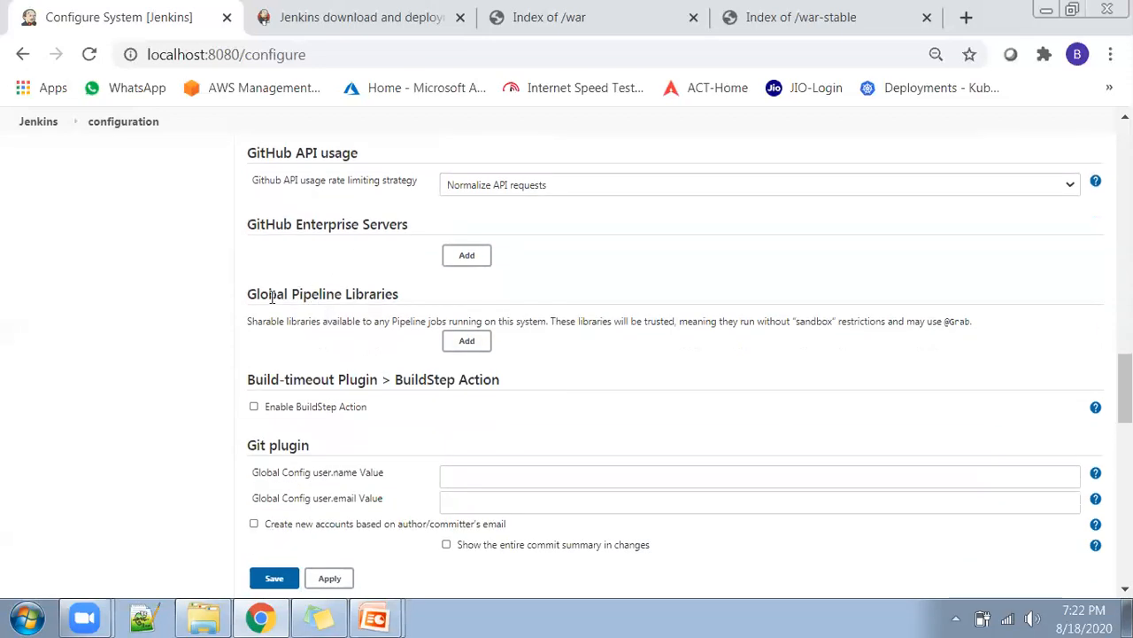
Examine the Global Pipeline Libraries, Build-timeout Plugin and Git plugin settings
left_click_drag(247, 149, 248, 293)
left_click(390, 294)
scroll(177, 284, "down", 2)
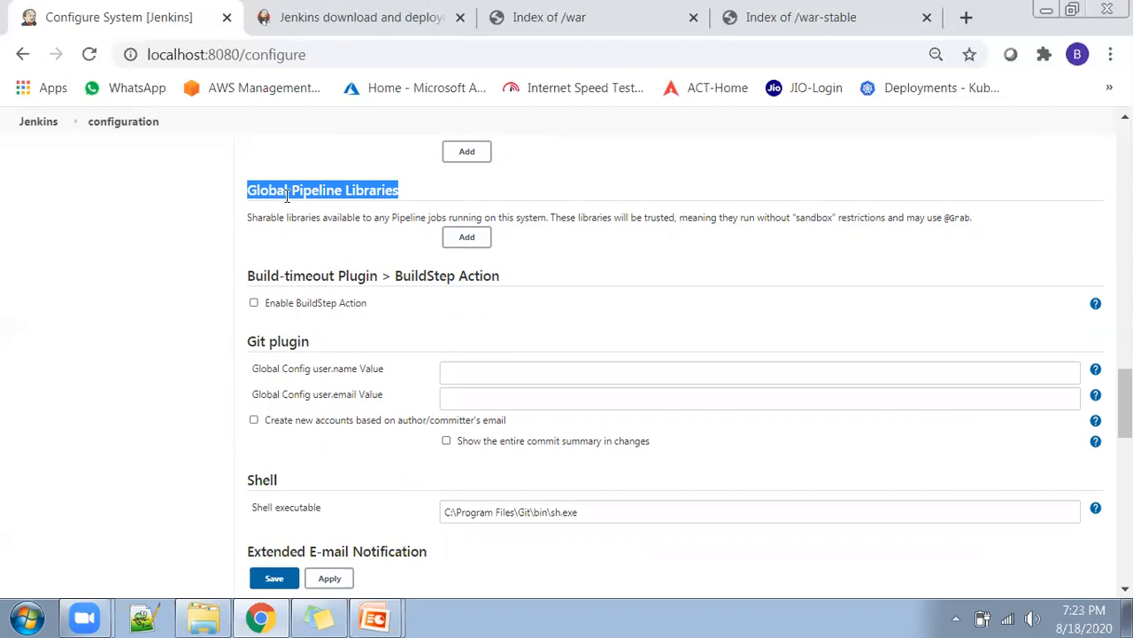
scroll(168, 257, "down", 1)
scroll(171, 260, "down", 1)
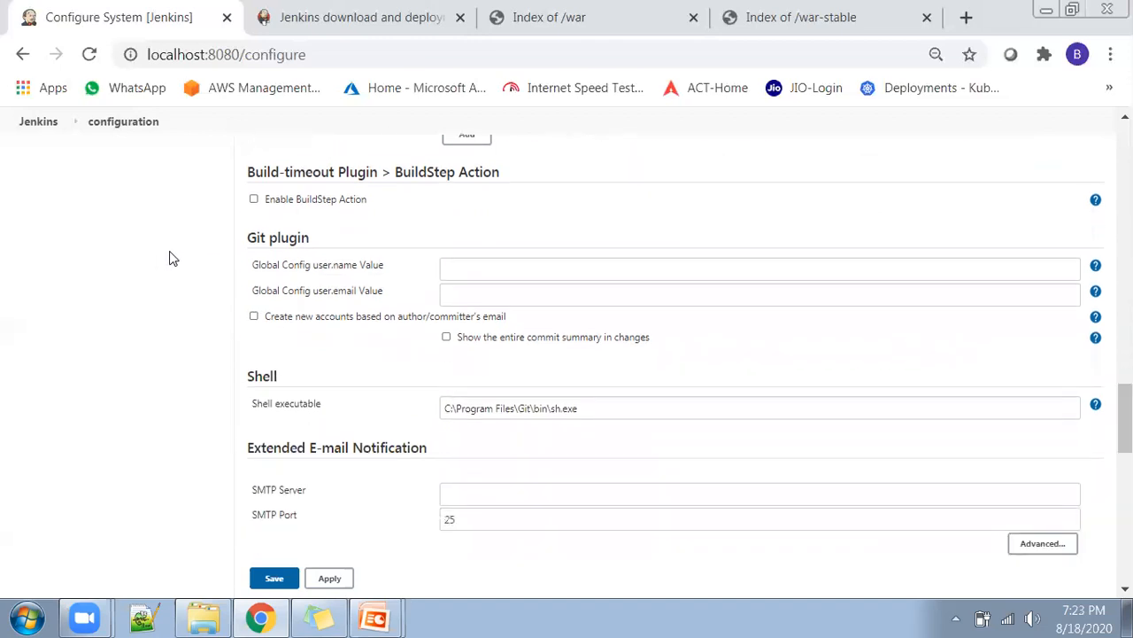
left_click_drag(250, 236, 303, 235)
left_click(198, 238)
scroll(197, 239, "down", 1)
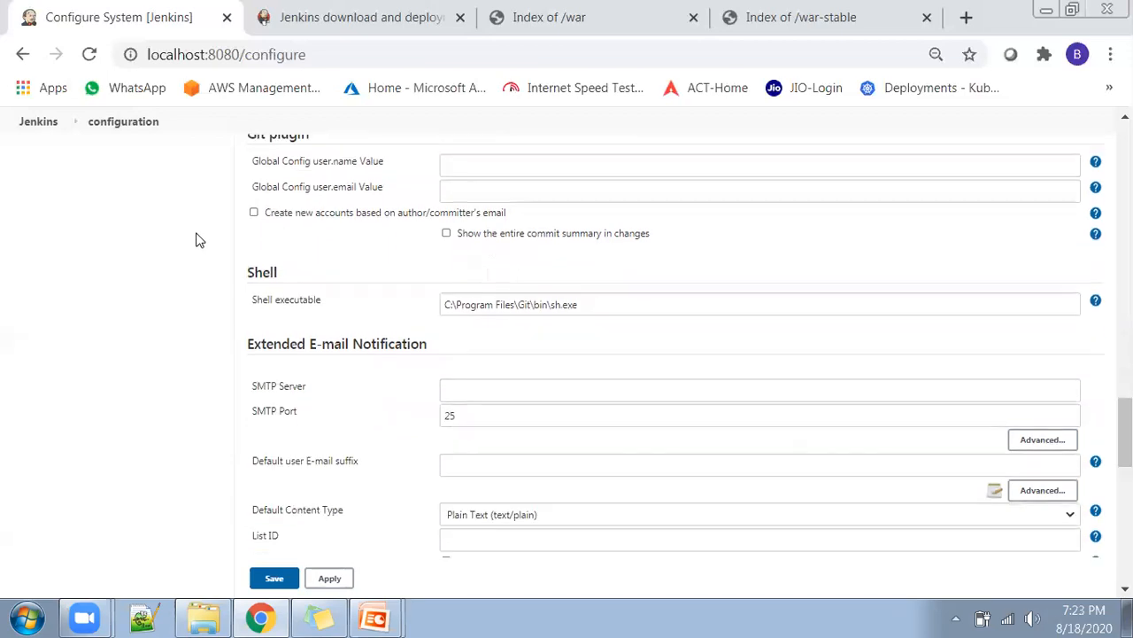
Examine the Shell executable path setting in the Shell section
left_click_drag(249, 272, 289, 274)
left_click(580, 304)
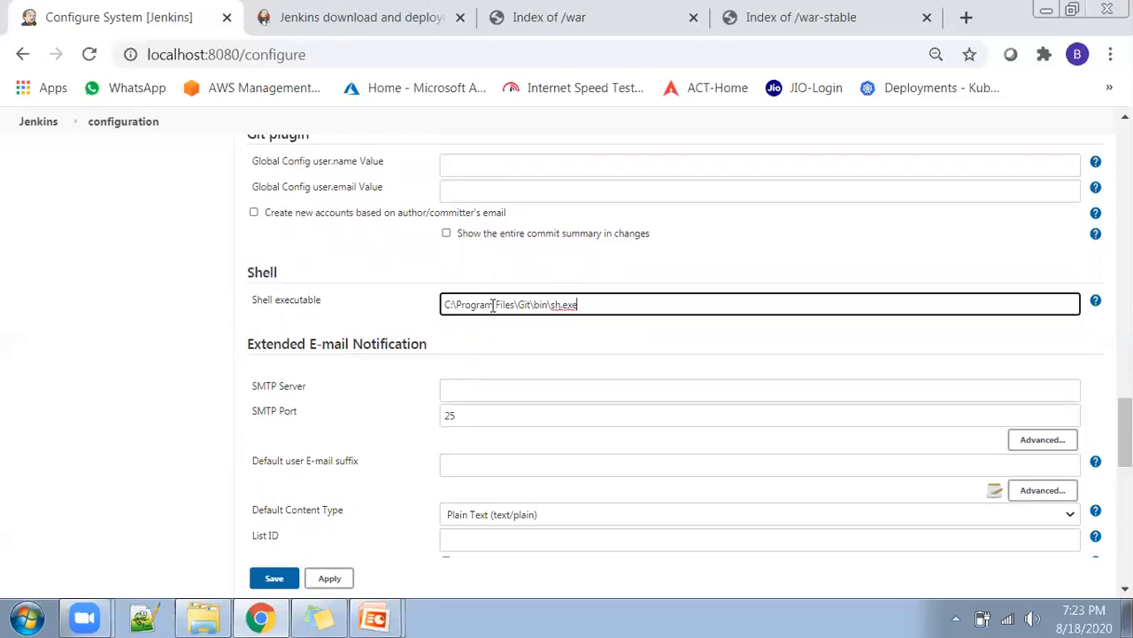
left_click_drag(579, 304, 442, 305)
left_click(599, 305)
left_click_drag(594, 306, 447, 301)
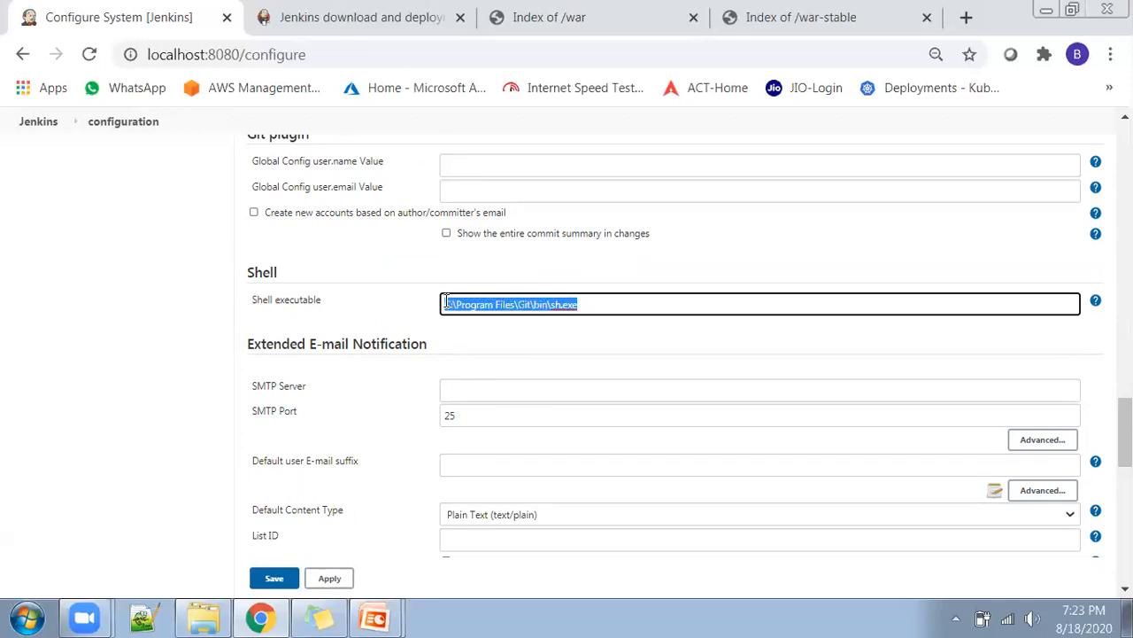
left_click(591, 305)
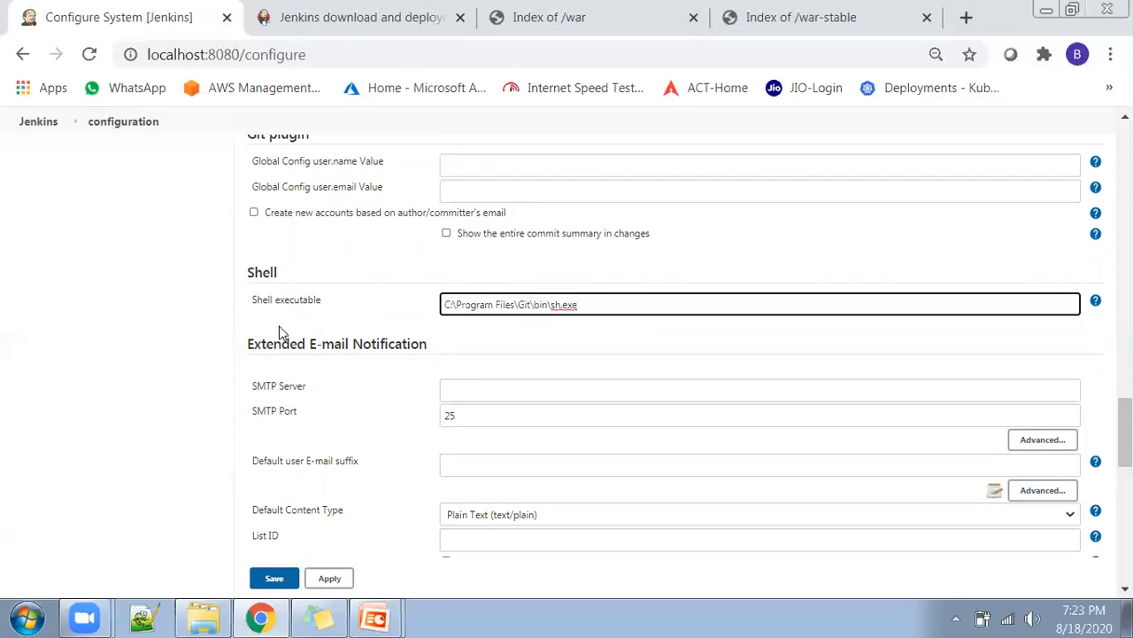
left_click_drag(324, 304, 256, 301)
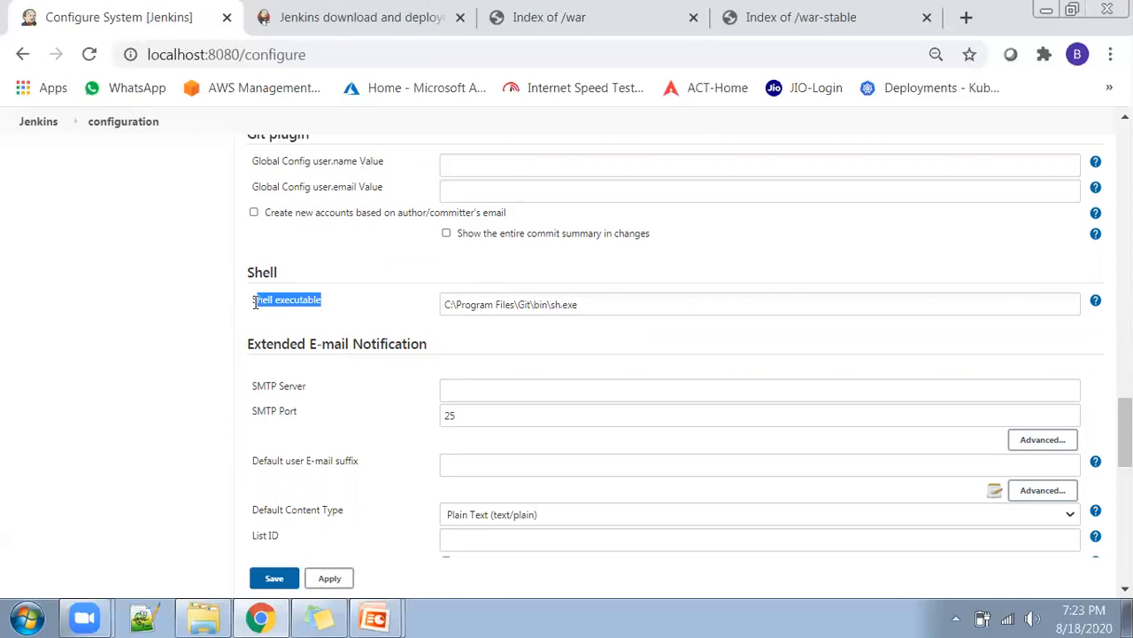
Review the Extended E-mail Notification settings and the E-mail Notification section at the end of the configuration
scroll(163, 310, "down", 1)
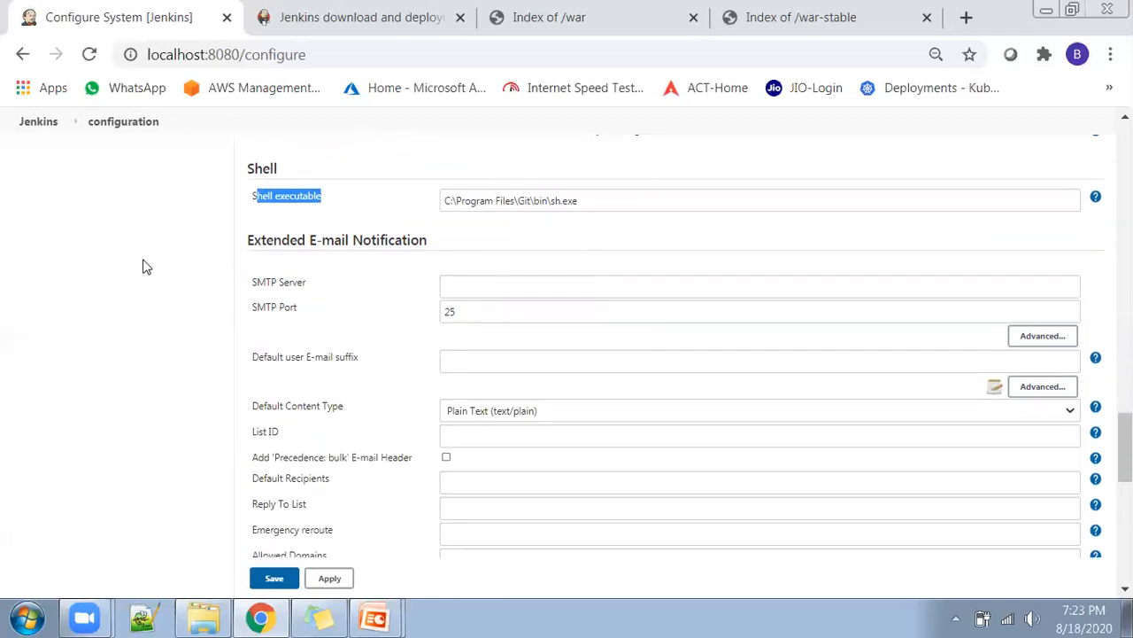
left_click(250, 243)
left_click_drag(250, 241, 428, 241)
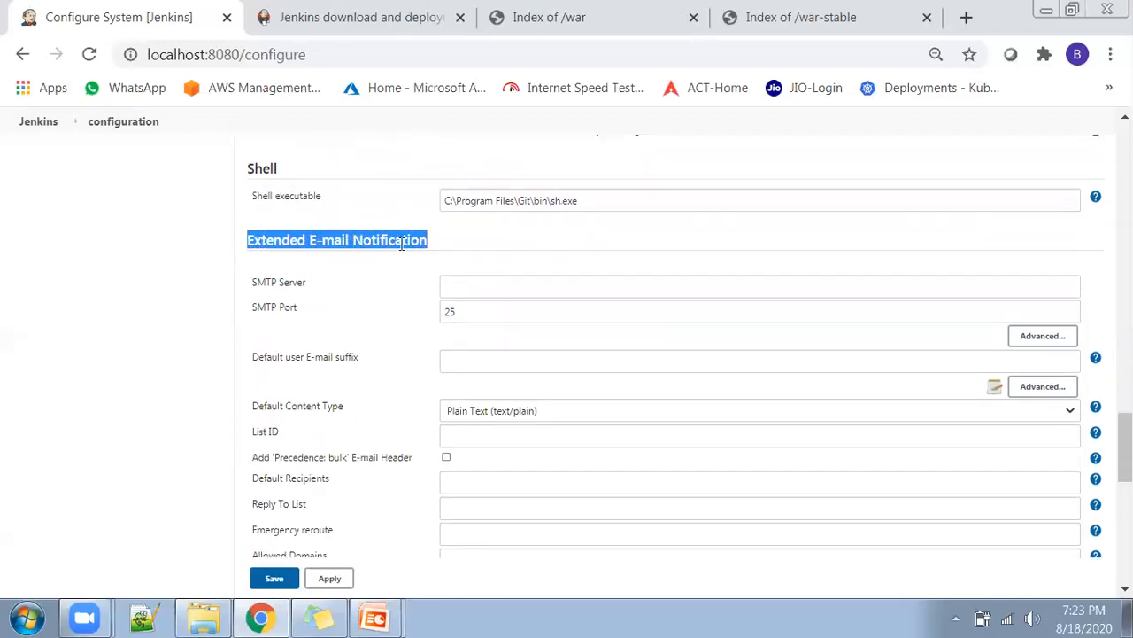
scroll(220, 266, "down", 1)
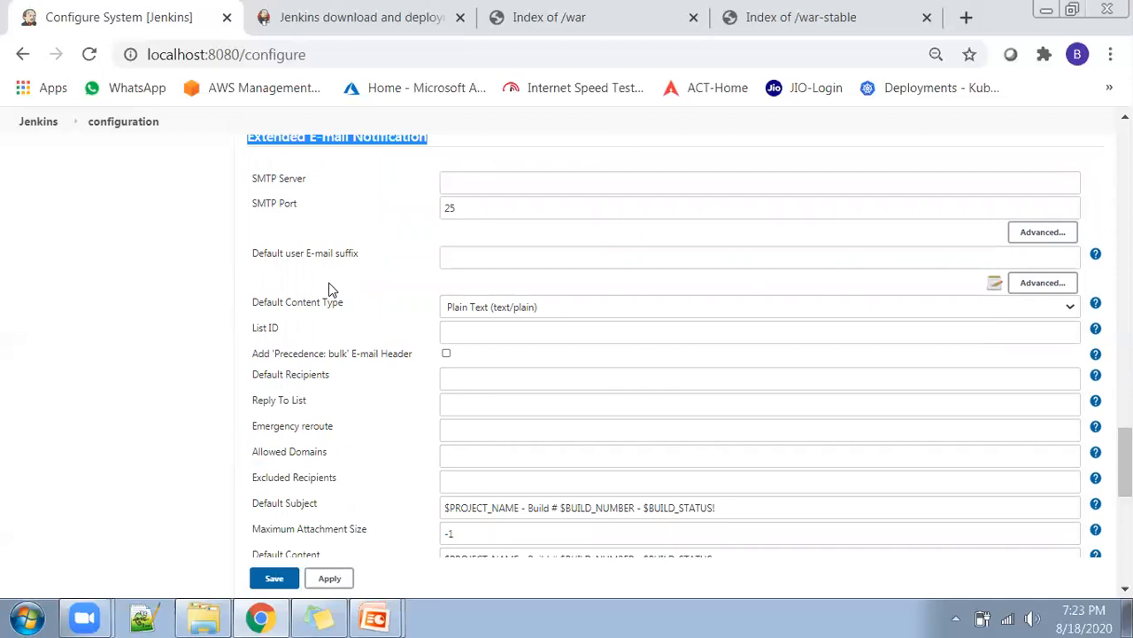
left_click(212, 235)
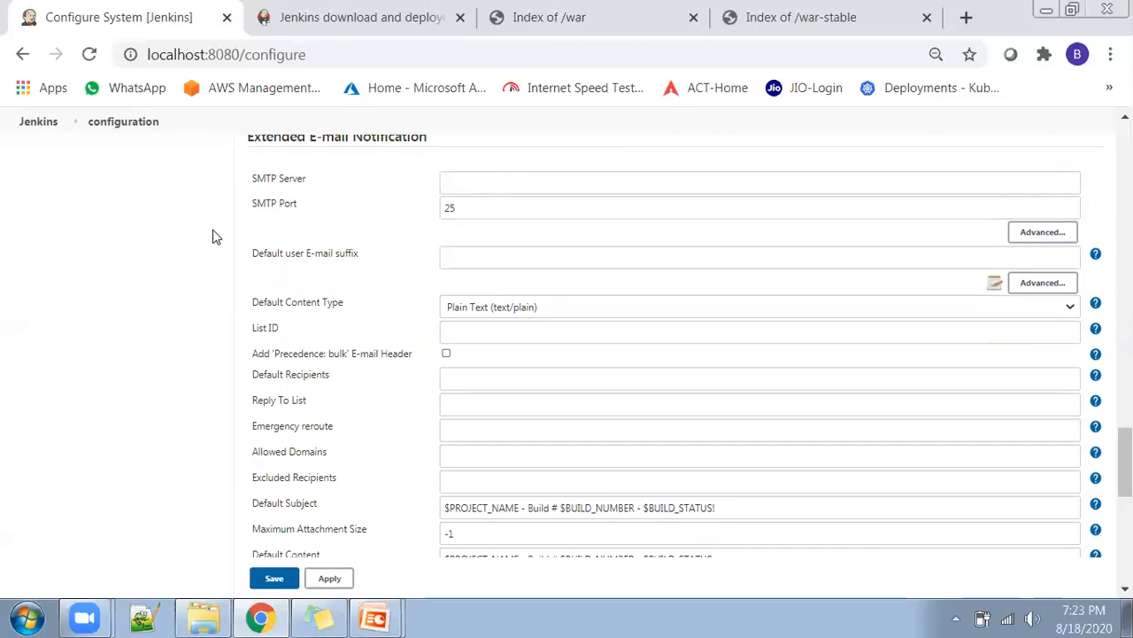
scroll(213, 235, "up", 1)
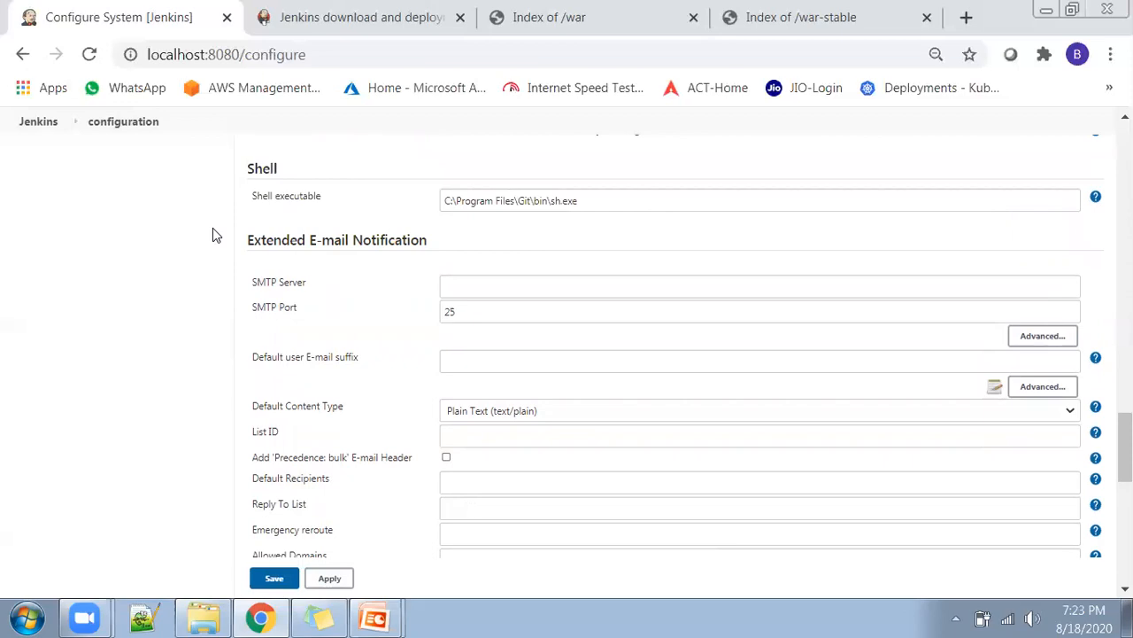
scroll(211, 234, "down", 5)
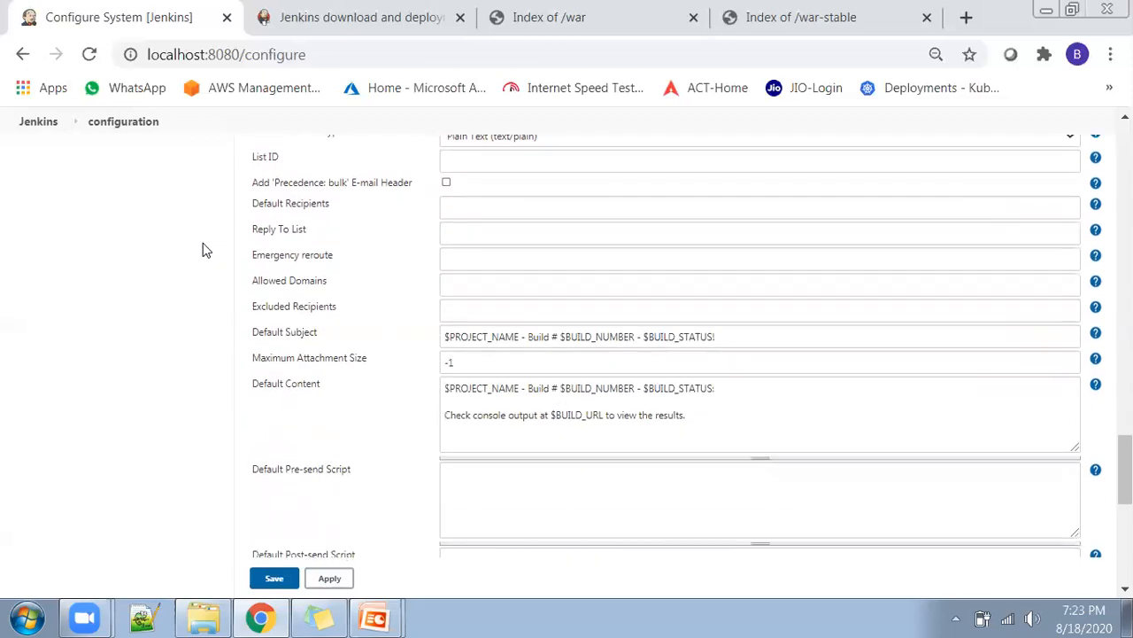
scroll(201, 254, "down", 3)
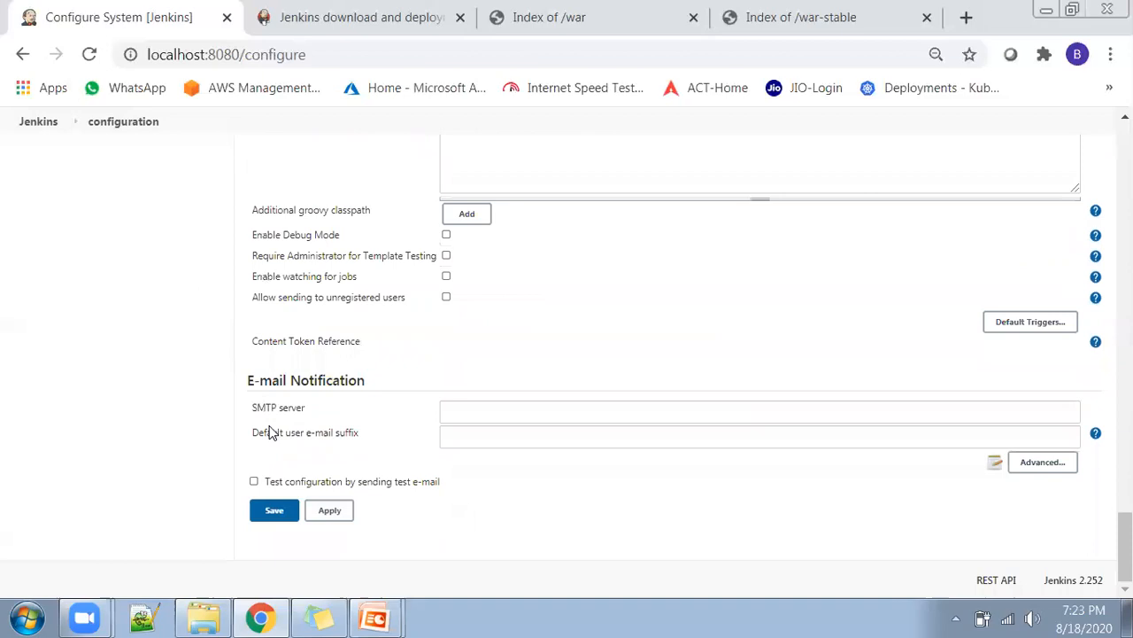
Leave the system configuration without saving and open Global Tool Configuration from Manage Jenkins
left_click(39, 124)
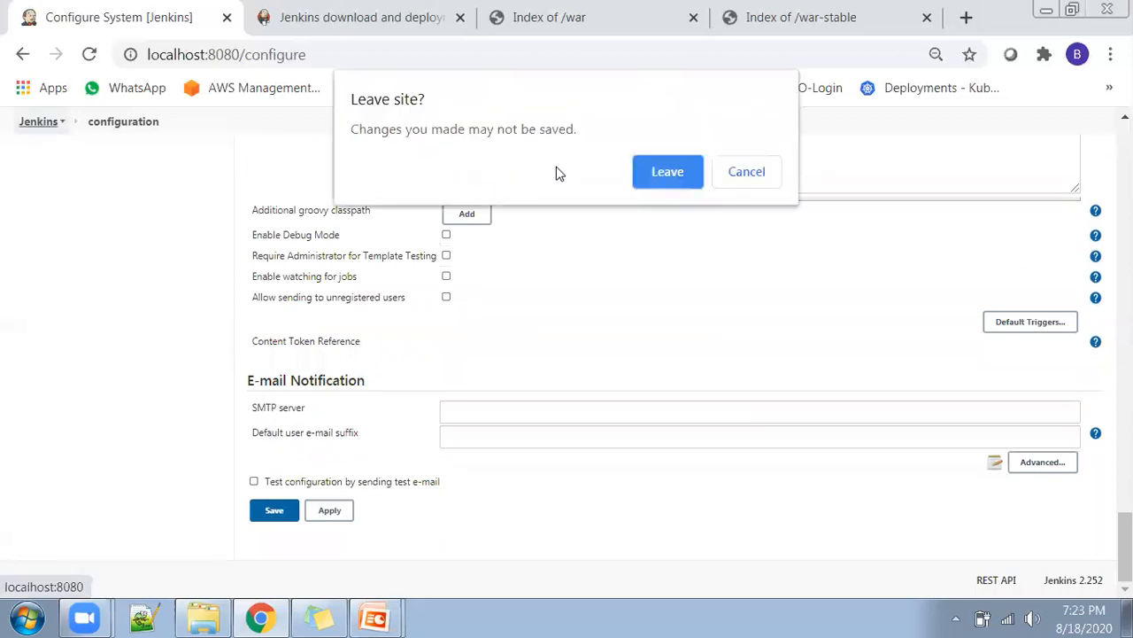
left_click(666, 170)
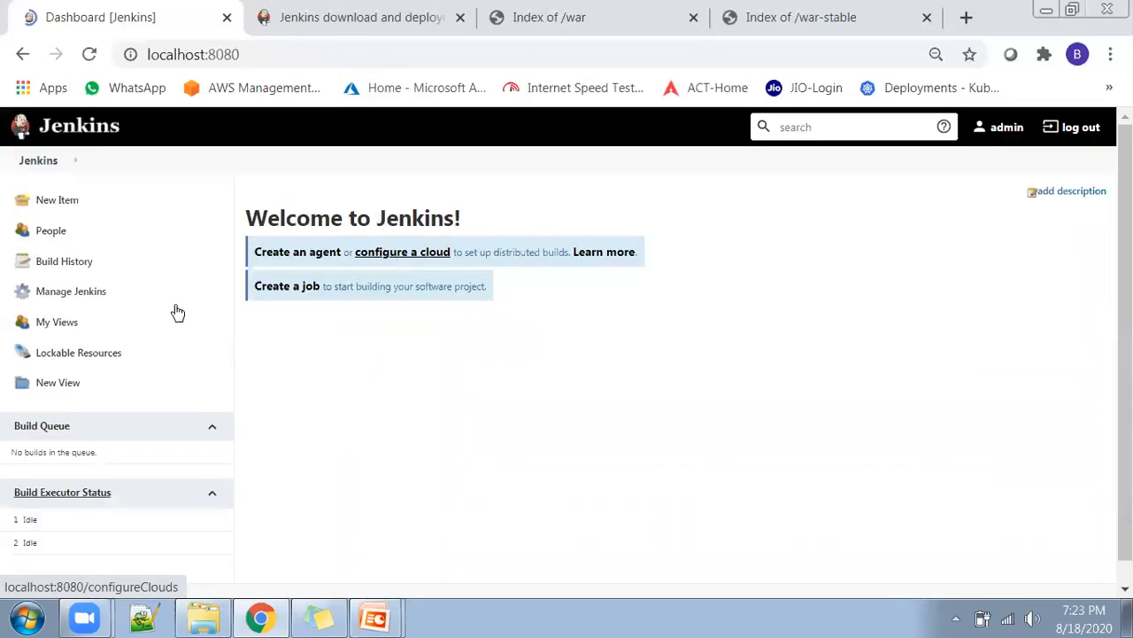
left_click(84, 297)
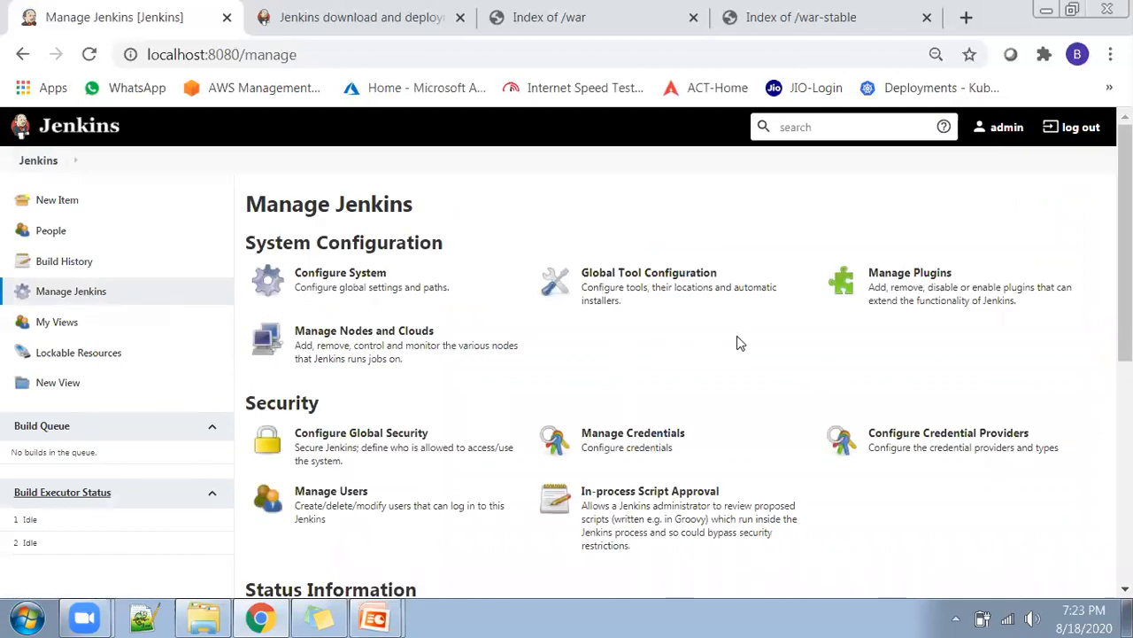
left_click(647, 280)
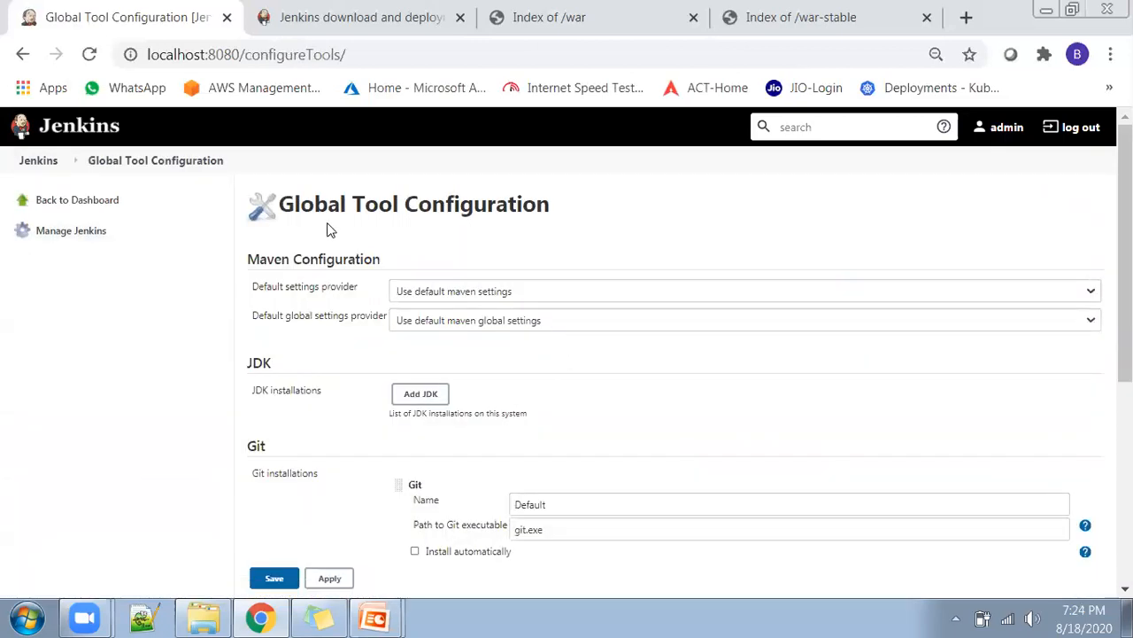
Examine the Maven Configuration, JDK, Git, Gradle, Ant and Maven sections of Global Tool Configuration
left_click_drag(287, 209, 542, 203)
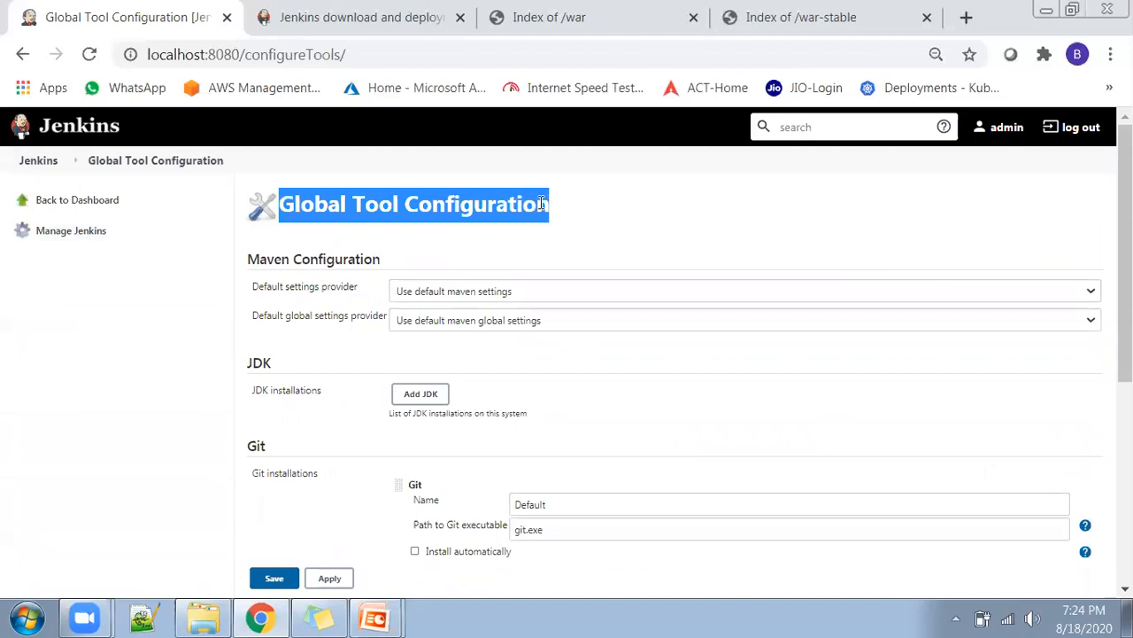
double_click(394, 222)
left_click(378, 204)
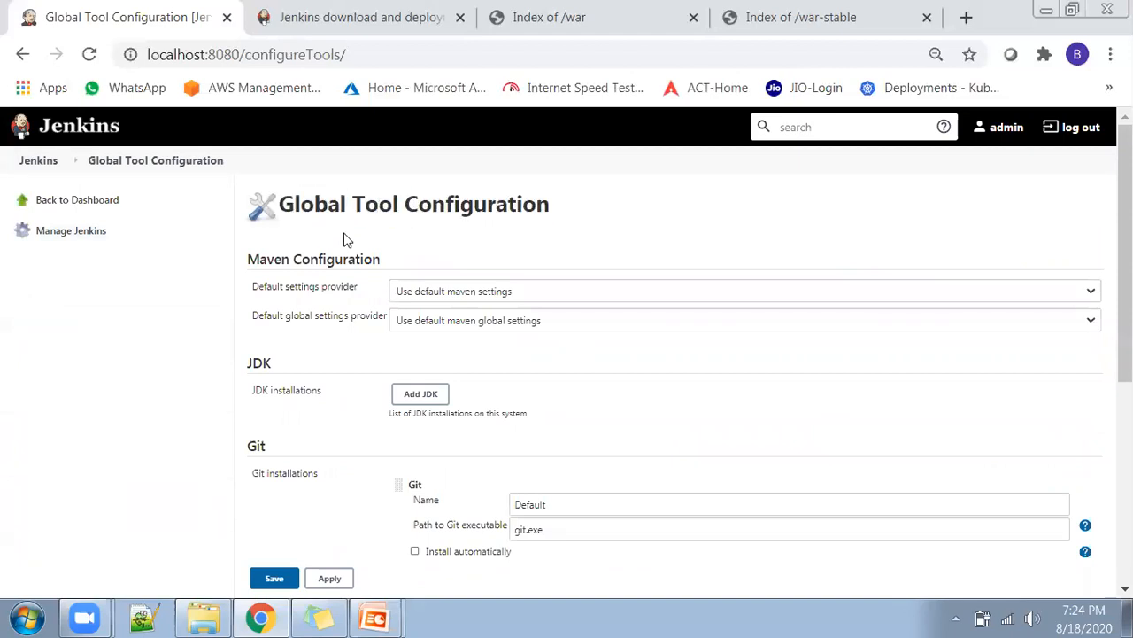
double_click(298, 259)
left_click_drag(250, 358, 298, 357)
scroll(256, 318, "down", 3)
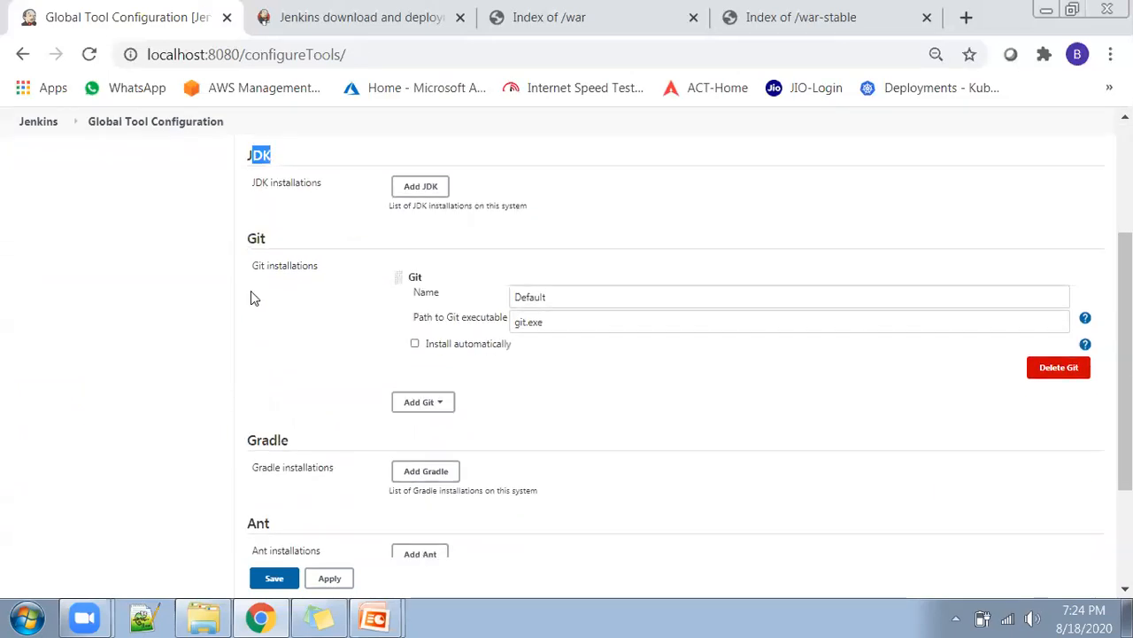
scroll(270, 354, "down", 1)
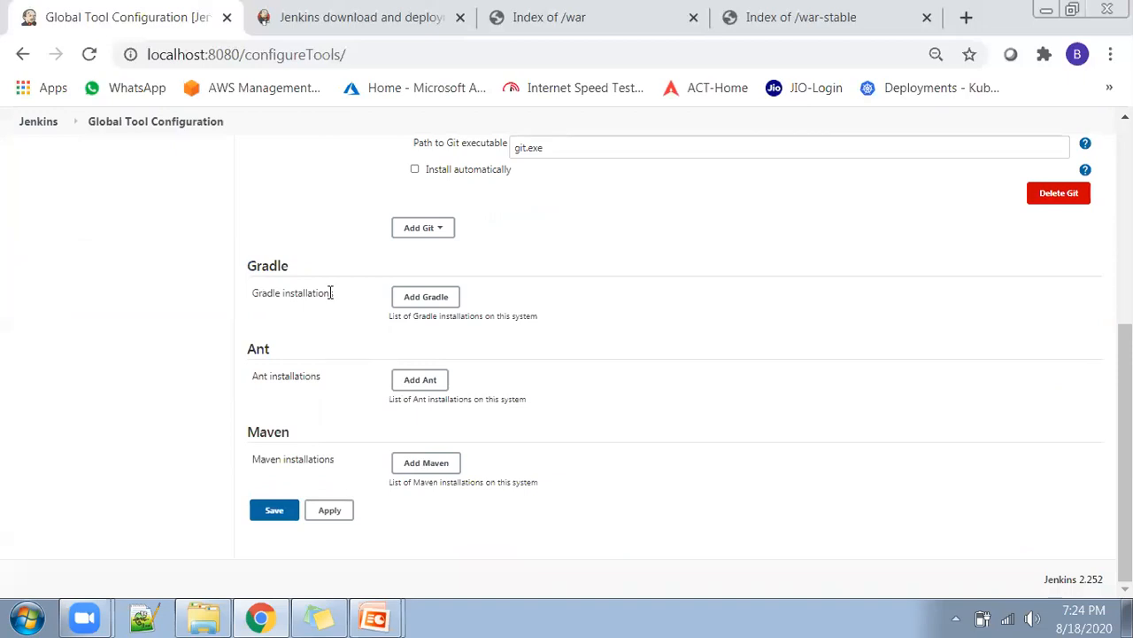
Return to the Manage Jenkins page and open Manage Plugins
scroll(330, 292, "up", 3)
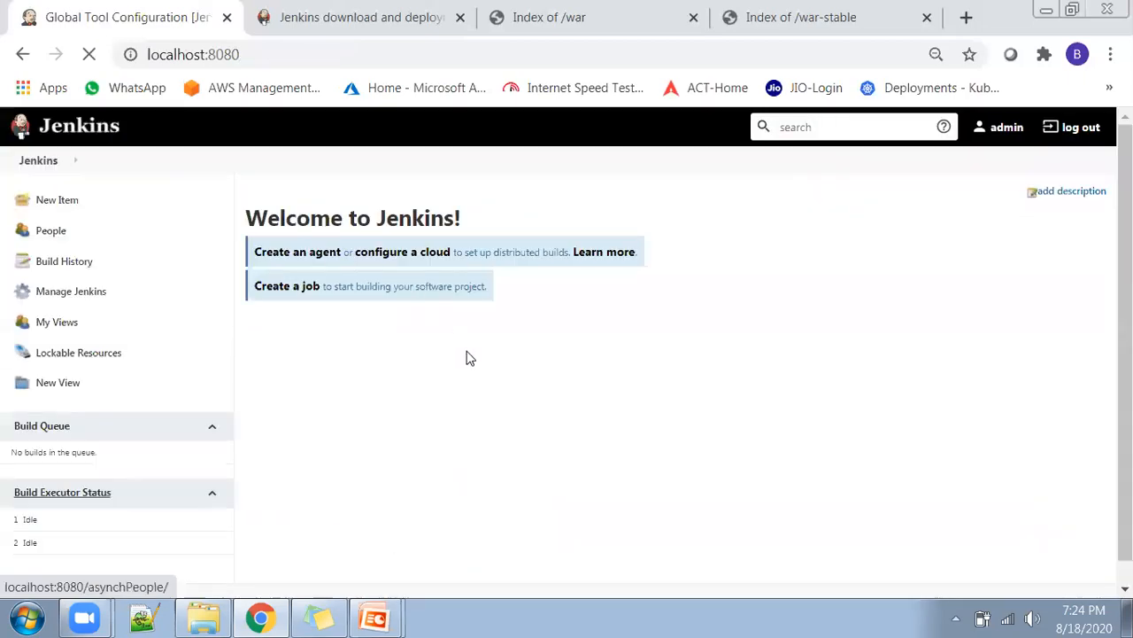
left_click(76, 292)
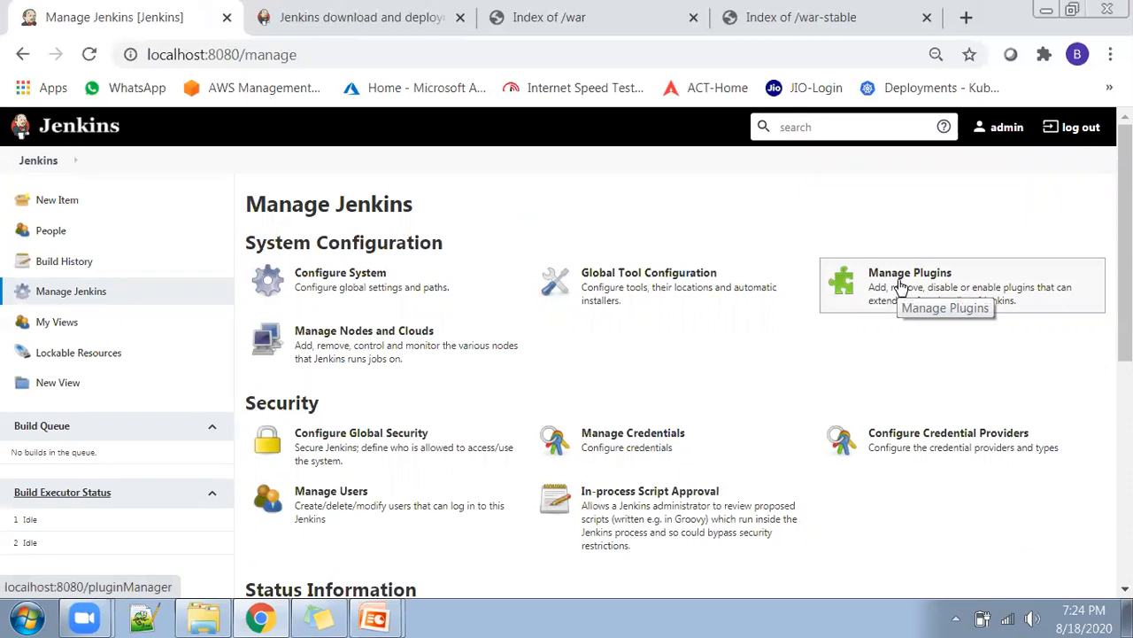
left_click(901, 285)
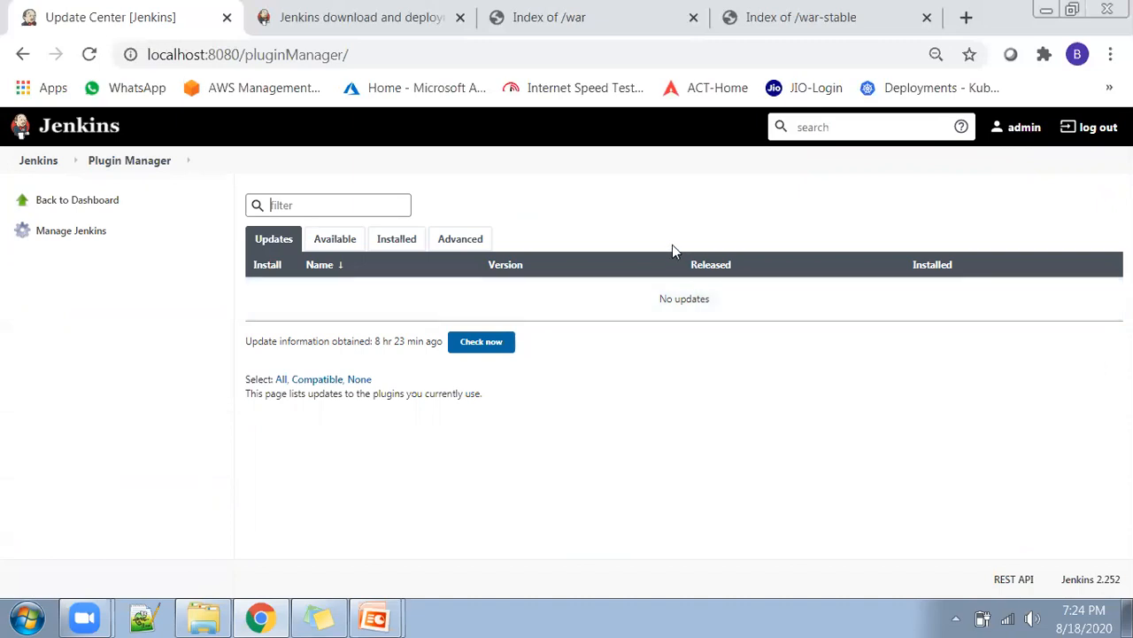
Check the available plugins view and look through the full list of installed plugins
left_click(339, 239)
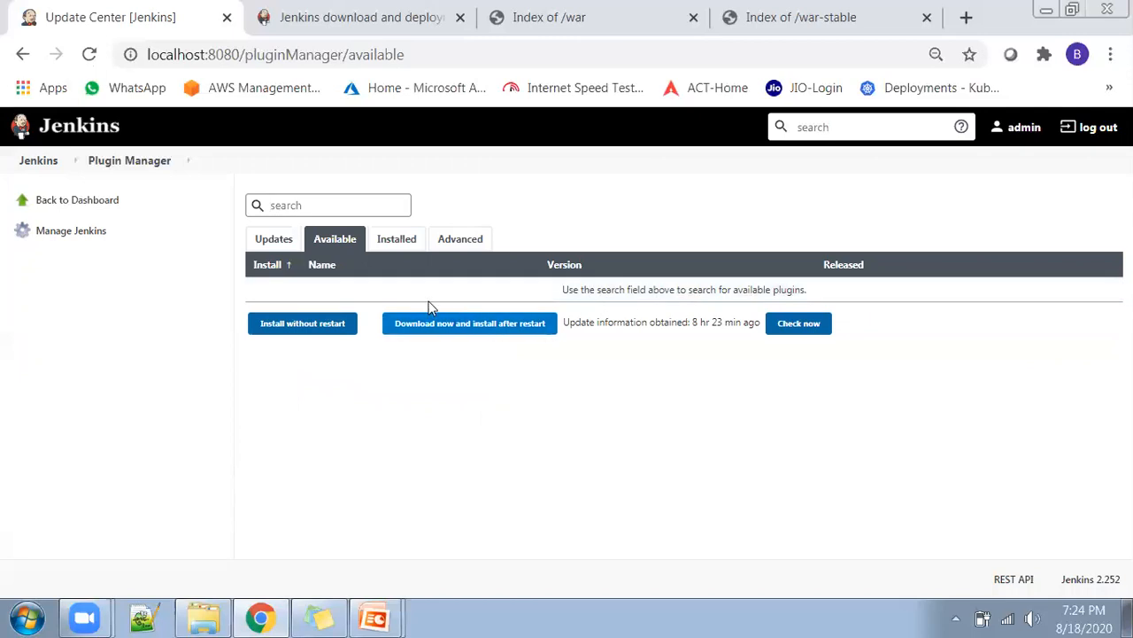
left_click_drag(563, 289, 665, 255)
left_click(573, 235)
left_click(396, 238)
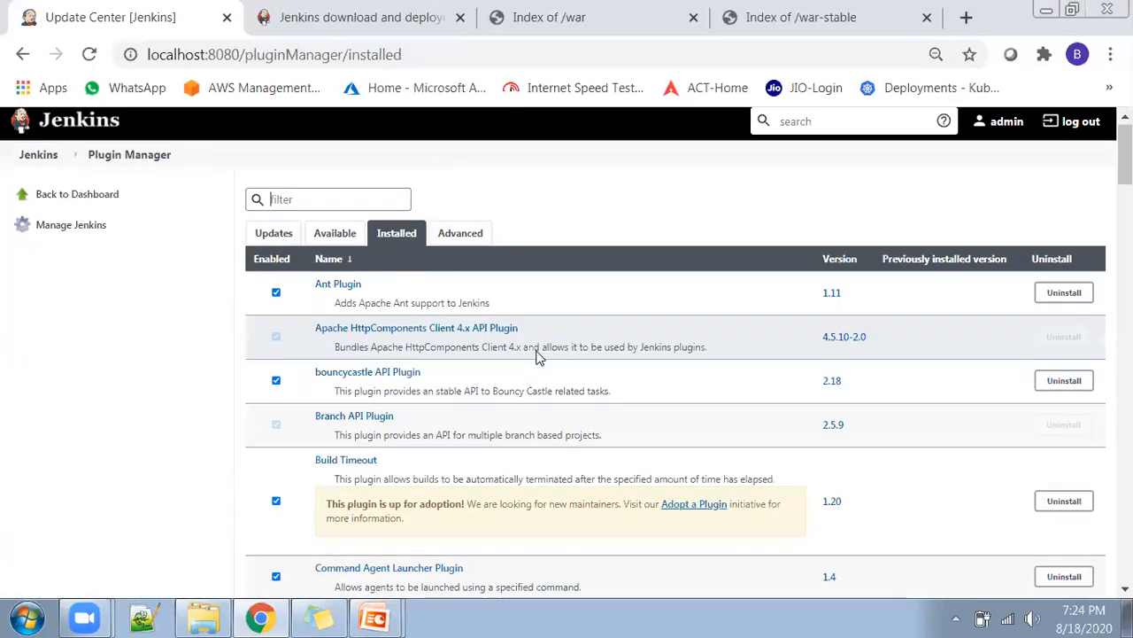
scroll(536, 356, "down", 8)
scroll(545, 357, "down", 10)
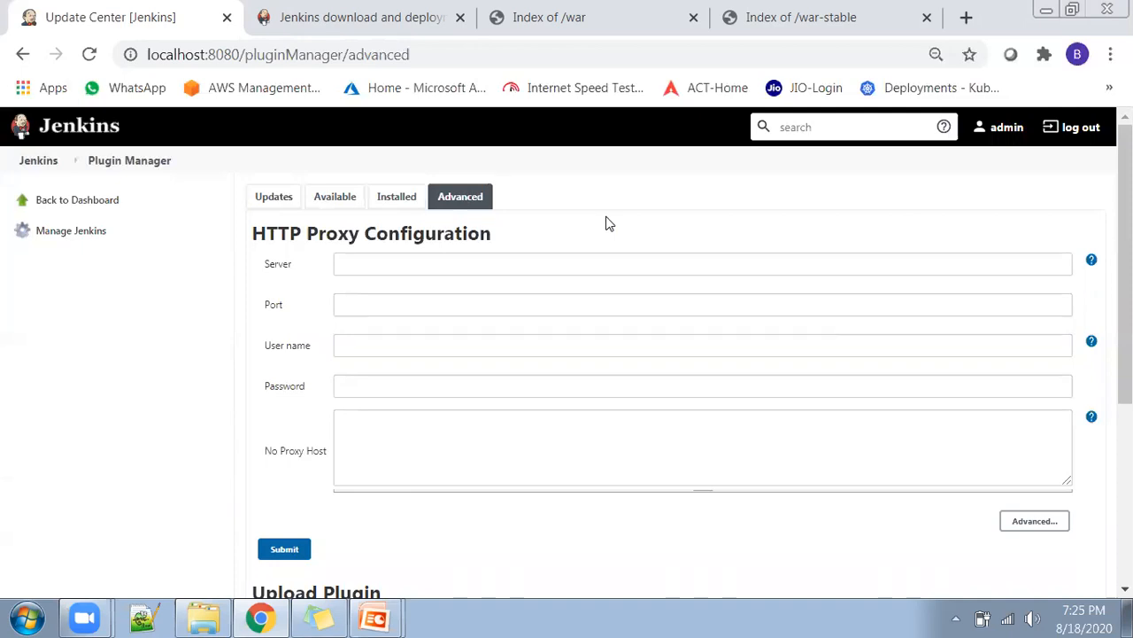
Open the advanced plugin settings and examine the Upload Plugin file option for installing an .hpi file
left_click(337, 198)
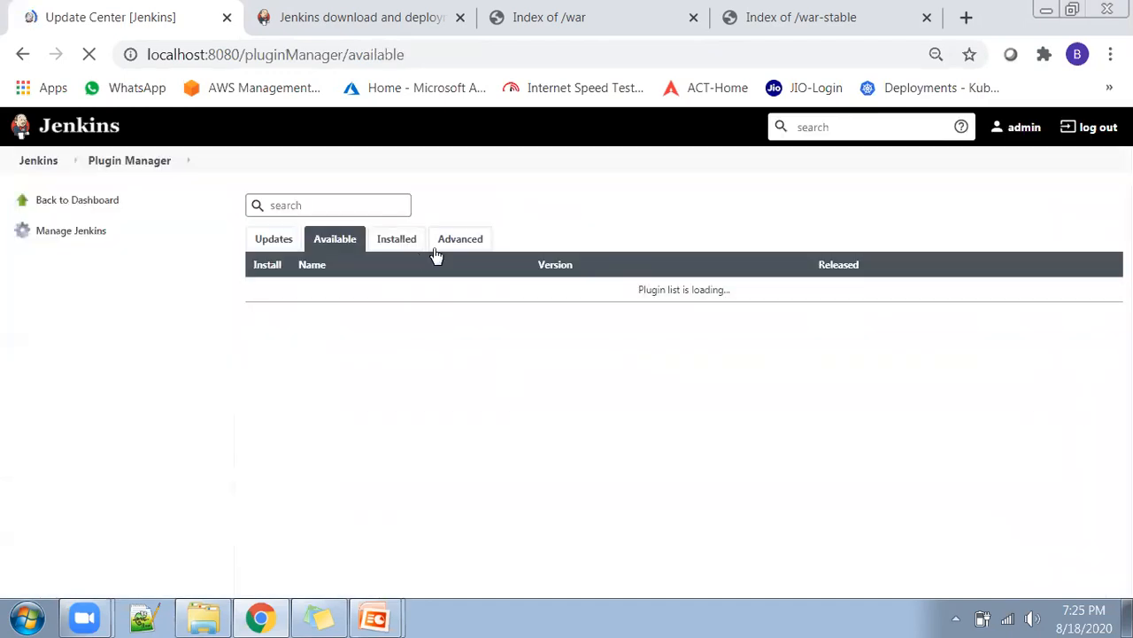
left_click(467, 240)
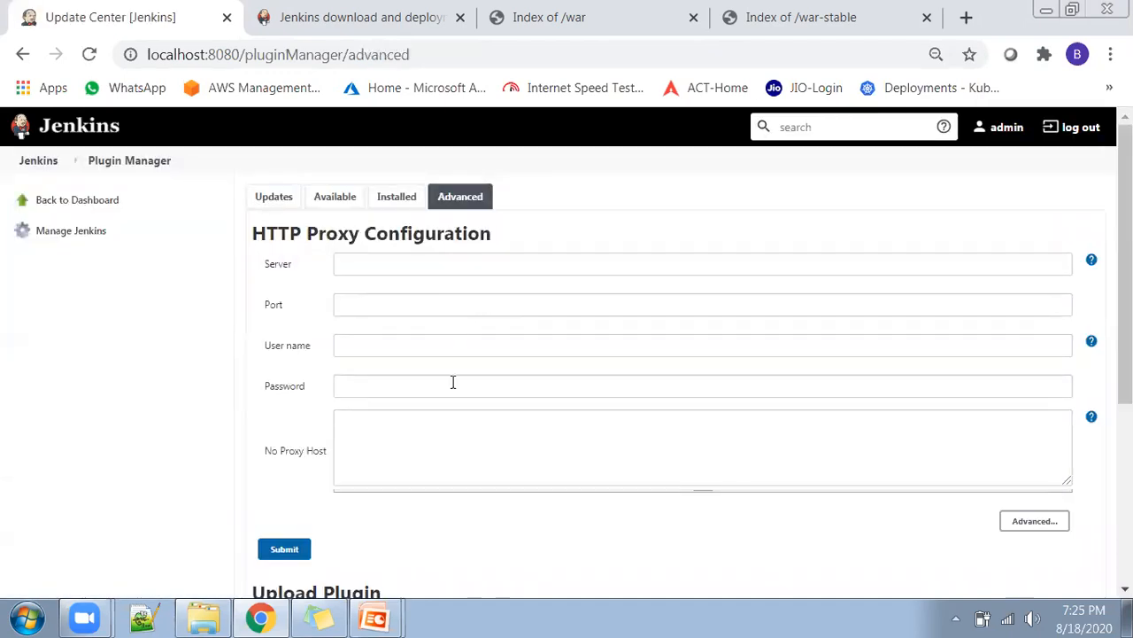
scroll(478, 305, "down", 4)
left_click(312, 343)
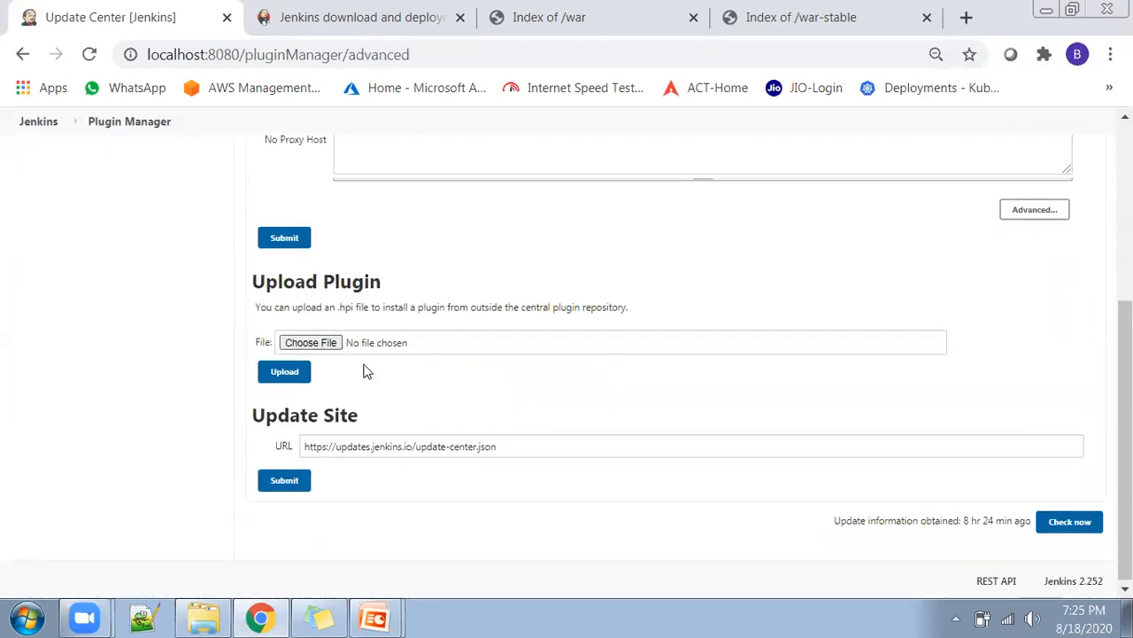
Return to the Manage Jenkins page and open Manage Nodes and Clouds
left_click(1067, 563)
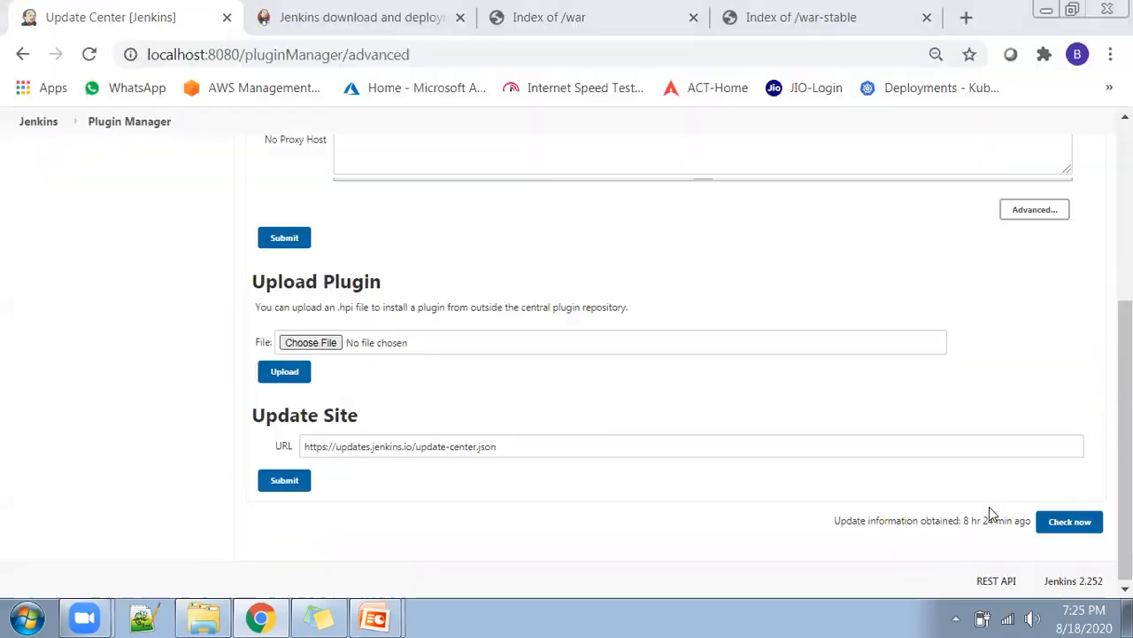
scroll(394, 257, "up", 5)
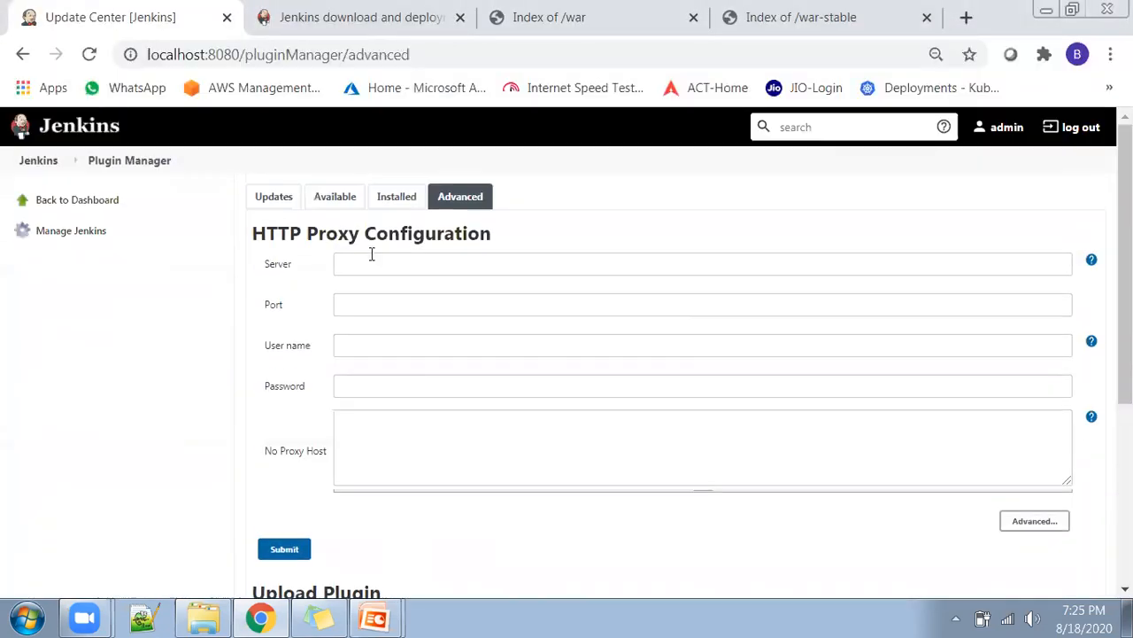
left_click(38, 162)
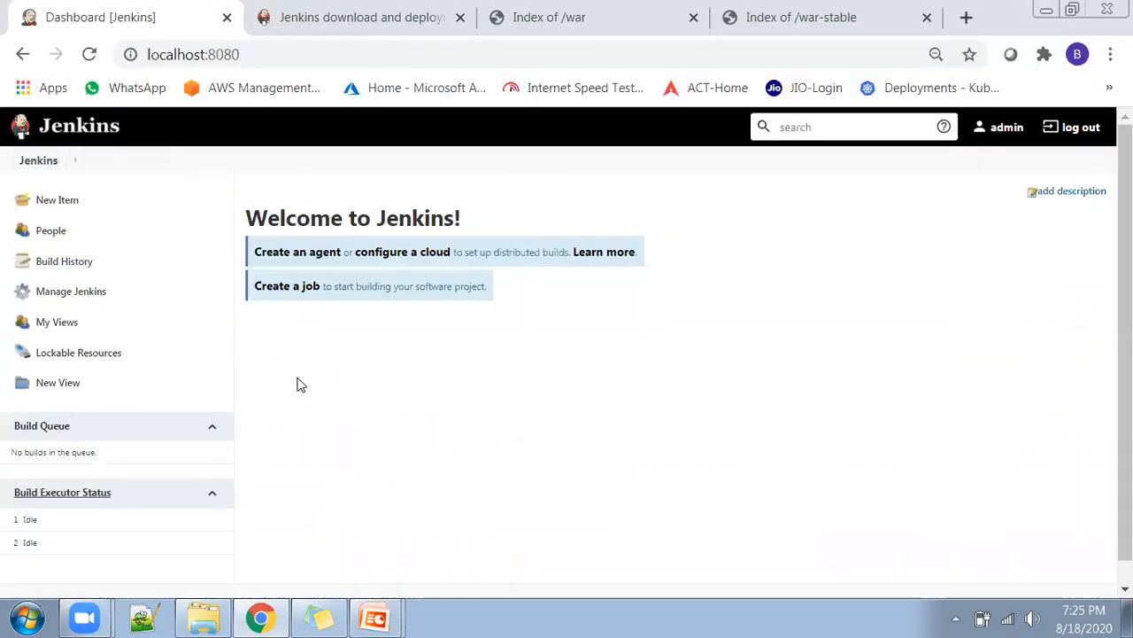
left_click(55, 293)
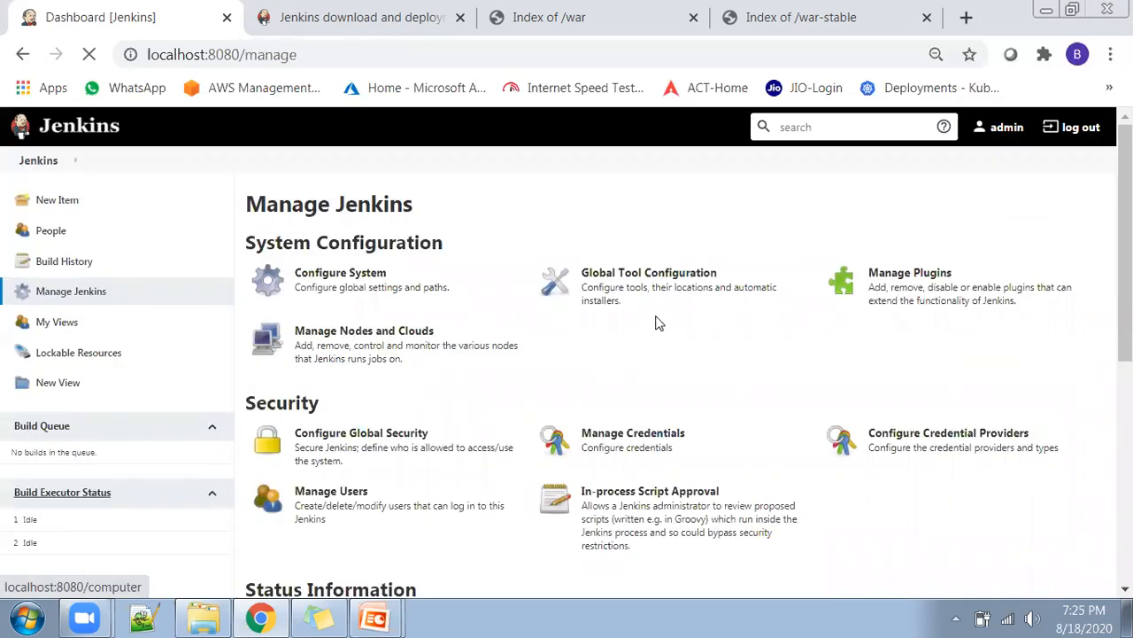
left_click(383, 345)
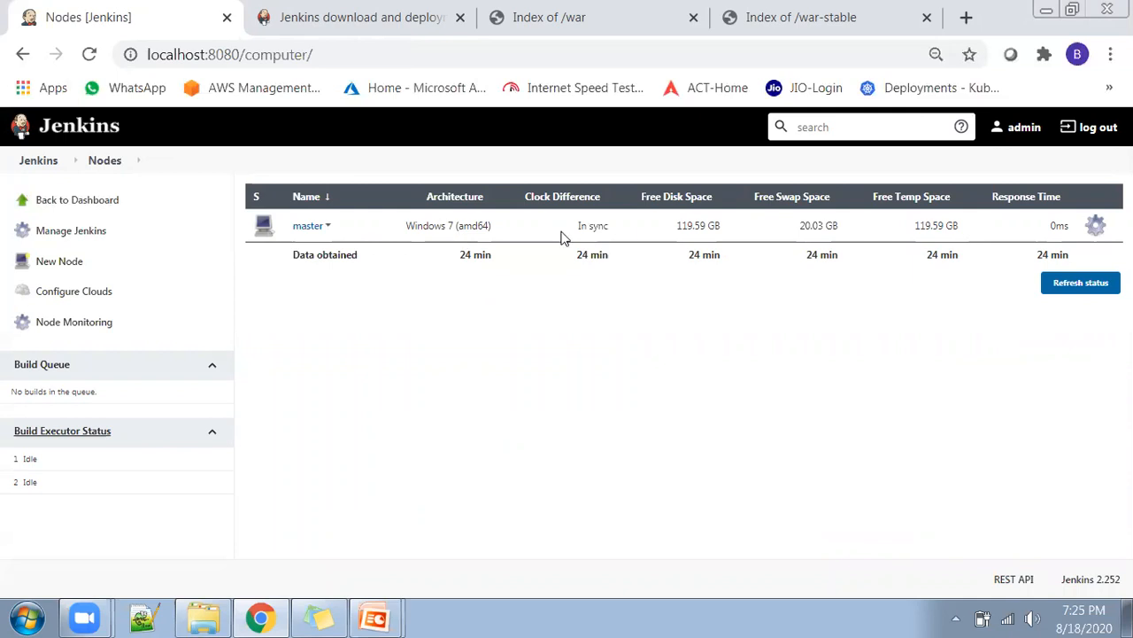
Examine the master node's entry in the node list
left_click_drag(326, 228, 299, 231)
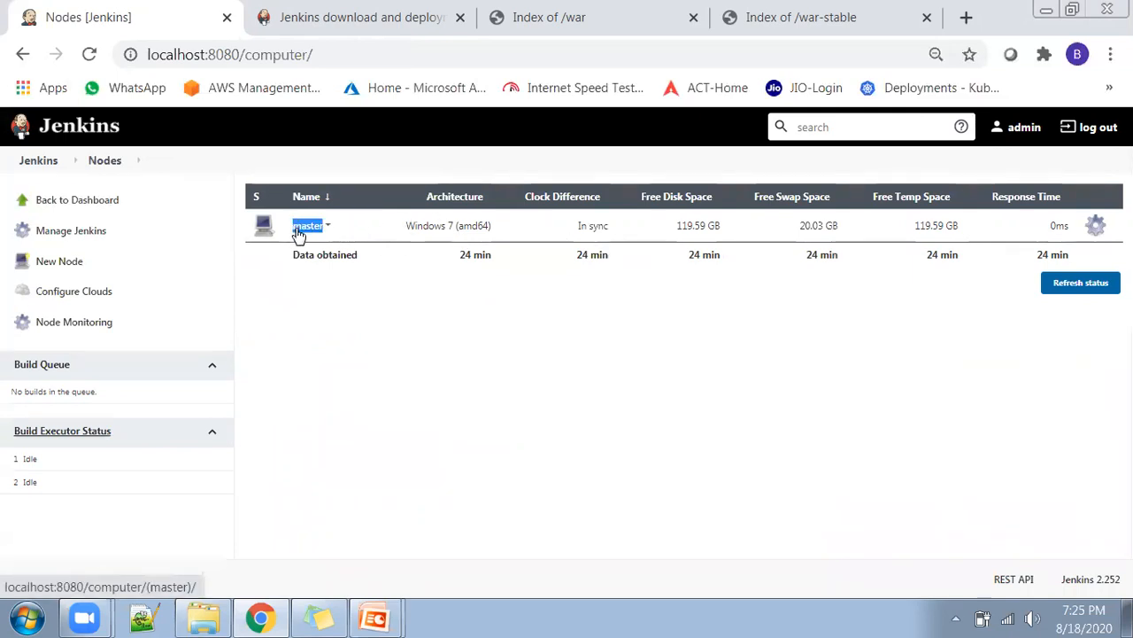
left_click(425, 325)
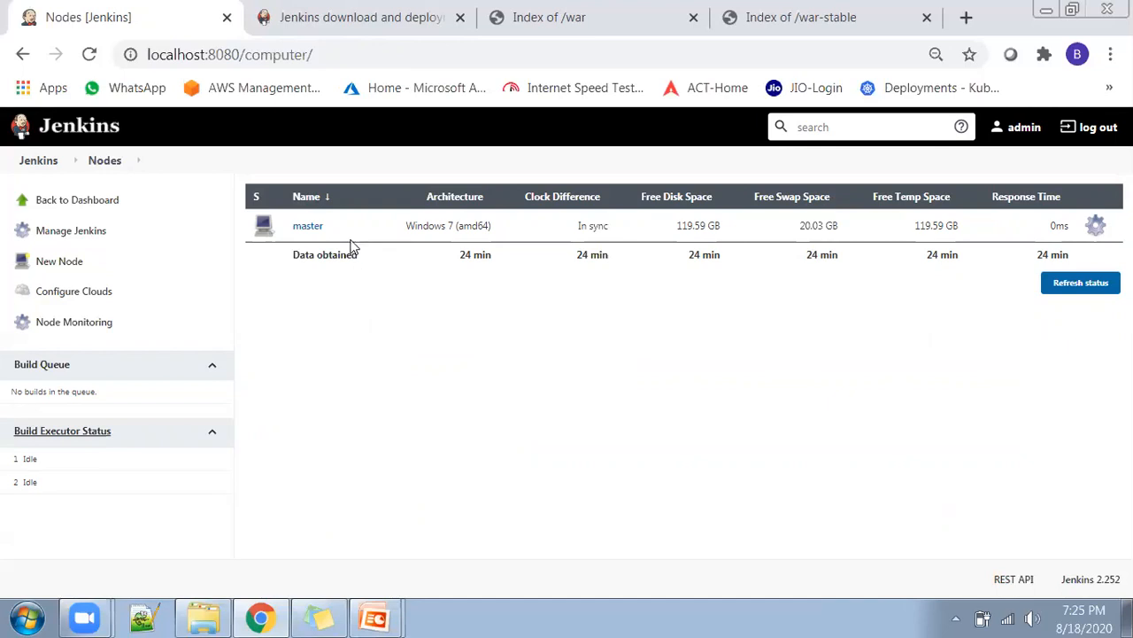
double_click(310, 227)
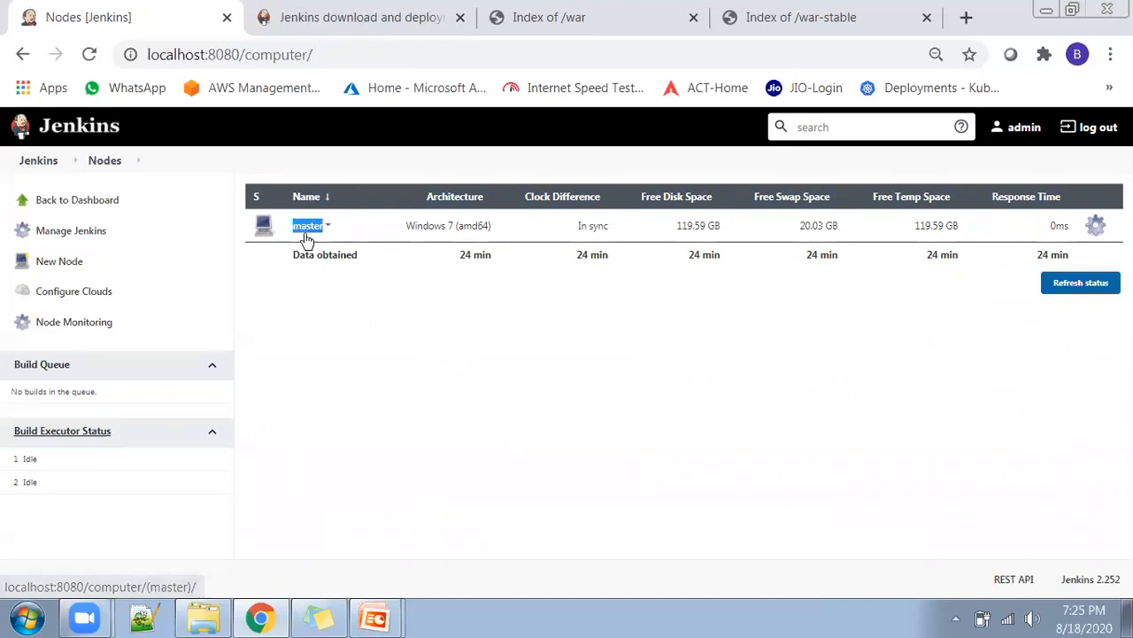
left_click(409, 315)
Check the New Node form with its Permanent Agent option, and go back to the dashboard without creating a node
left_click(69, 261)
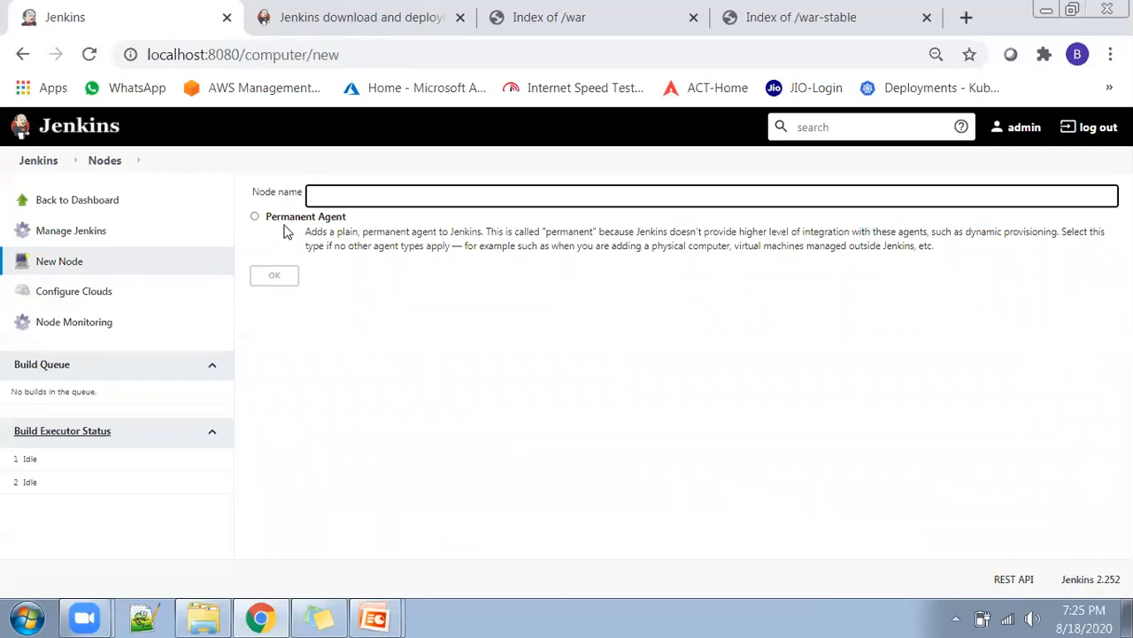
left_click(255, 218)
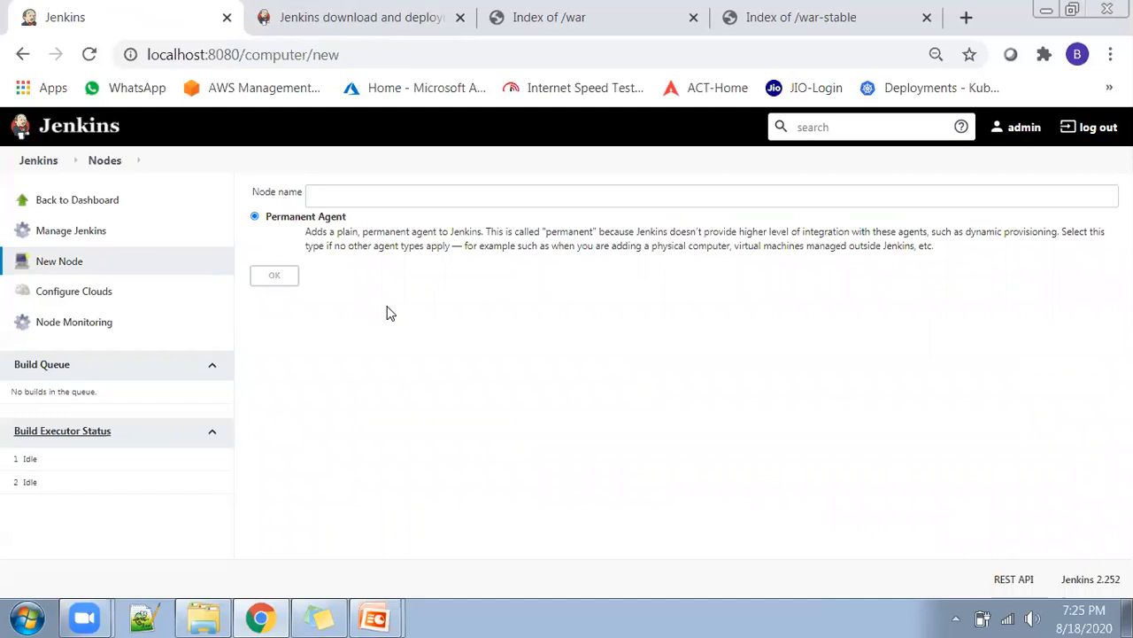
left_click(80, 125)
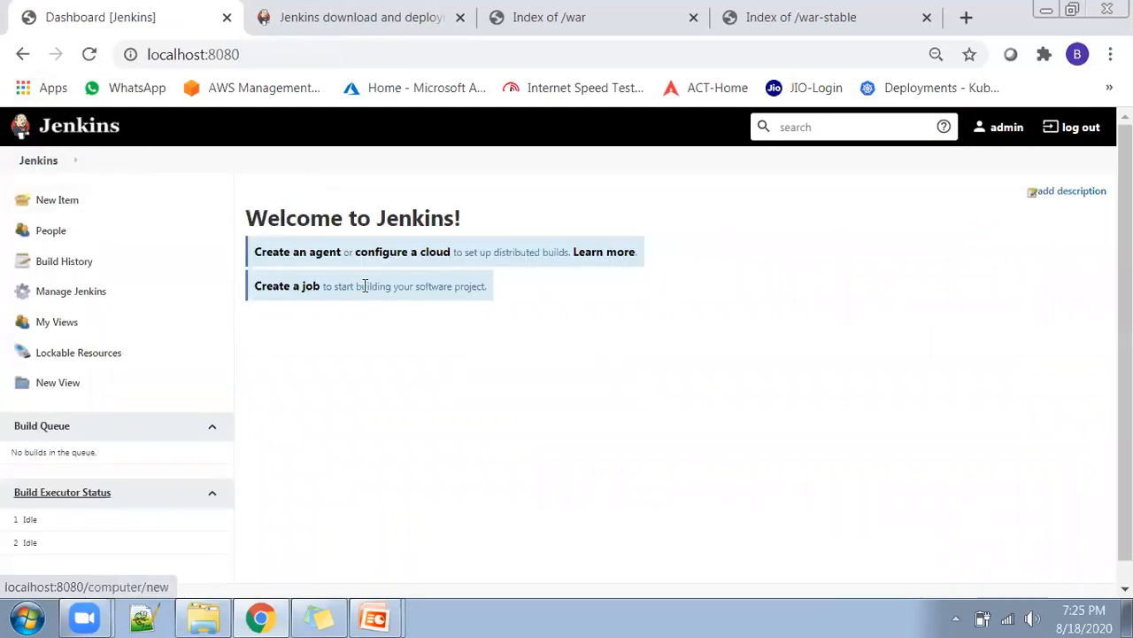
Open the Manage Jenkins page and look through its Security, Status Information, Troubleshooting and Tools and Actions sections
left_click(116, 297)
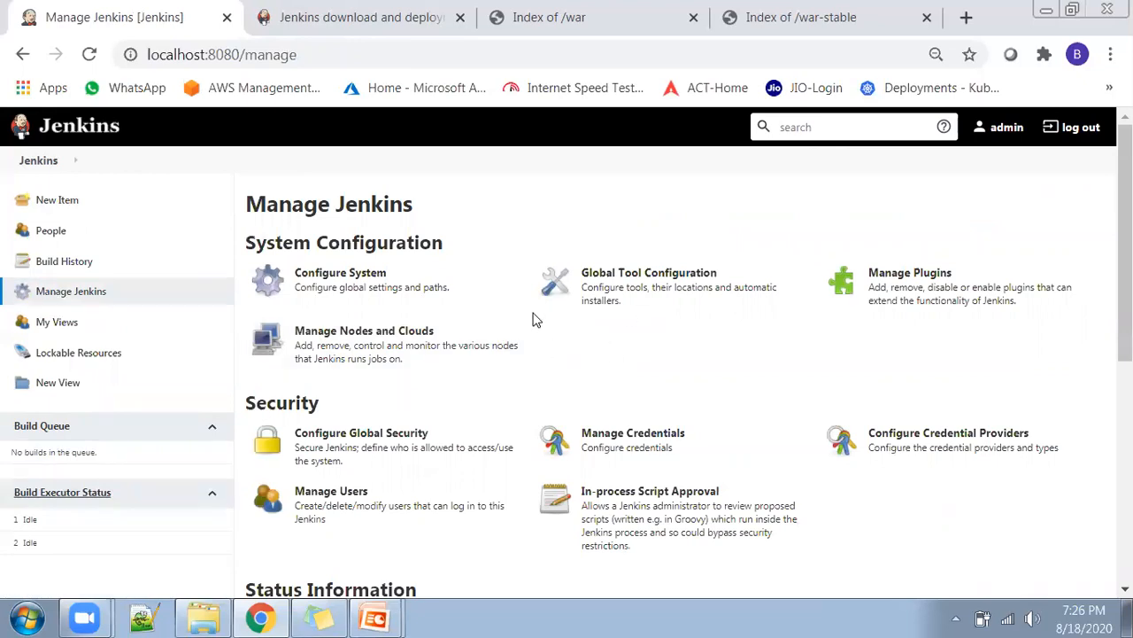
scroll(757, 357, "down", 1)
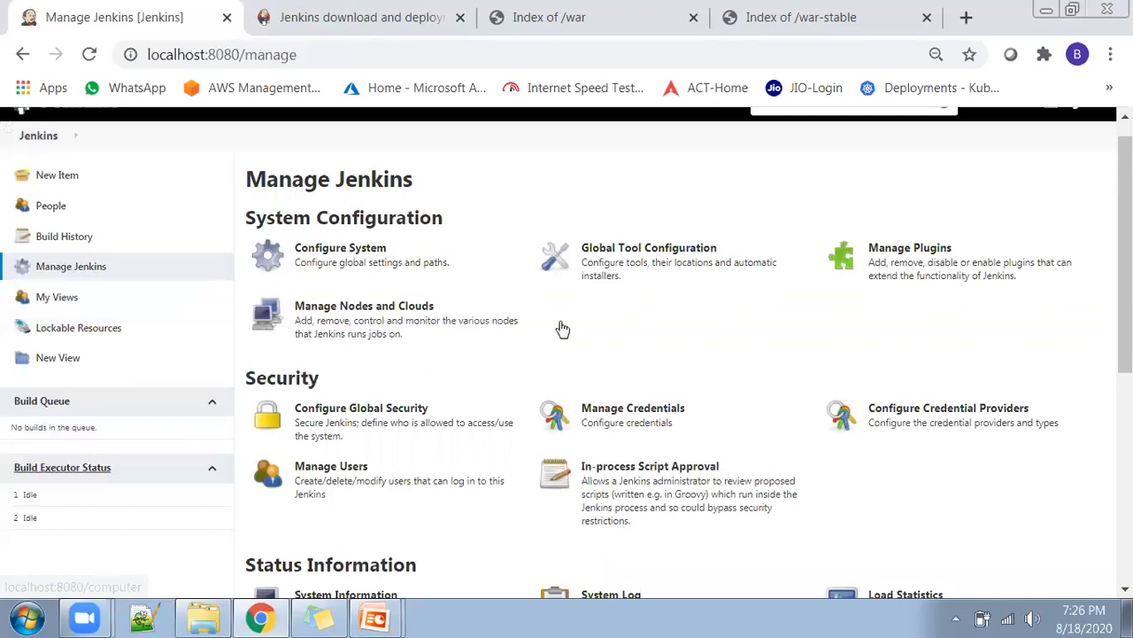
scroll(671, 345, "down", 5)
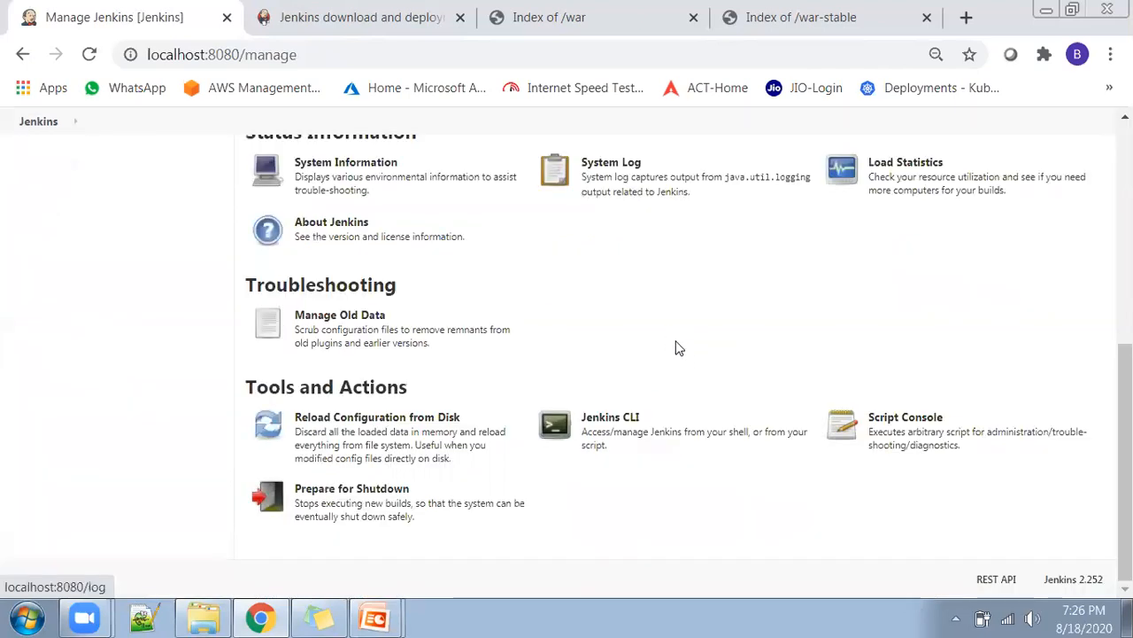
scroll(851, 310, "up", 1)
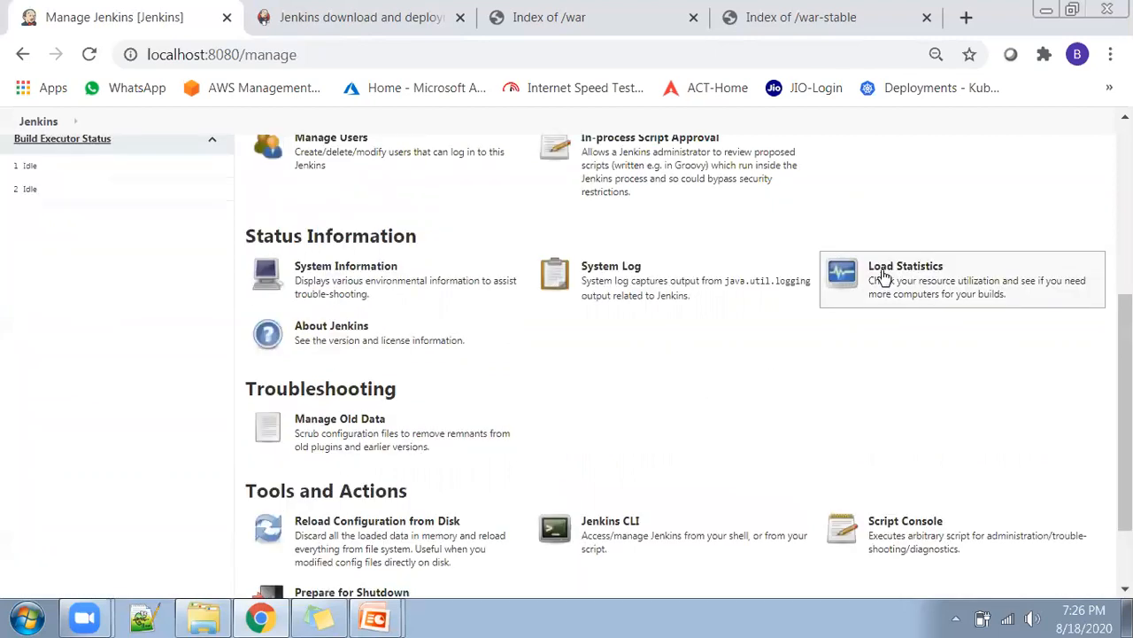
Open Load Statistics in a separate browser tab, examine the graph and metric descriptions, and close that tab
right_click(881, 272)
left_click(913, 284)
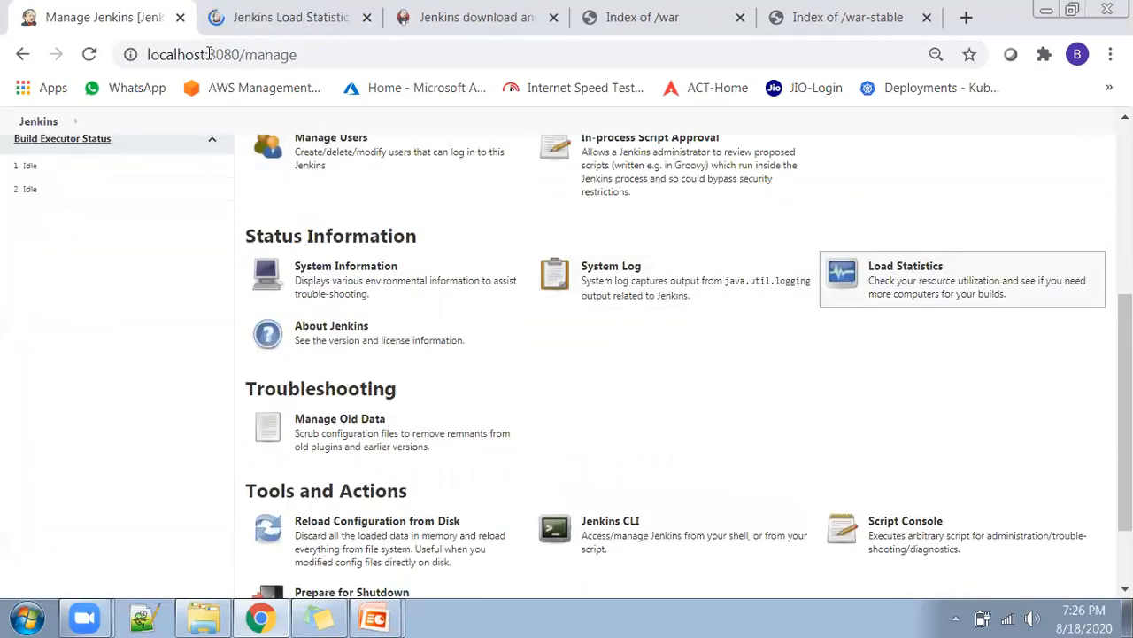
left_click(205, 25)
scroll(528, 329, "down", 3)
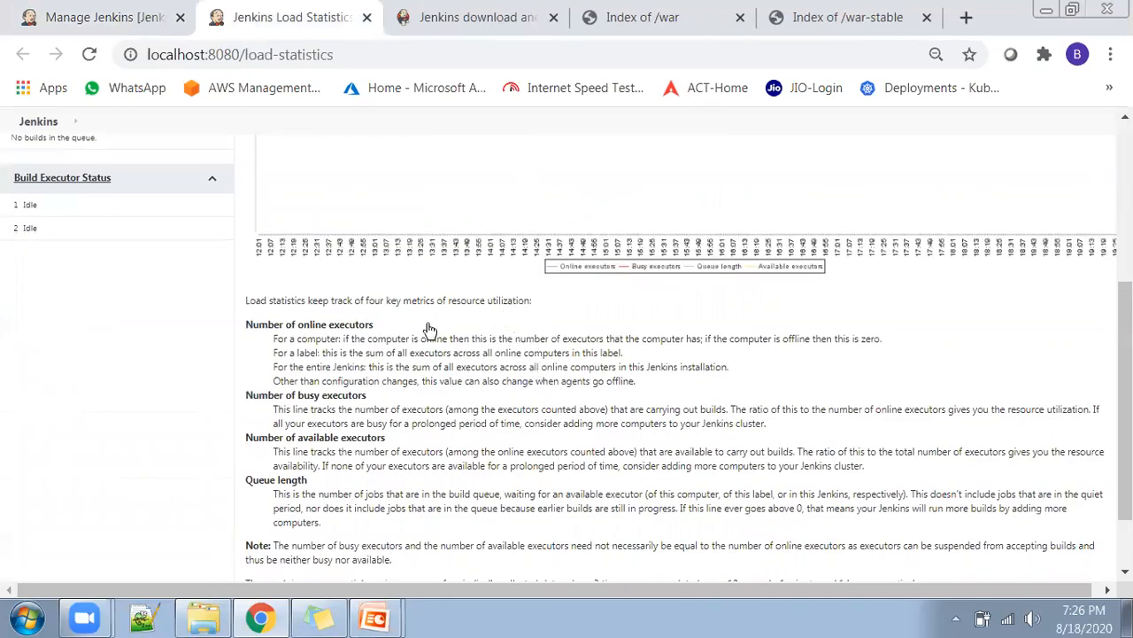
key("ctrl+w")
Open the New Item form and examine the available item types, from Freestyle project to Multibranch Pipeline
left_click(71, 133)
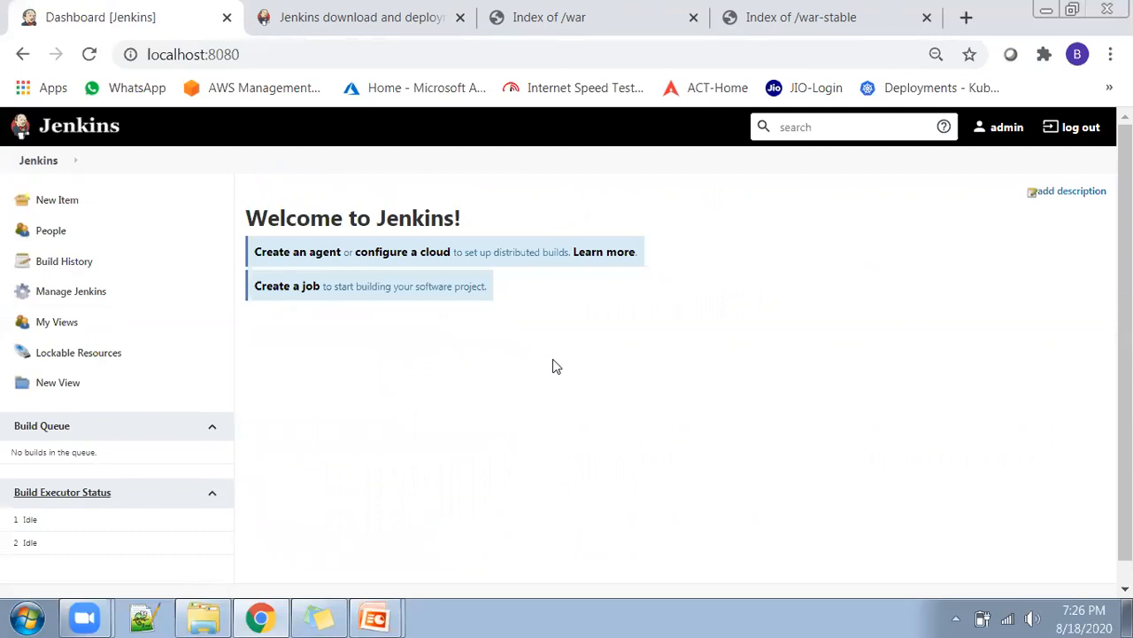
left_click(89, 294)
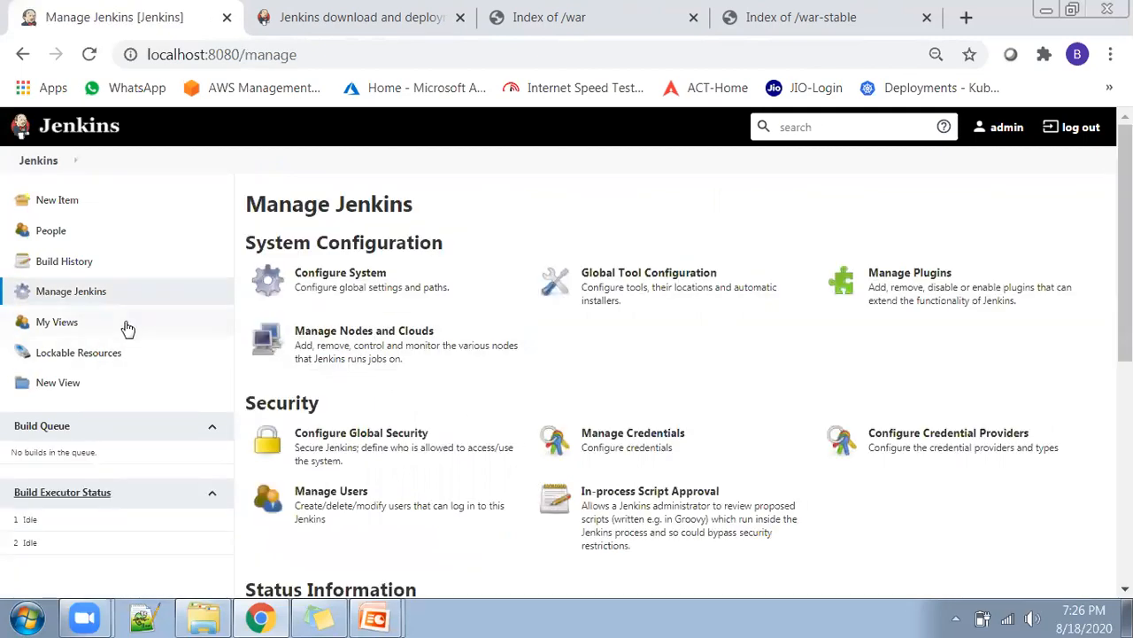
left_click(69, 208)
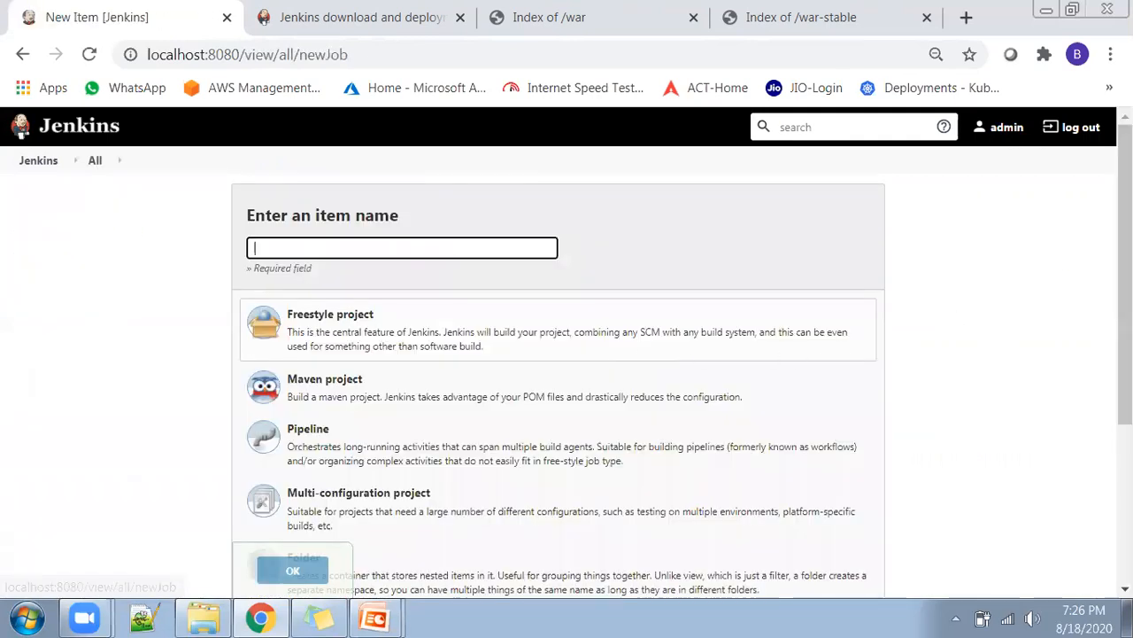
scroll(567, 354, "down", 2)
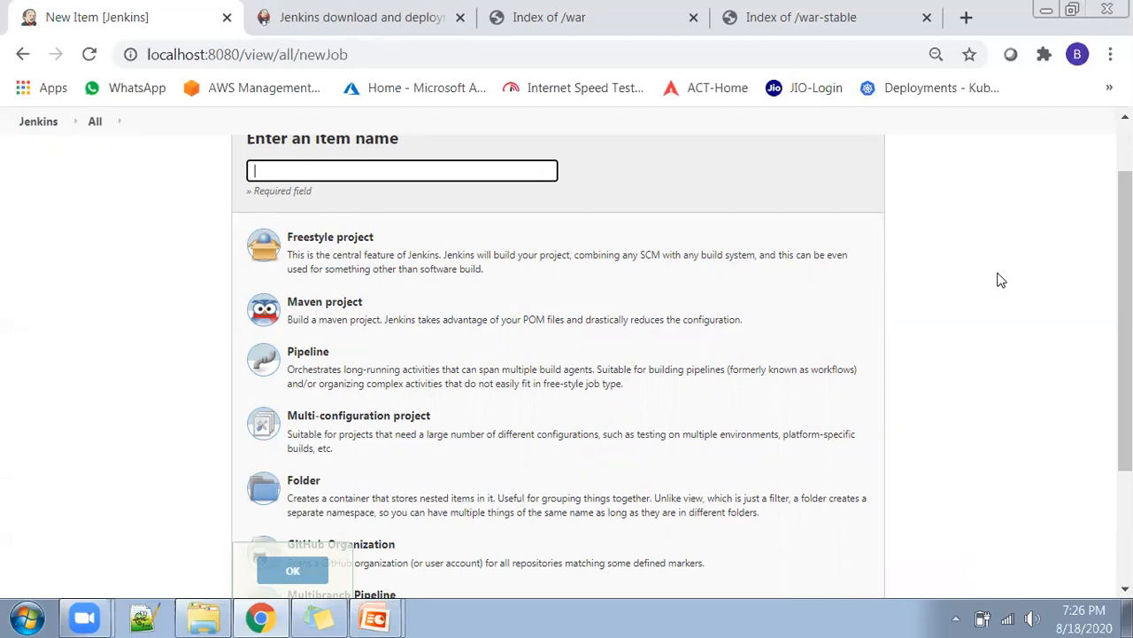
scroll(1125, 345, "down", 2)
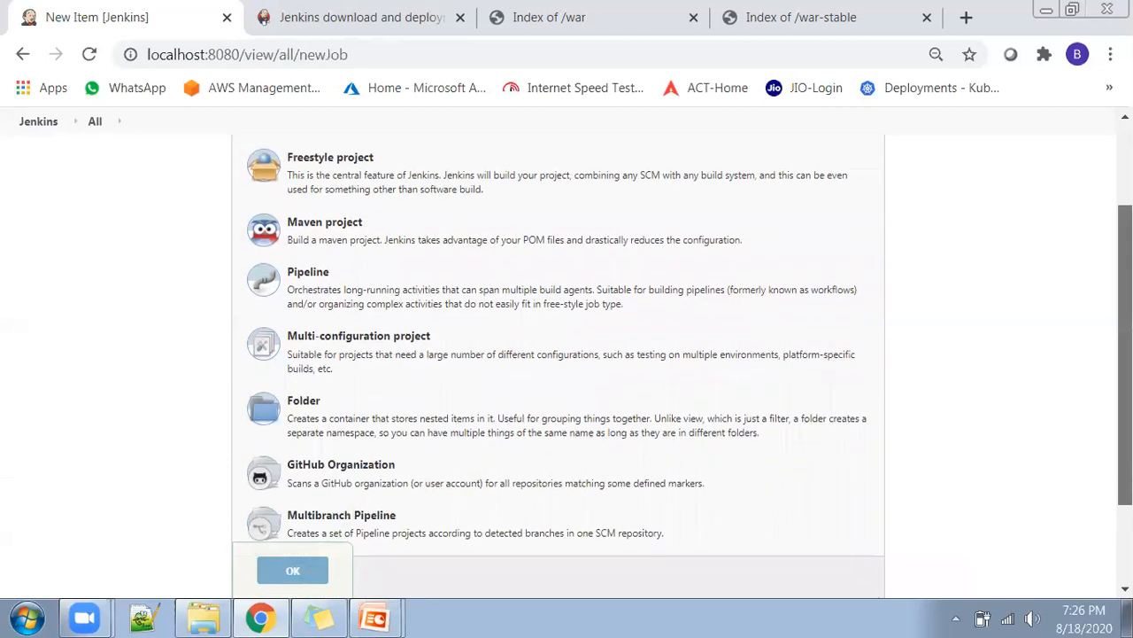
scroll(1124, 346, "up", 1)
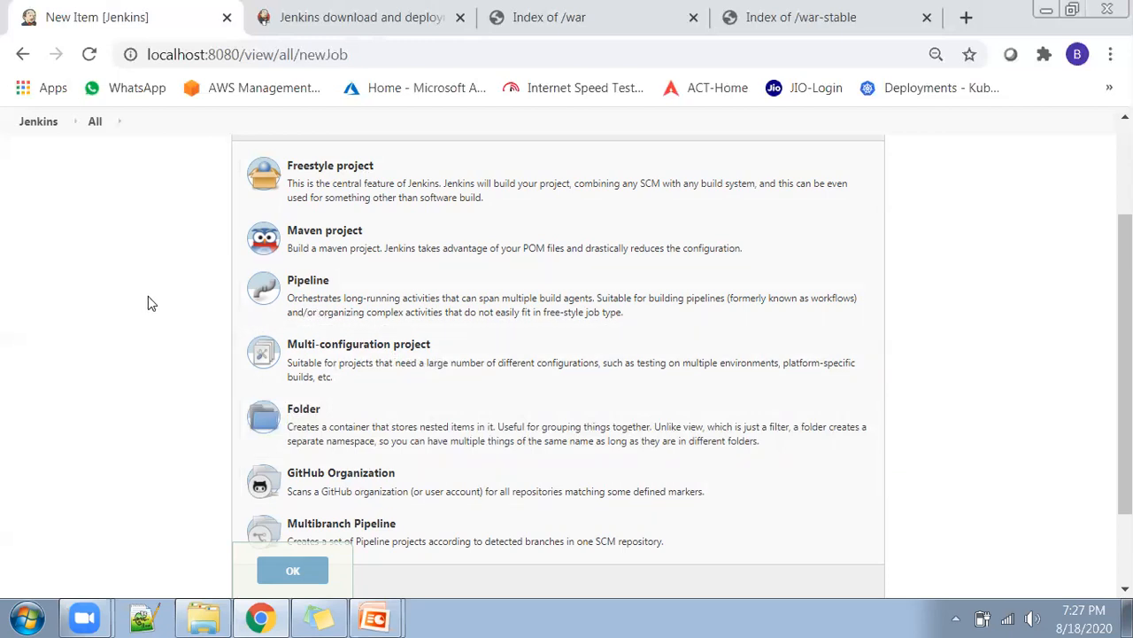
Create a new Folder item named folder-1 from the dashboard
left_click(38, 124)
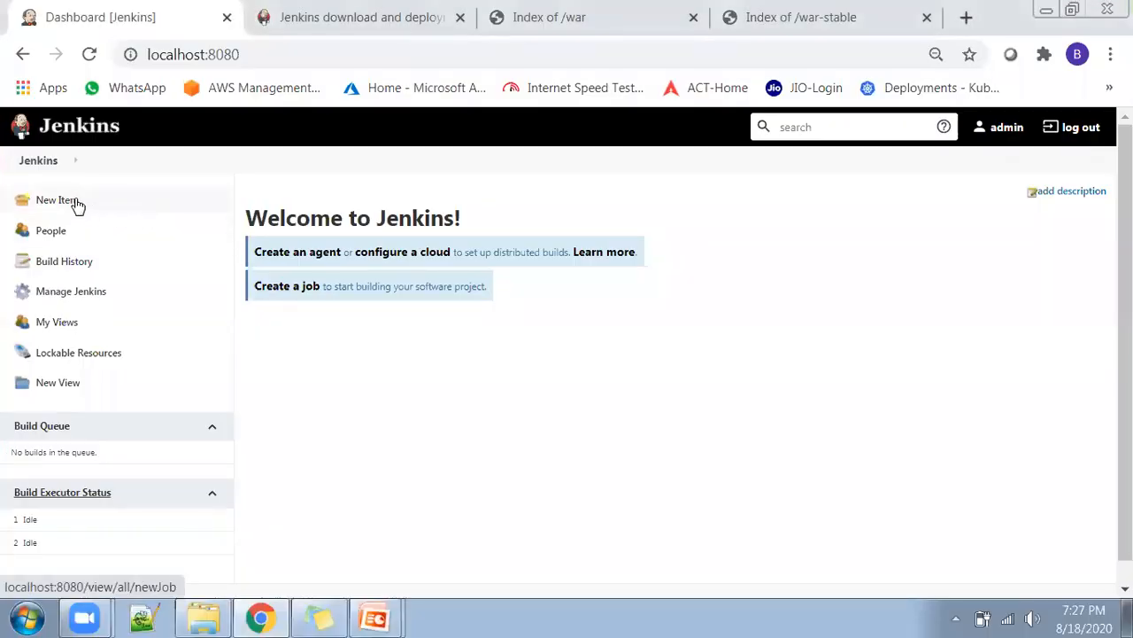
left_click(57, 200)
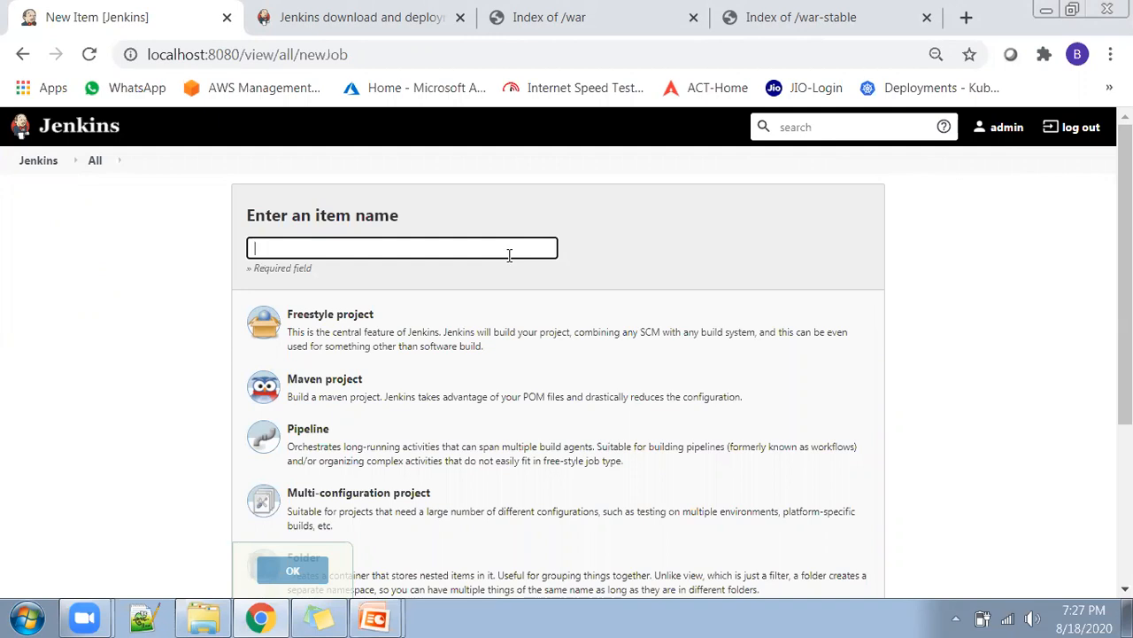
type("Fo")
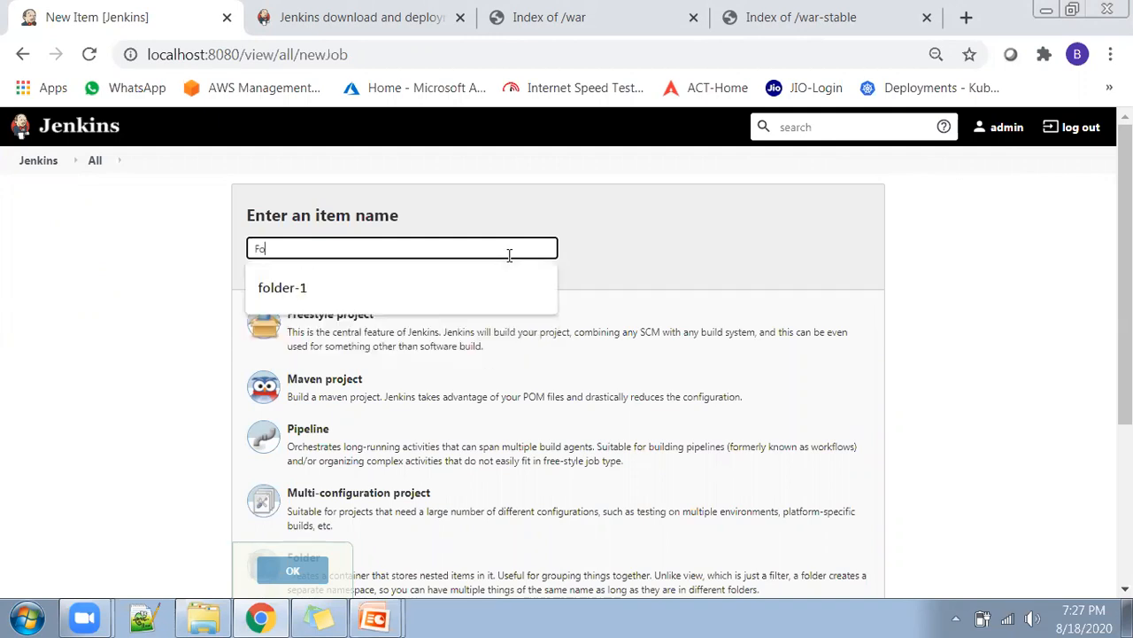
key("BackSpace")
type("older-1")
left_click(413, 281)
scroll(115, 342, "down", 1)
left_click(310, 475)
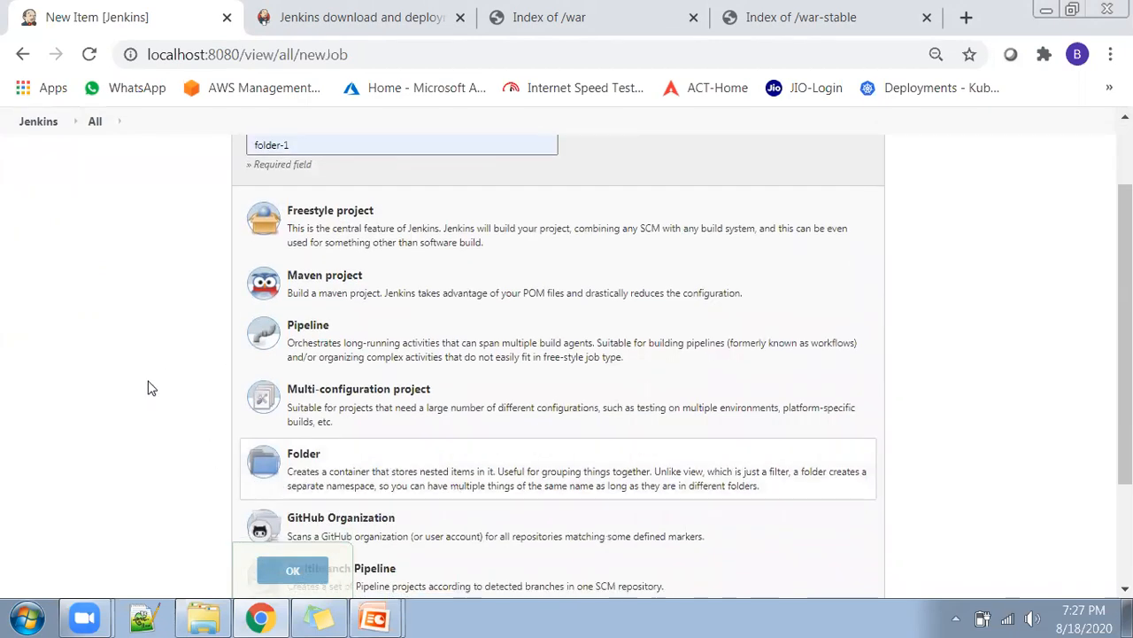
left_click(291, 568)
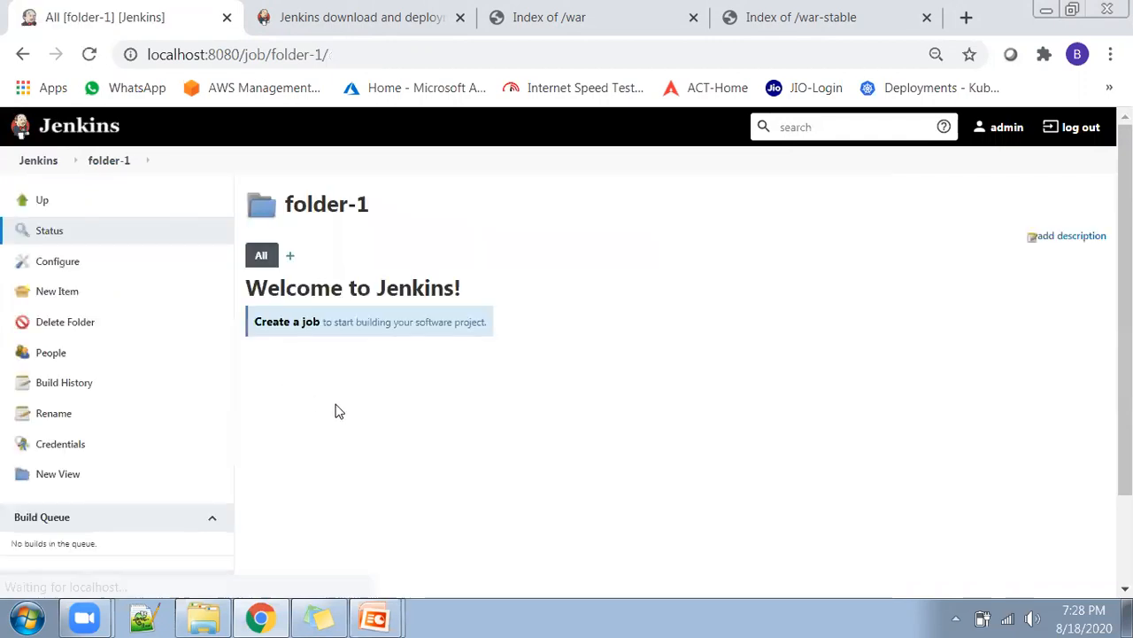
Open folder-1 from the dashboard and create a Freestyle project named freestyle inside it
left_click(27, 162)
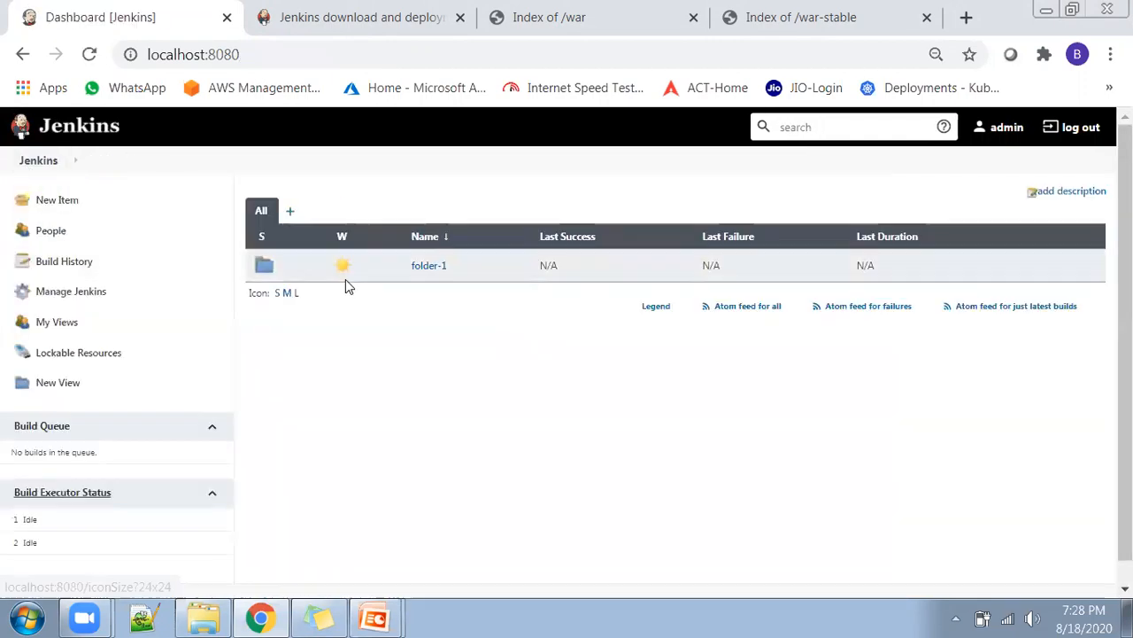
left_click(425, 267)
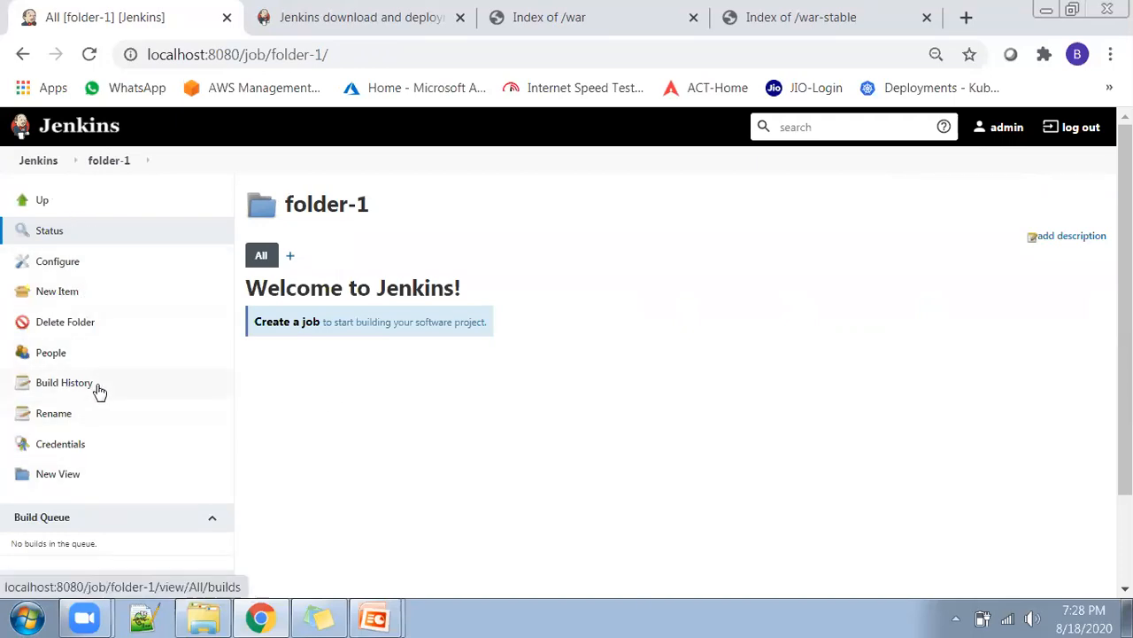
left_click(61, 297)
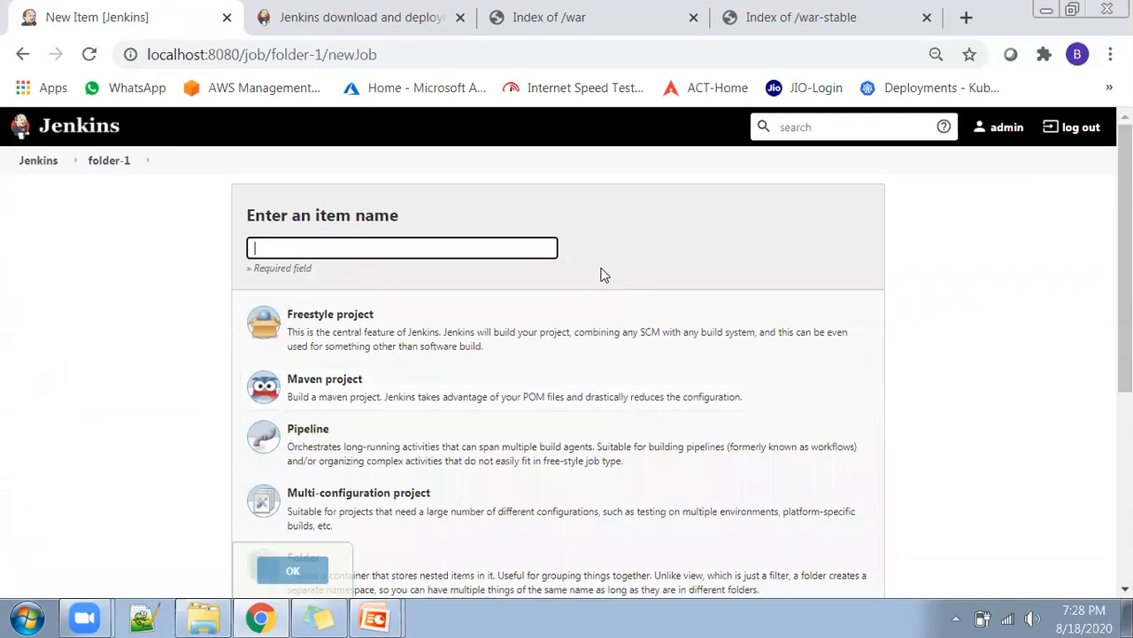
type("freestyle")
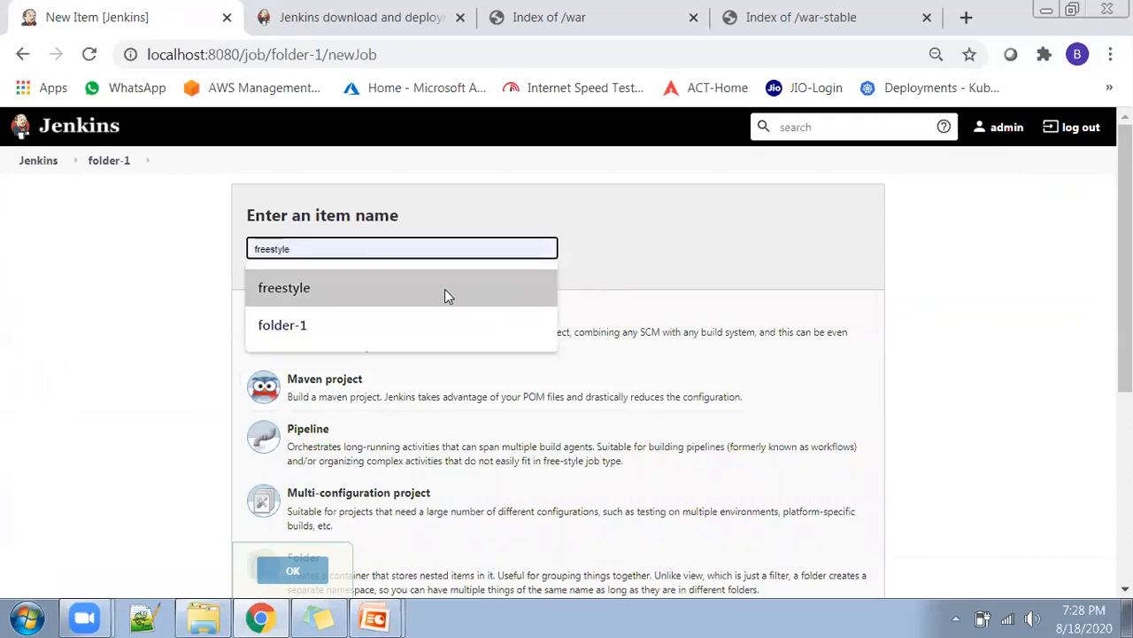
left_click(444, 289)
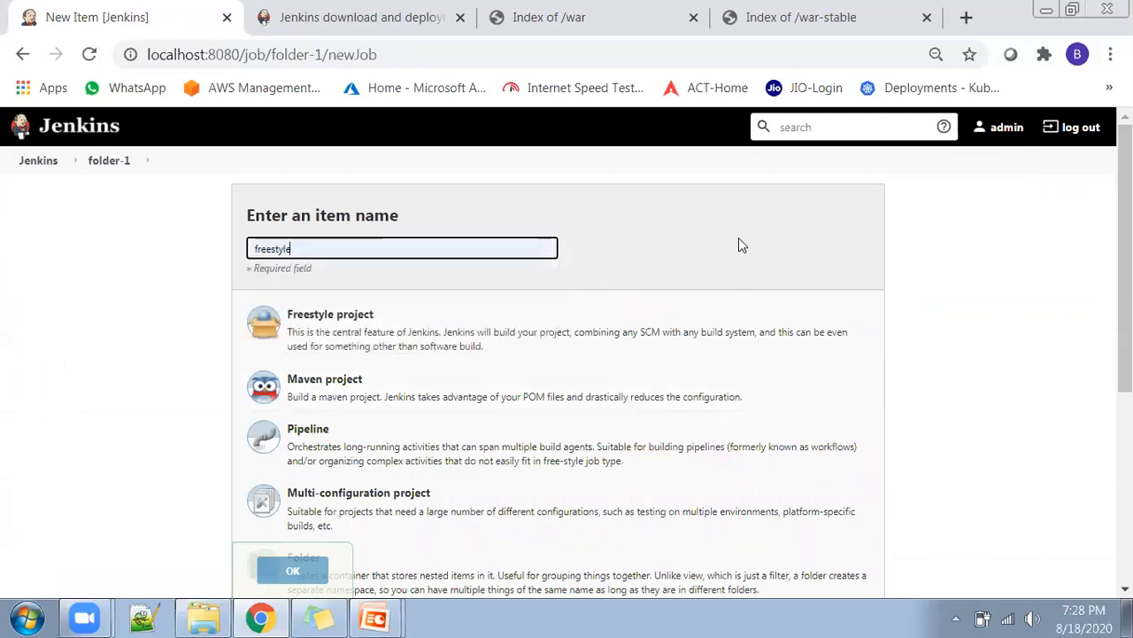
left_click(427, 334)
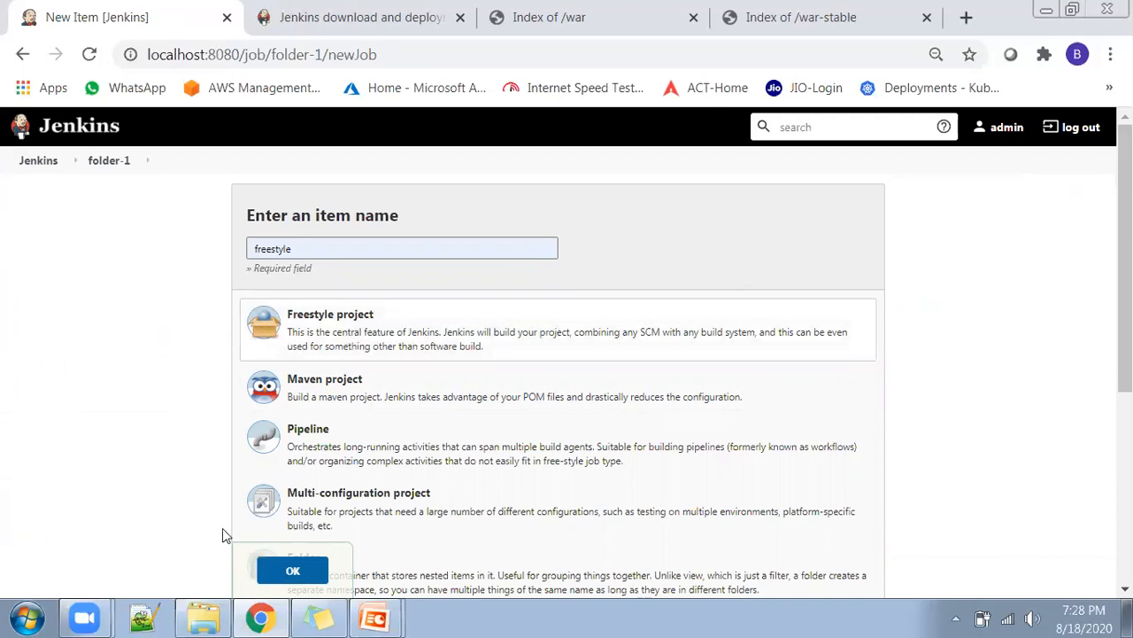
left_click(289, 572)
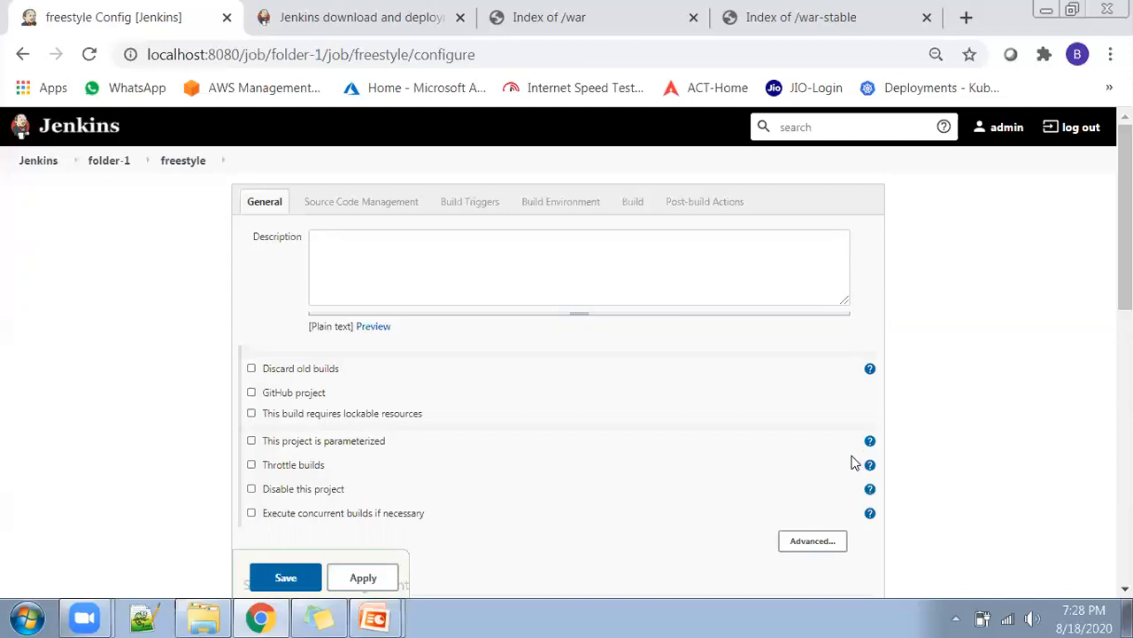
Examine the freestyle project's configuration sections, from General and Source Code Management to Build and Post-build Actions
scroll(850, 461, "down", 4)
scroll(825, 452, "down", 4)
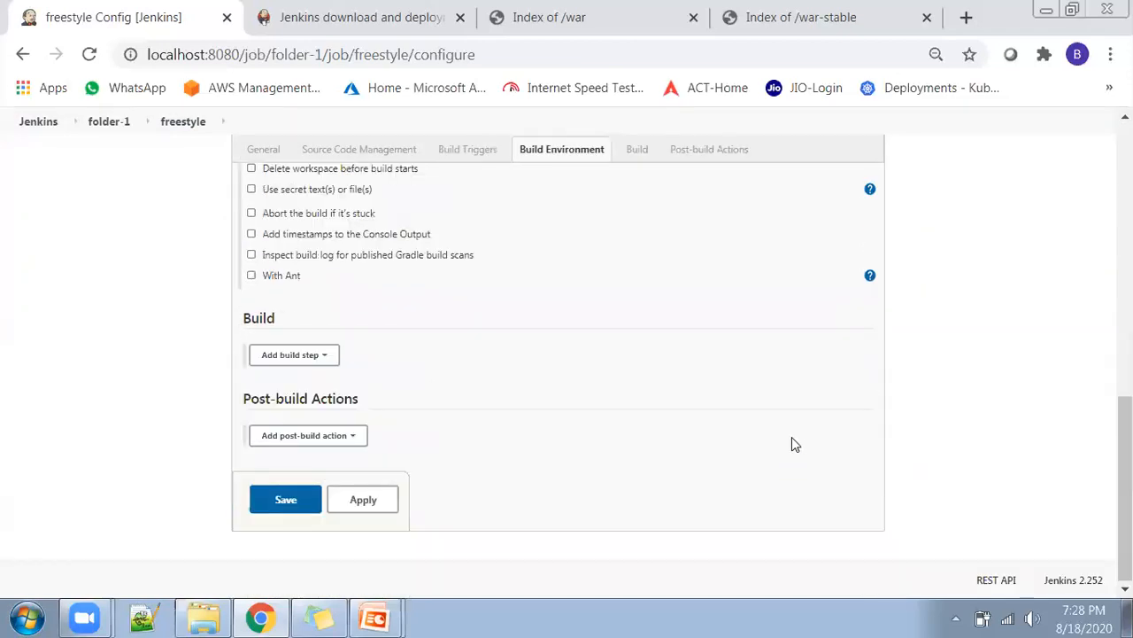
scroll(792, 446, "up", 6)
scroll(771, 451, "up", 2)
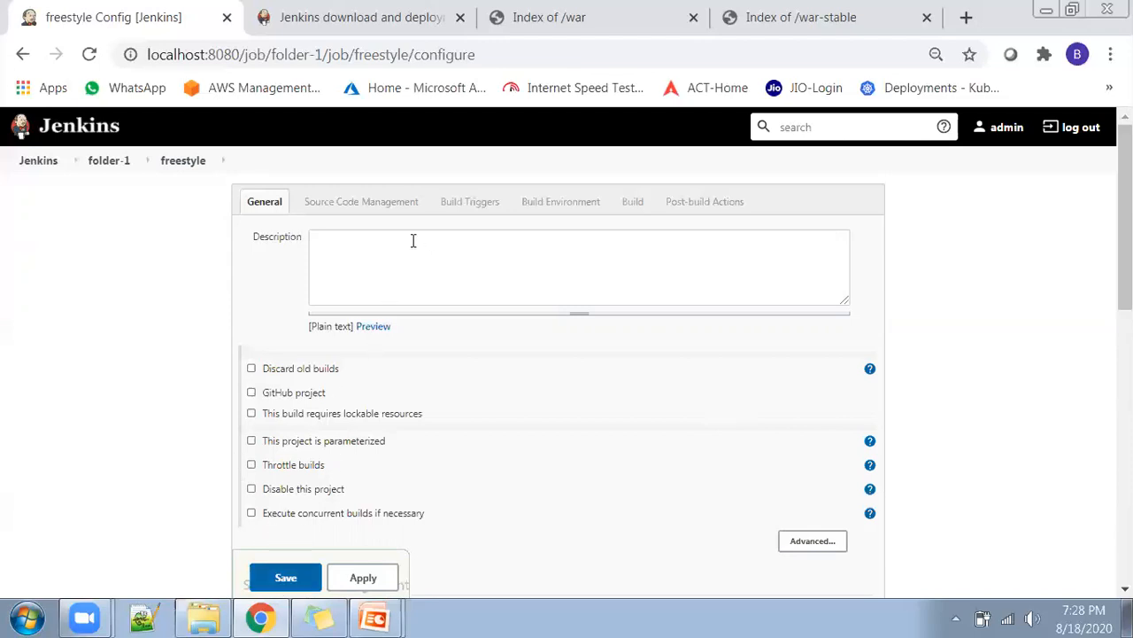
left_click(368, 202)
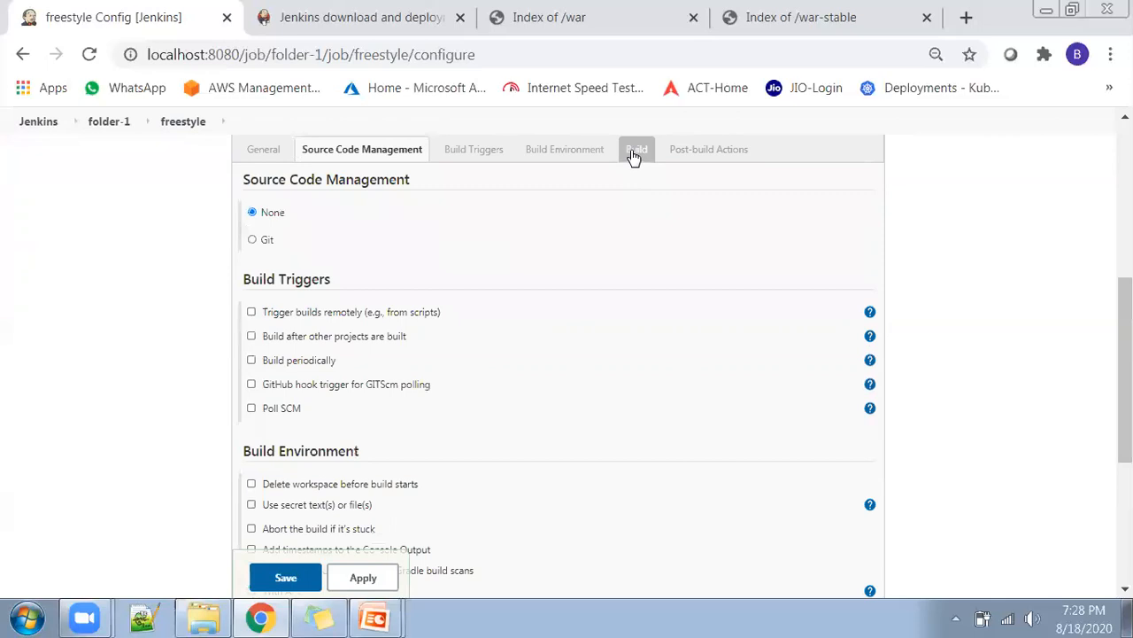
left_click(634, 158)
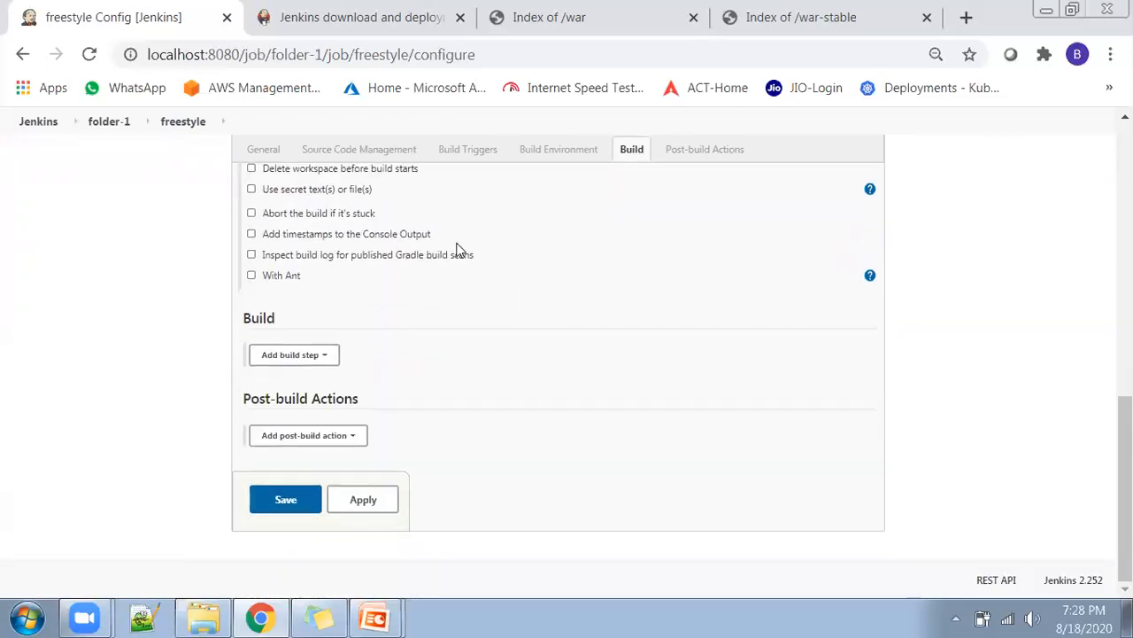
left_click(264, 151)
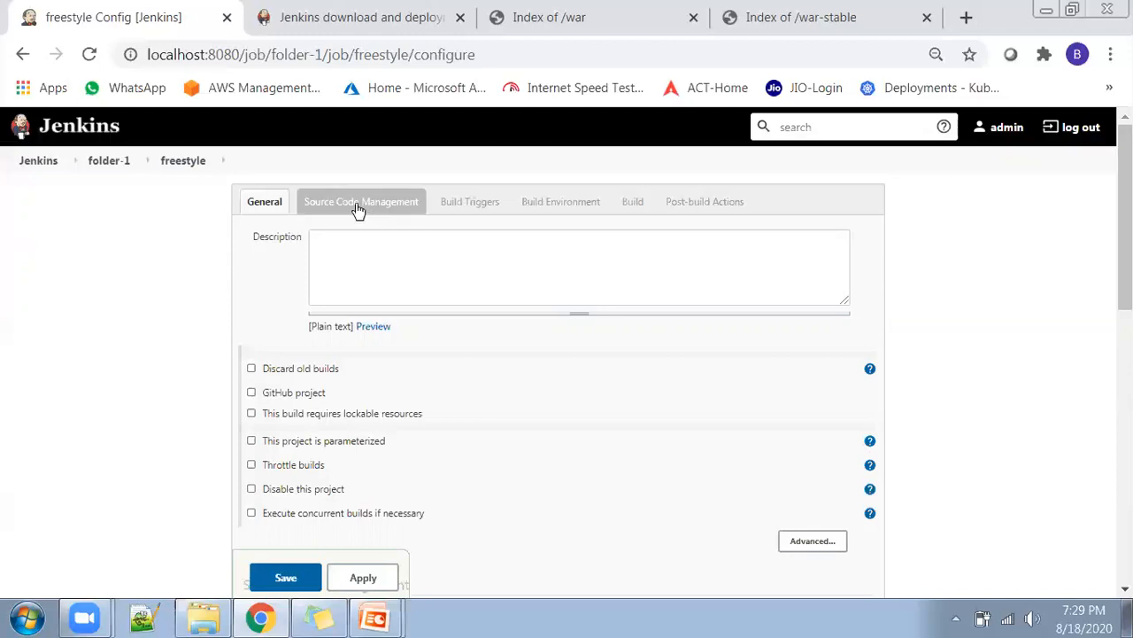
left_click(359, 204)
left_click(634, 162)
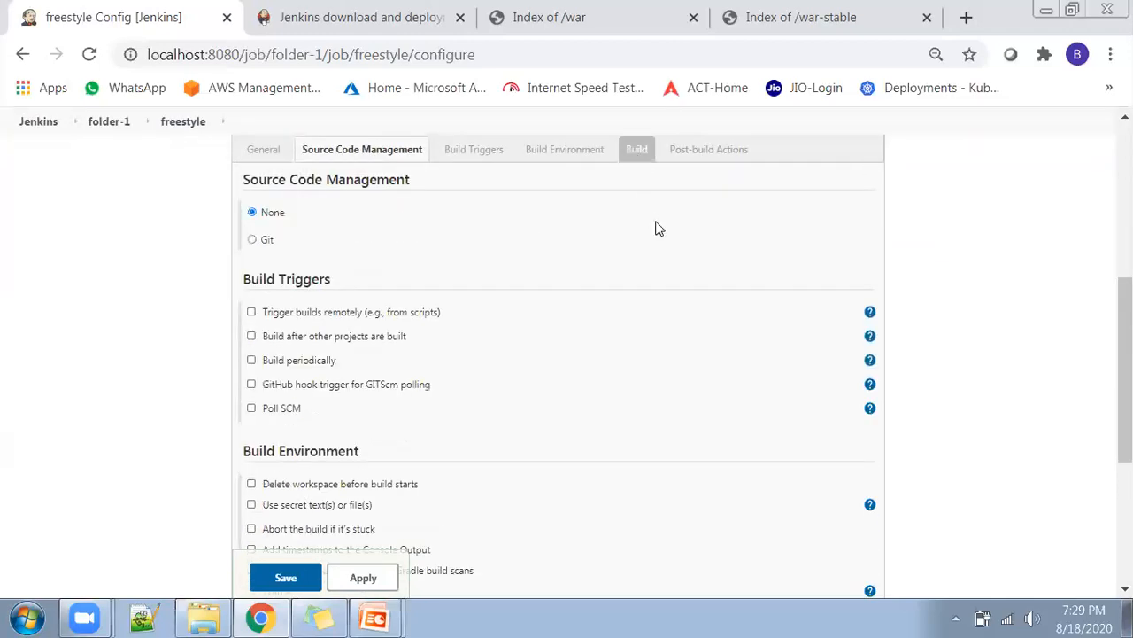
left_click(698, 157)
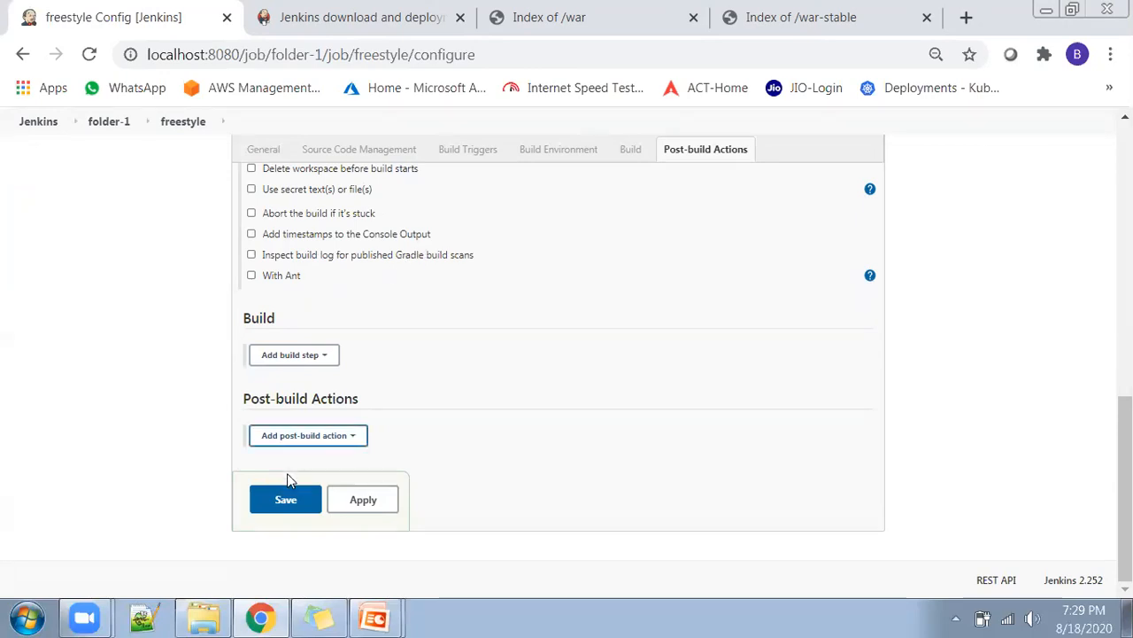
Save the freestyle project's configuration unchanged, go to folder-1 and open the freestyle project from its list
left_click(291, 501)
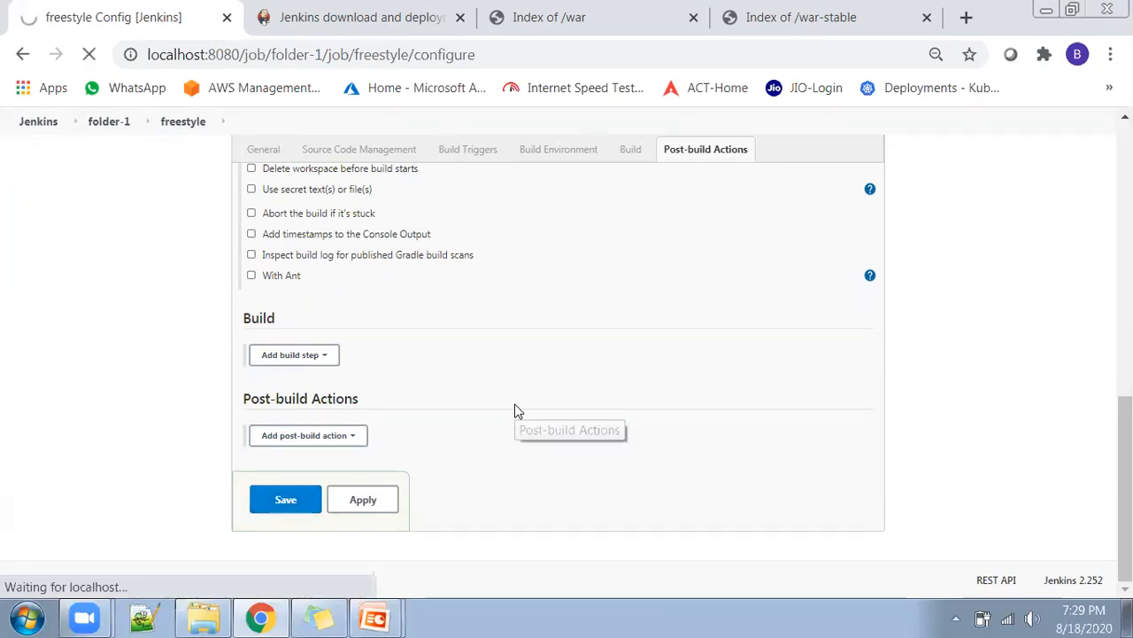
scroll(452, 325, "down", 1)
scroll(451, 329, "up", 1)
left_click(94, 163)
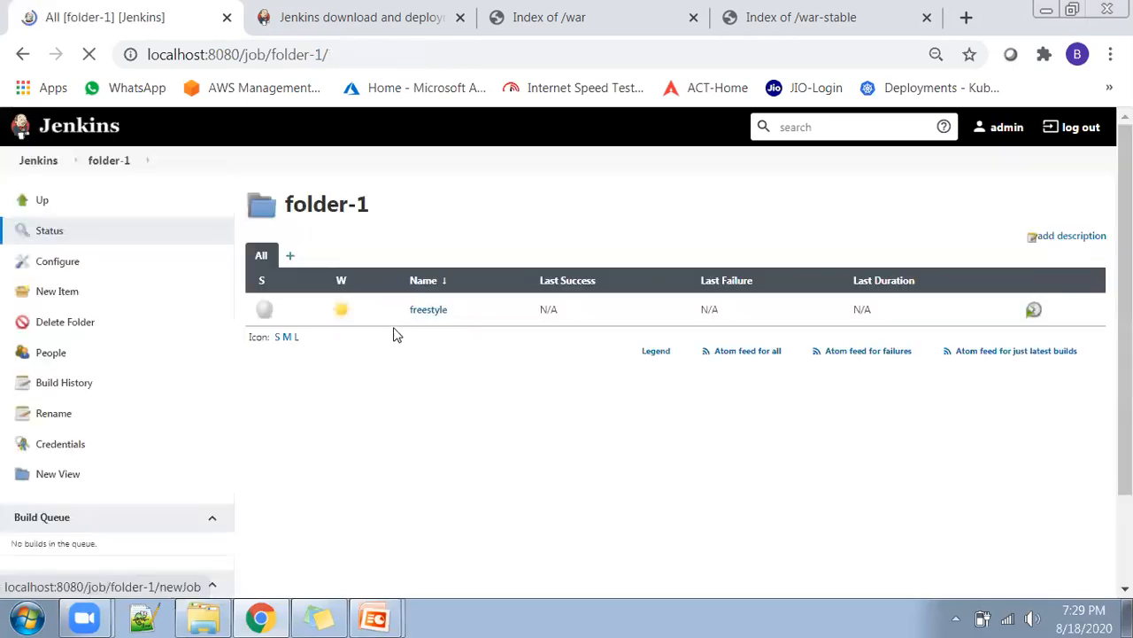
left_click_drag(369, 204, 293, 205)
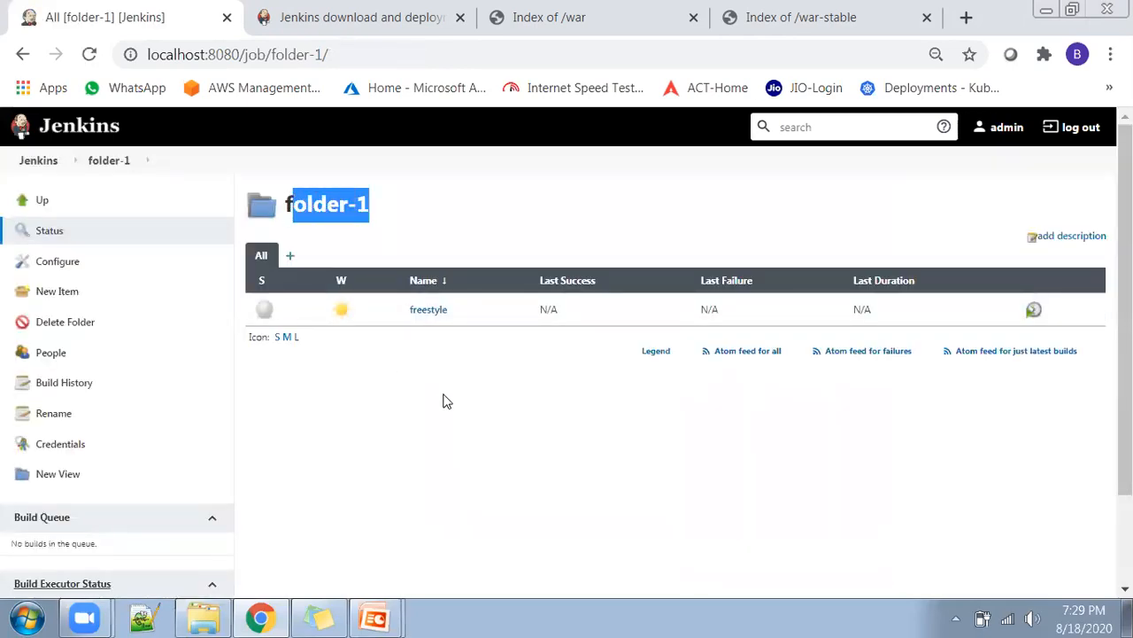
left_click(447, 401)
left_click(424, 312)
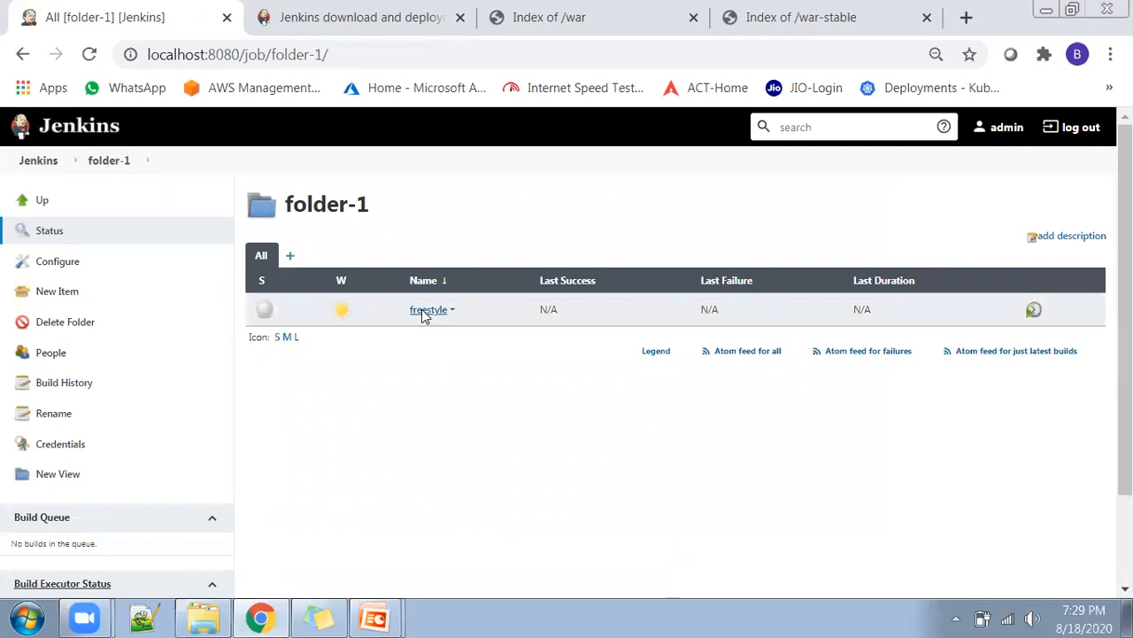
scroll(447, 348, "down", 1)
scroll(450, 347, "up", 1)
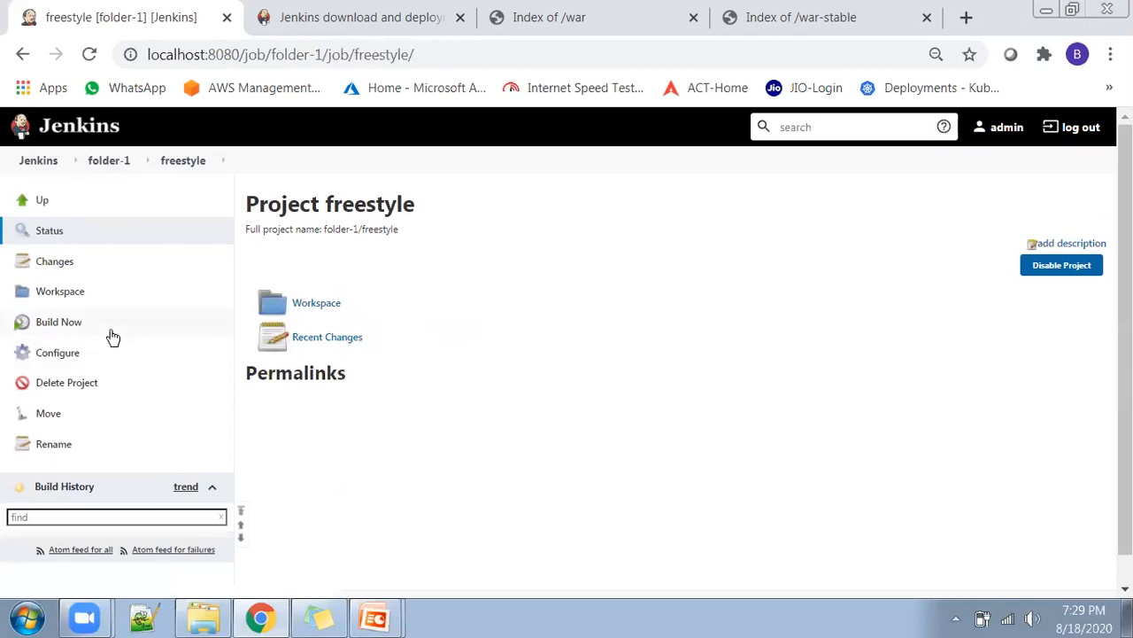
Run a first build of the freestyle project and open that build's console output
left_click(72, 326)
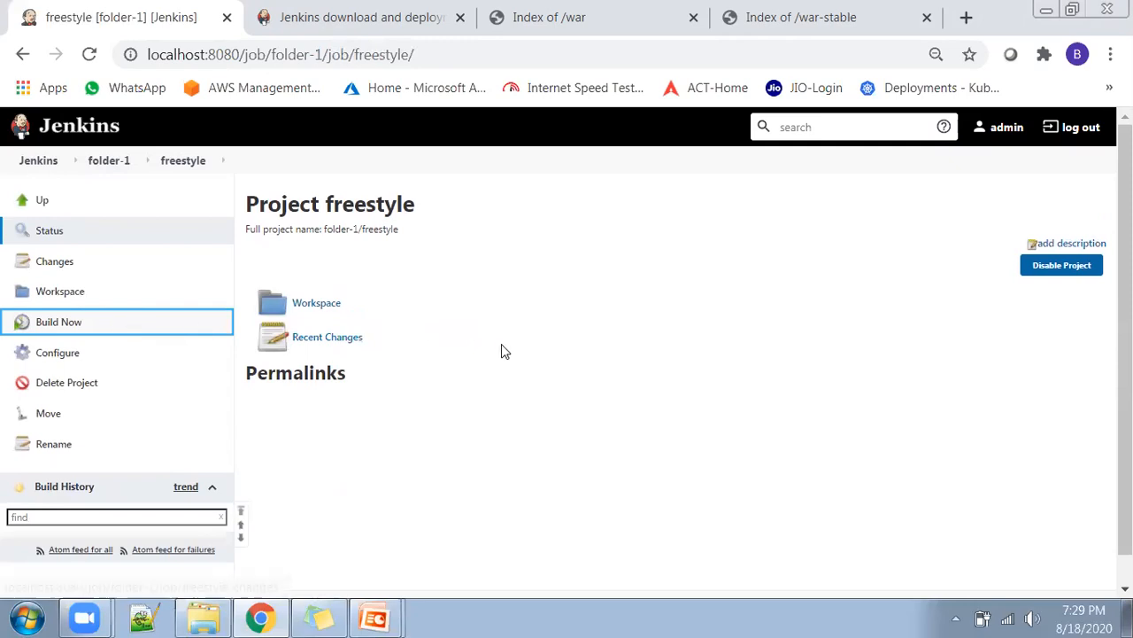
scroll(504, 351, "down", 1)
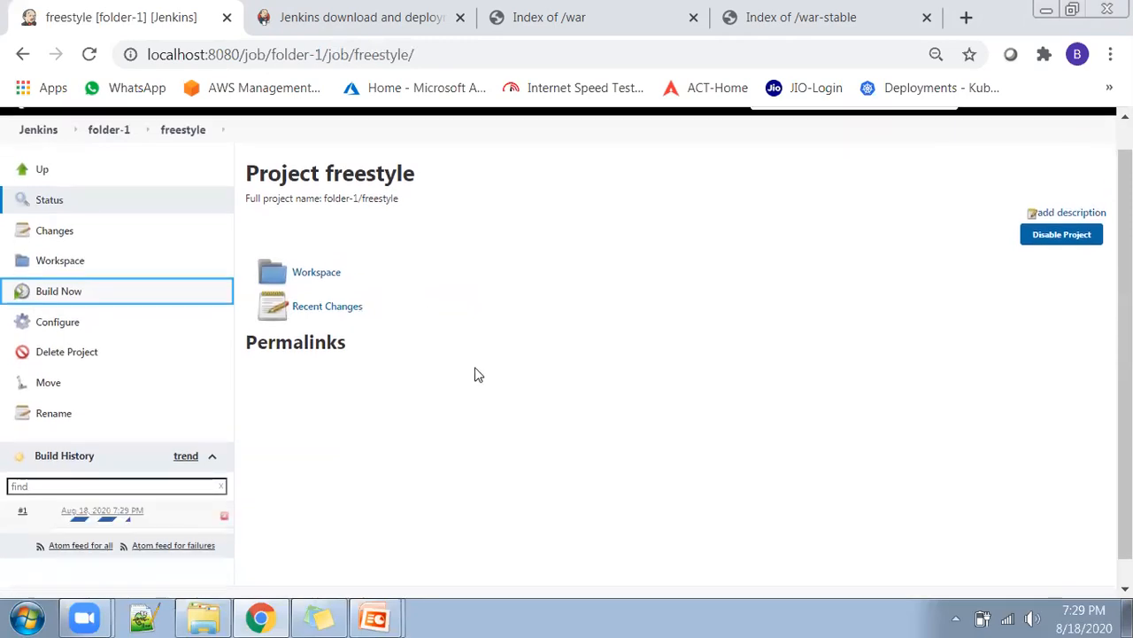
left_click(13, 518)
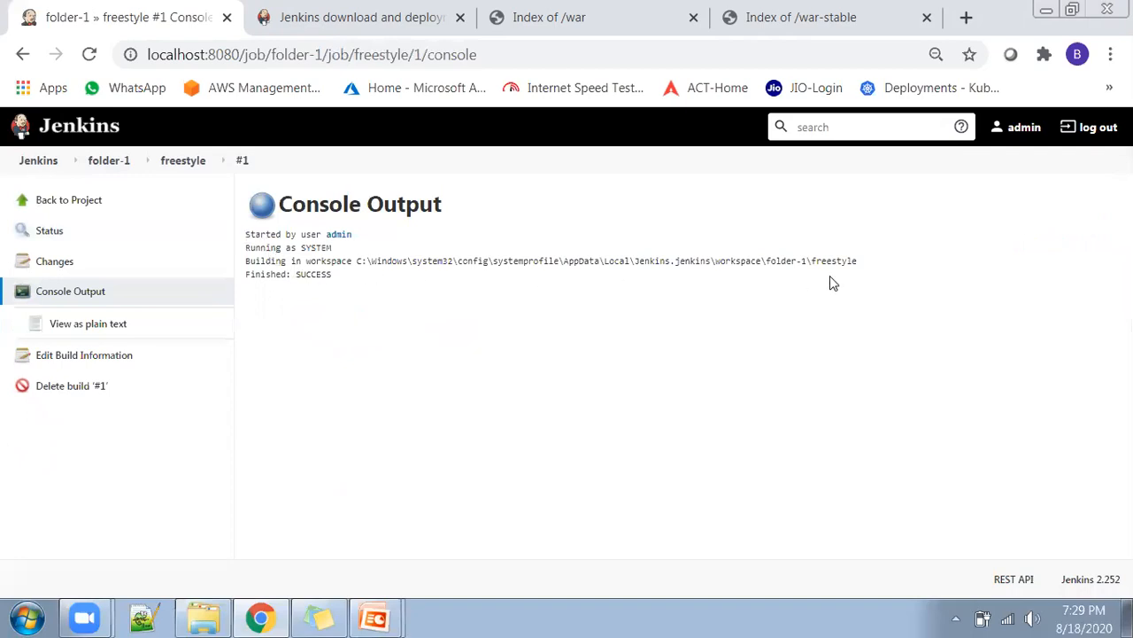
Examine the first build's console output: the starting user, the account it runs as, the workspace path and the final status
triple_click(511, 322)
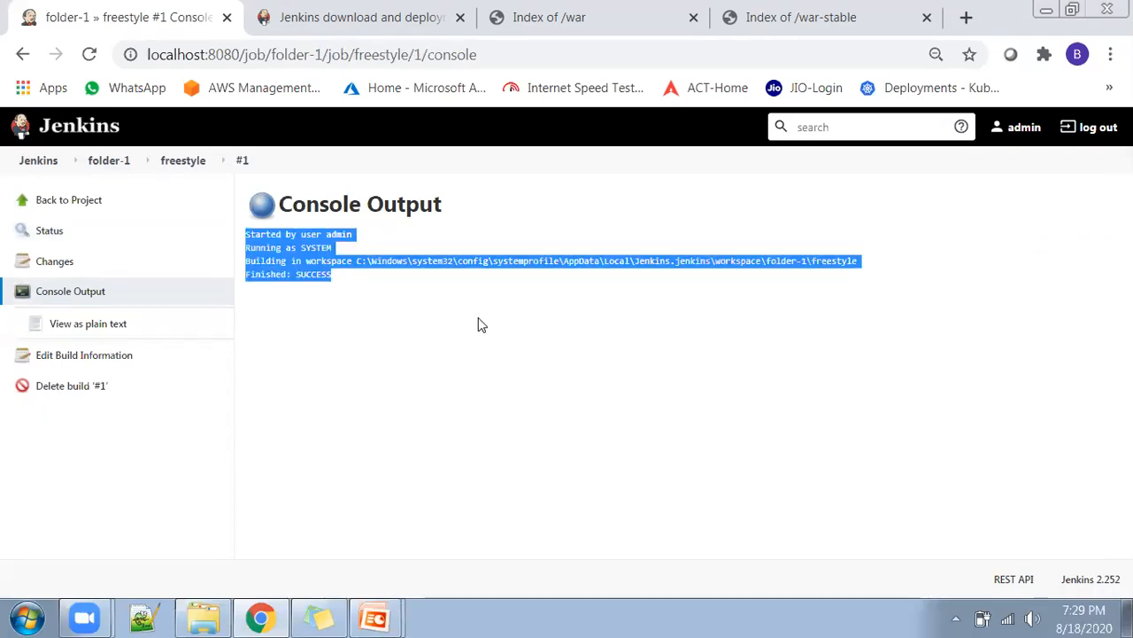
left_click(453, 314)
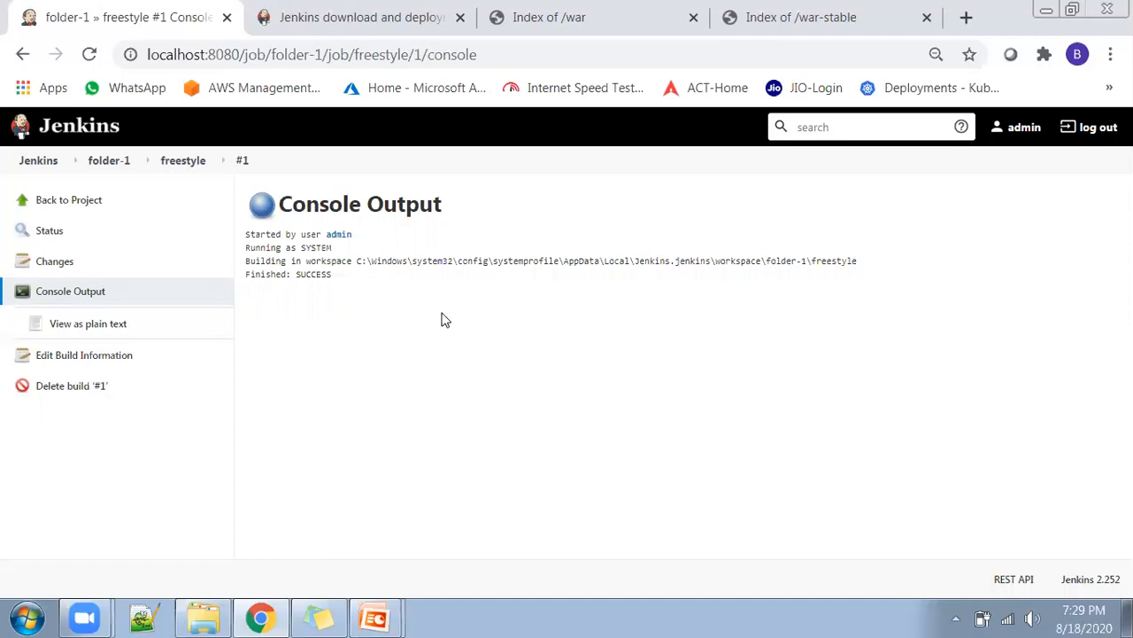
left_click_drag(246, 233, 352, 256)
left_click(344, 284)
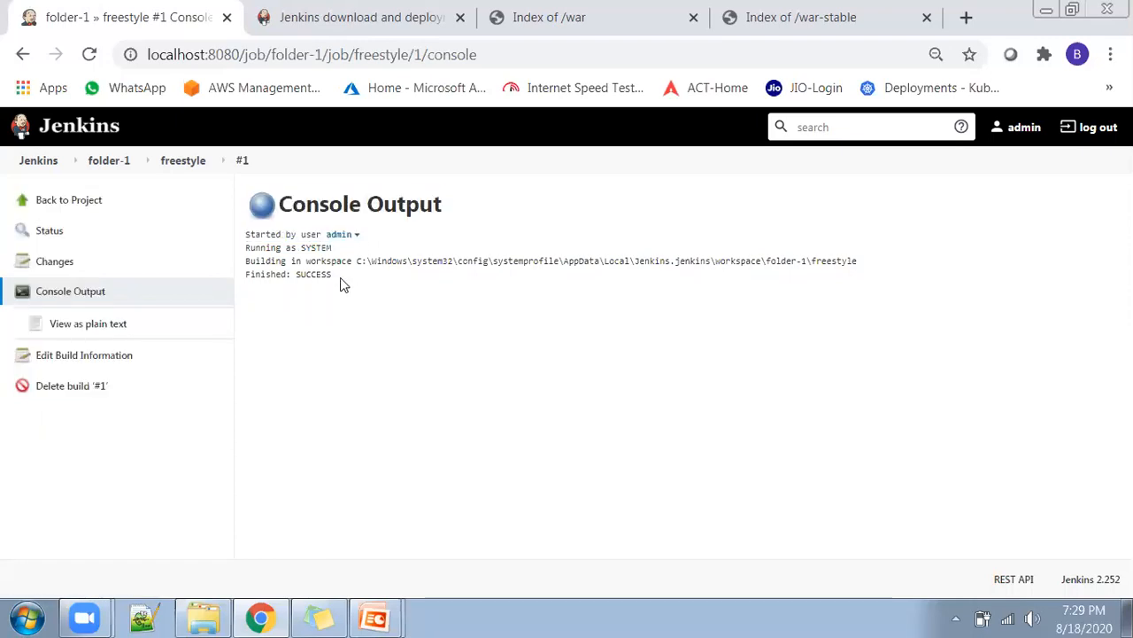
double_click(313, 248)
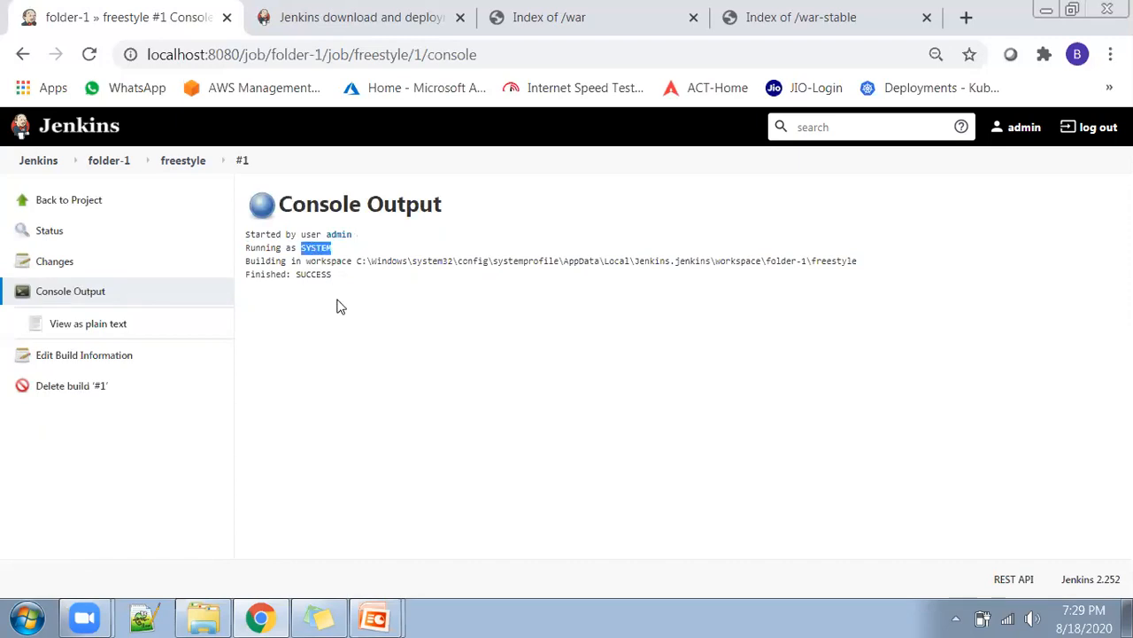
left_click(341, 306)
left_click_drag(362, 260, 858, 266)
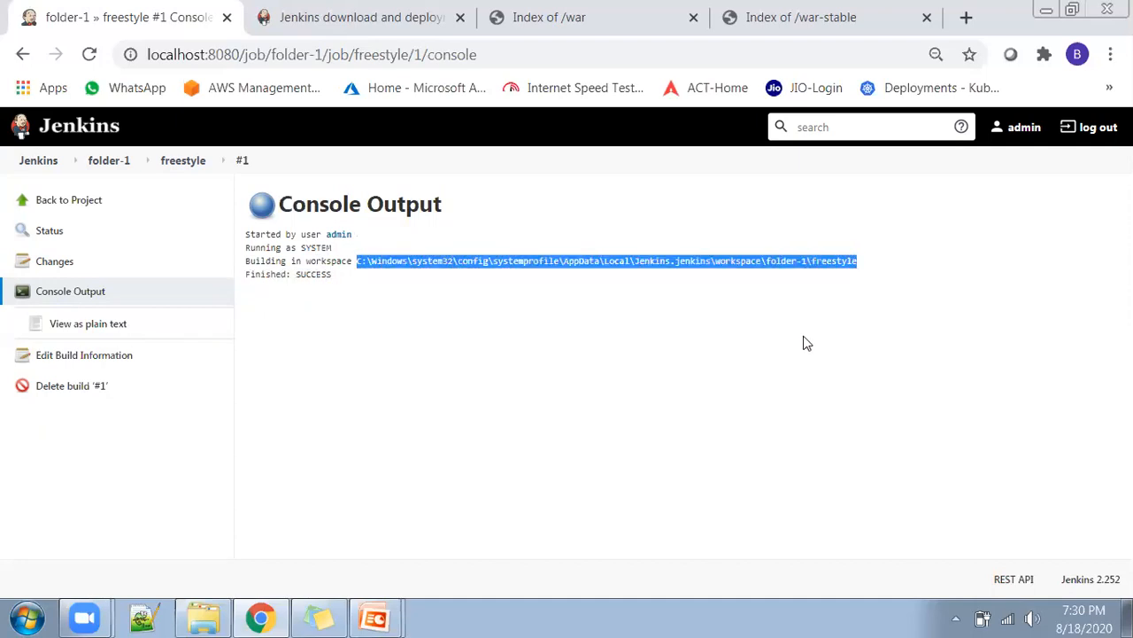
left_click(657, 290)
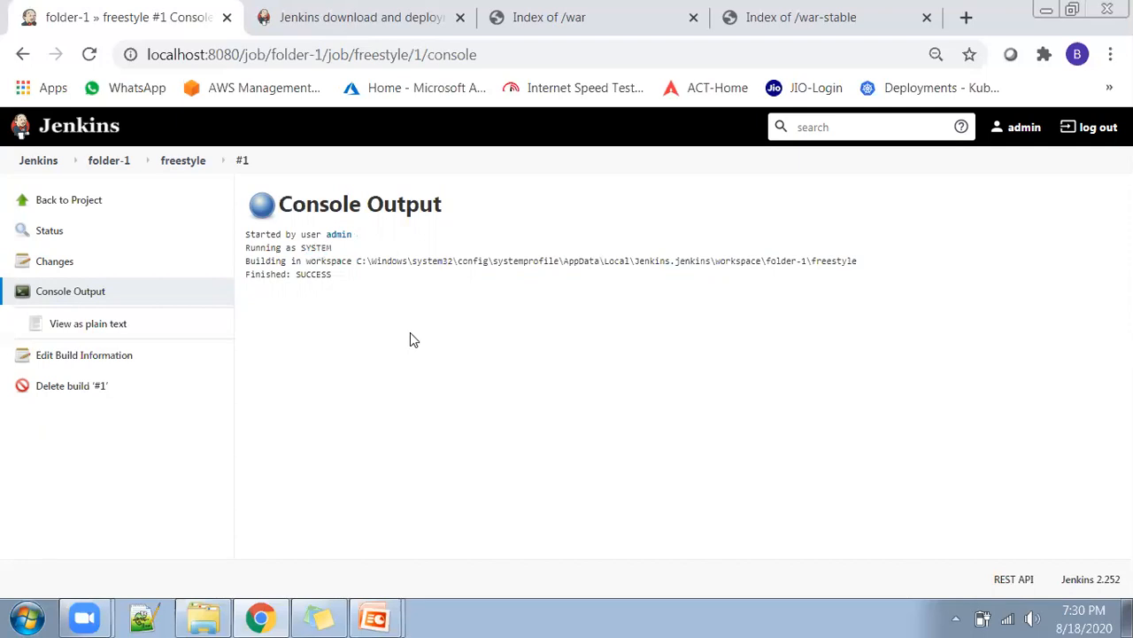
left_click_drag(357, 260, 852, 261)
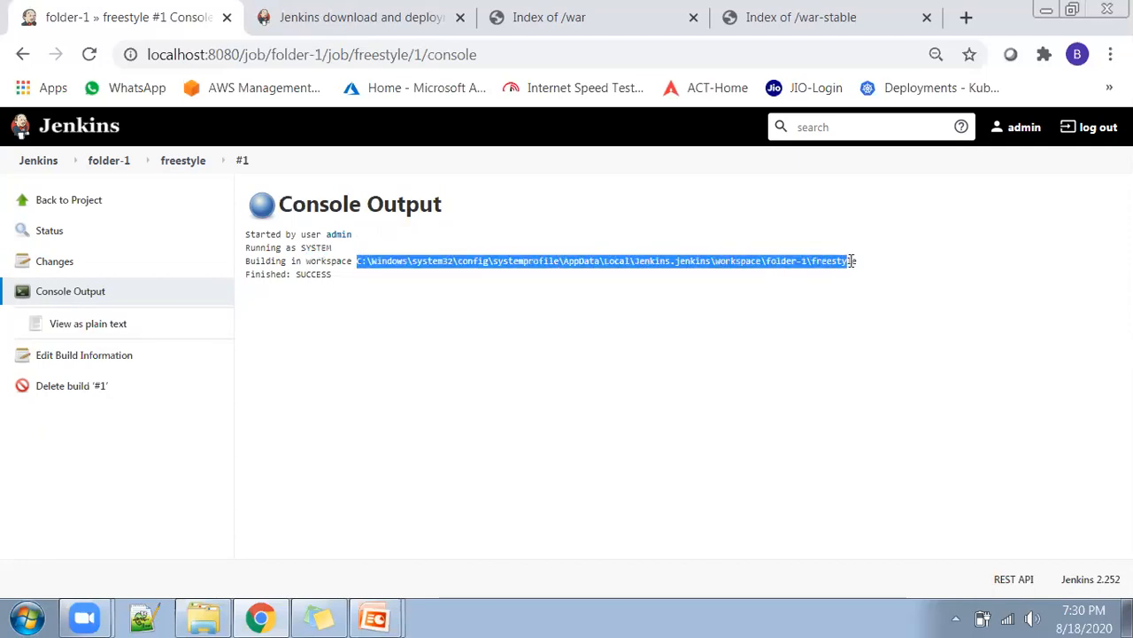
left_click(446, 345)
double_click(319, 263)
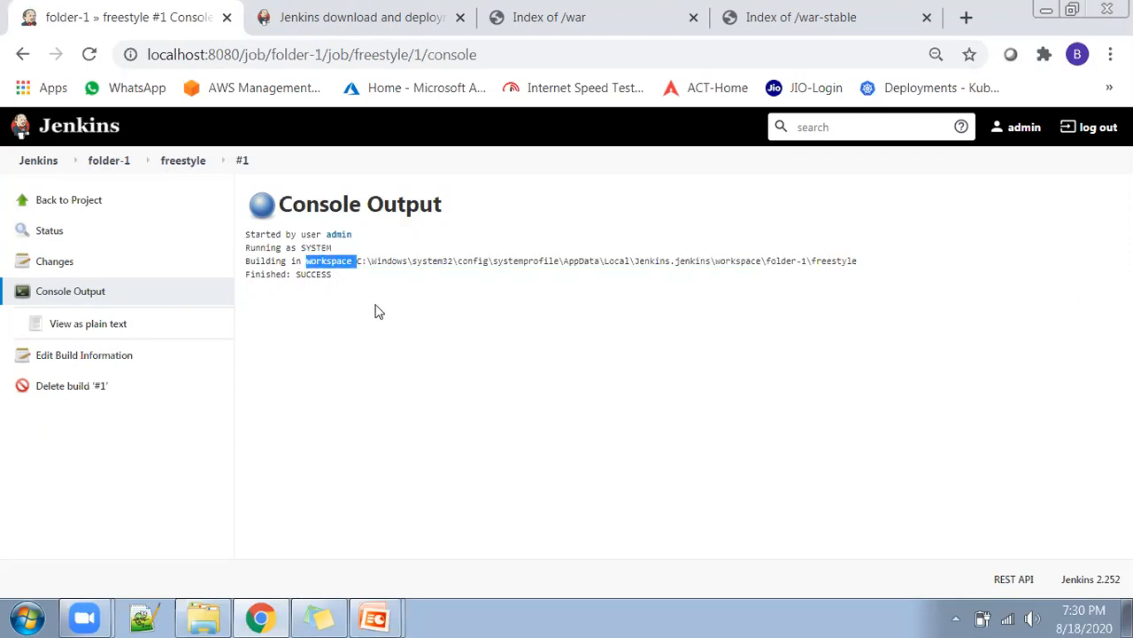
left_click(410, 305)
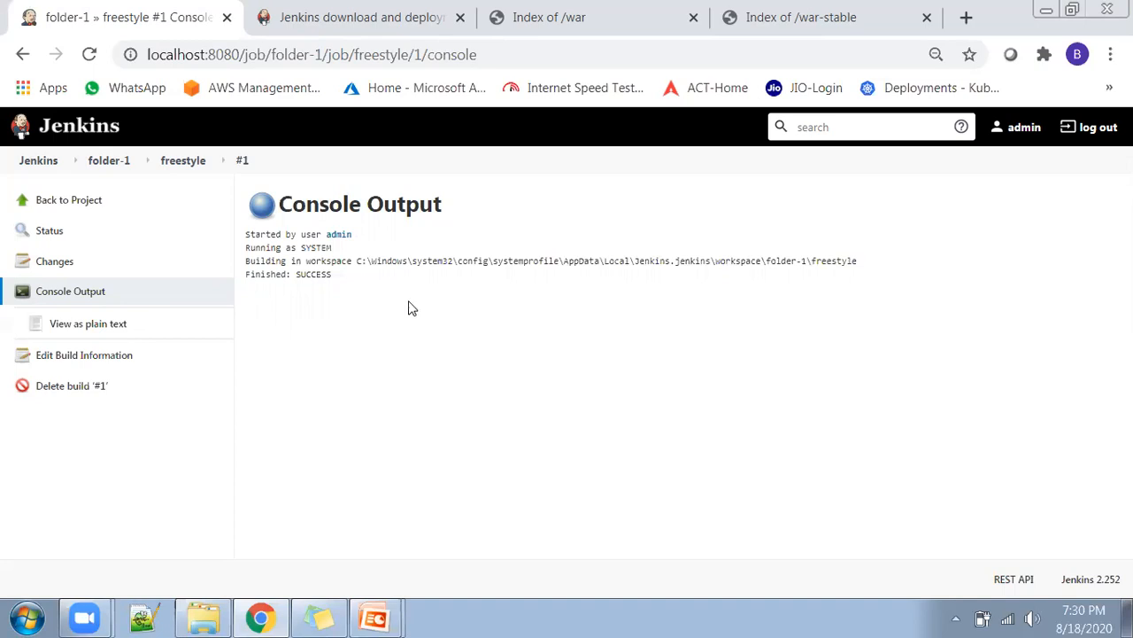
double_click(312, 274)
left_click(321, 272)
left_click_drag(321, 271, 251, 233)
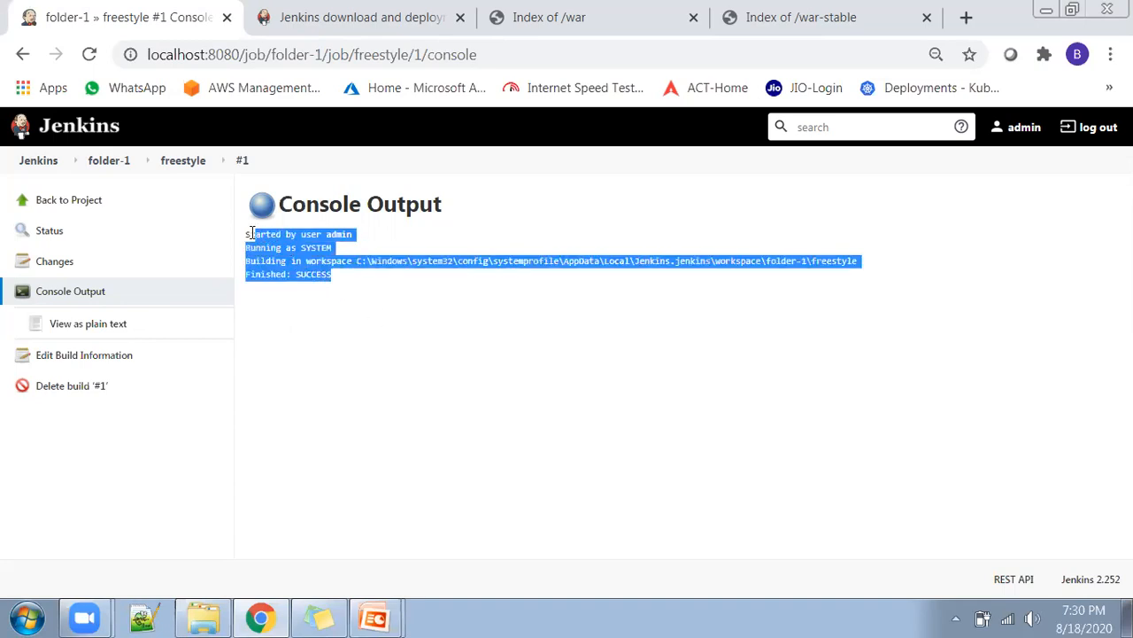
Reopen the freestyle project's configuration and add an Execute shell step to its Build section
left_click(179, 162)
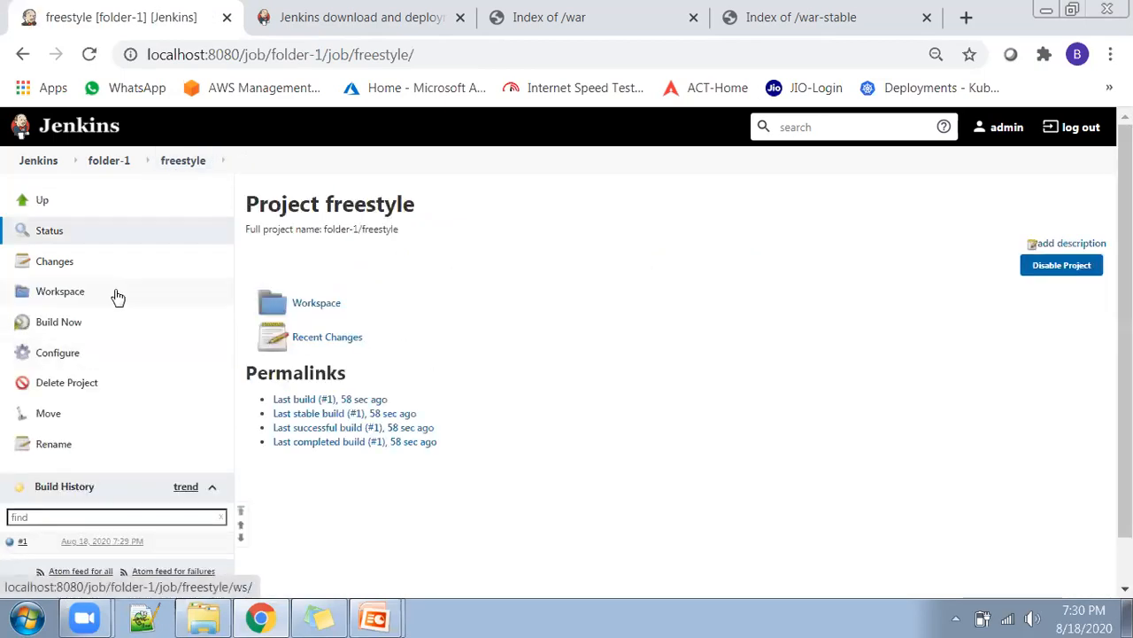
left_click(79, 363)
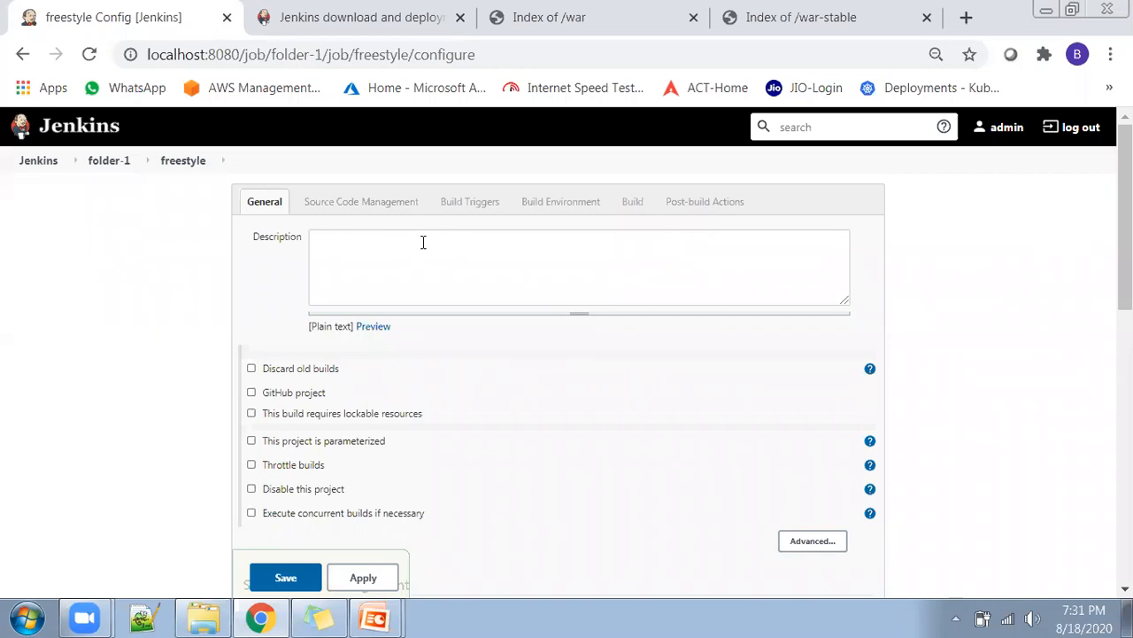
left_click(378, 211)
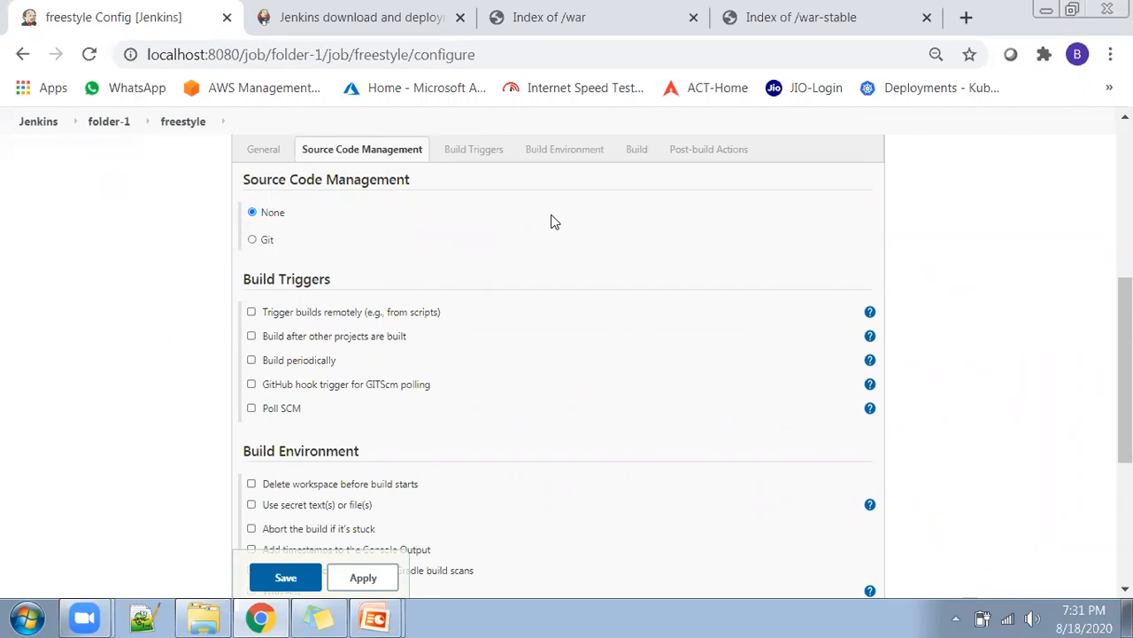
left_click(636, 150)
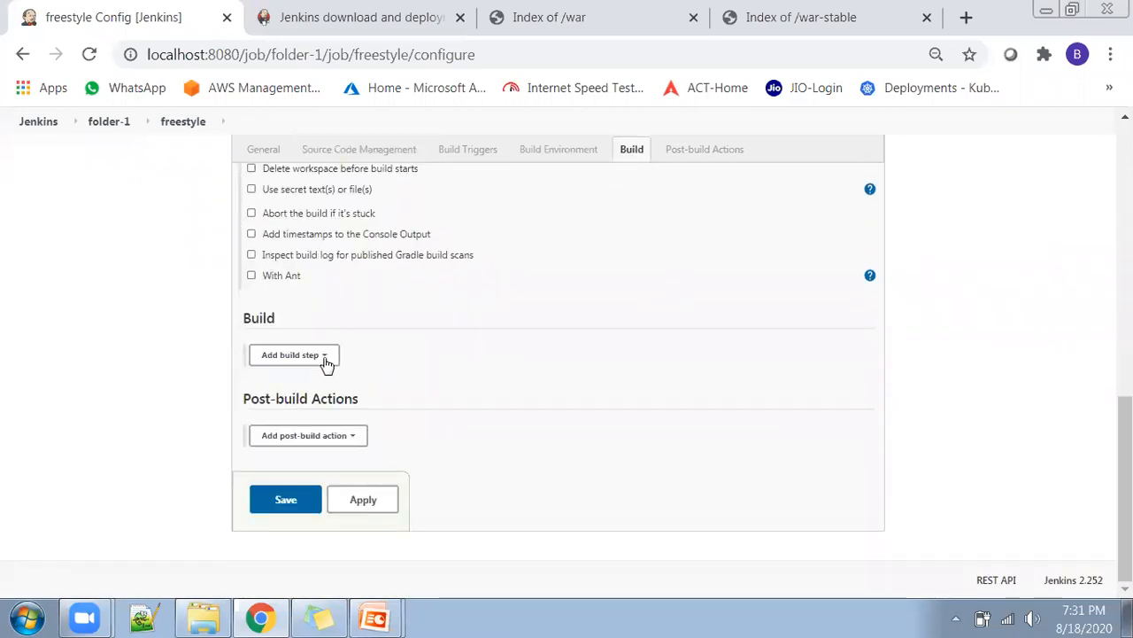
left_click(325, 358)
left_click(333, 395)
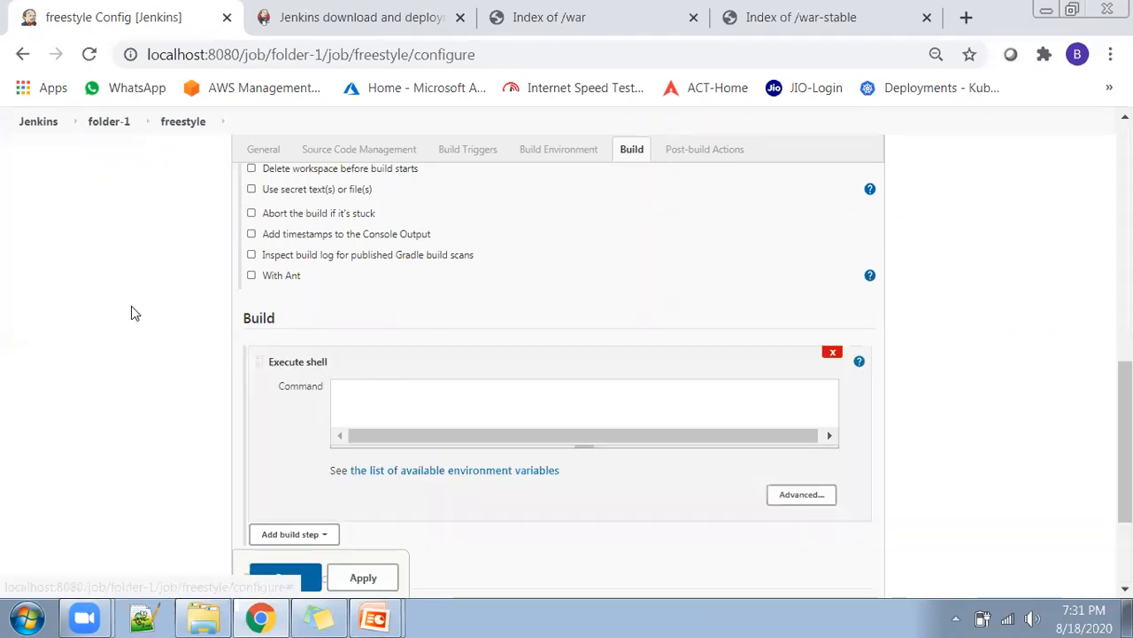
Enter echo "hello world" as the Execute shell command and save the project configuration
type("echo")
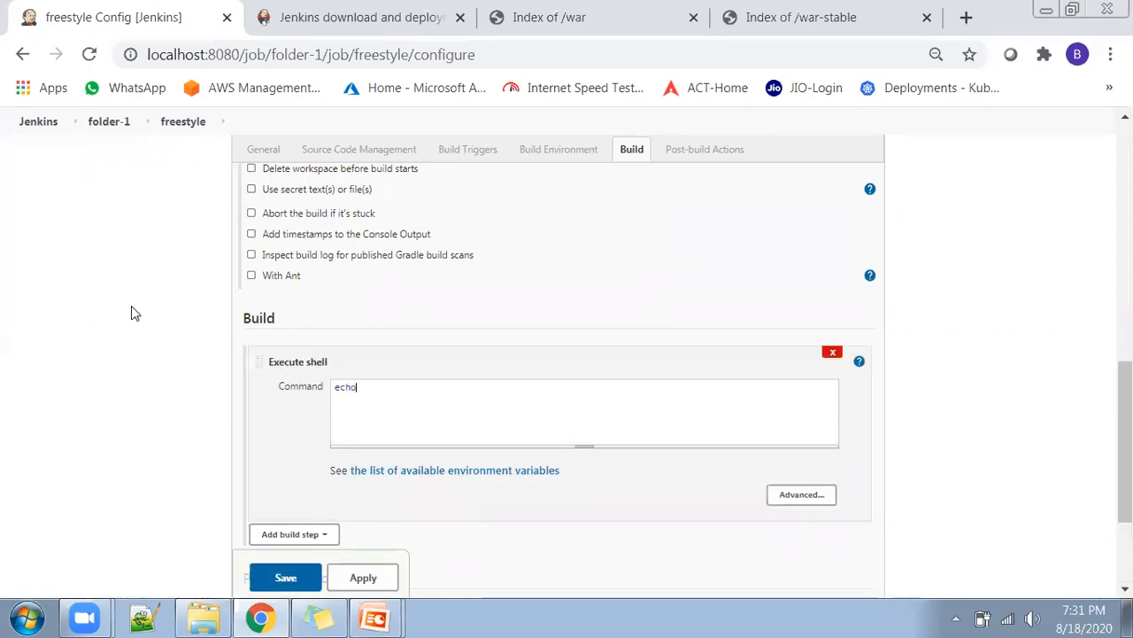
type(" \"hello world")
key("BackSpace")
type("wor")
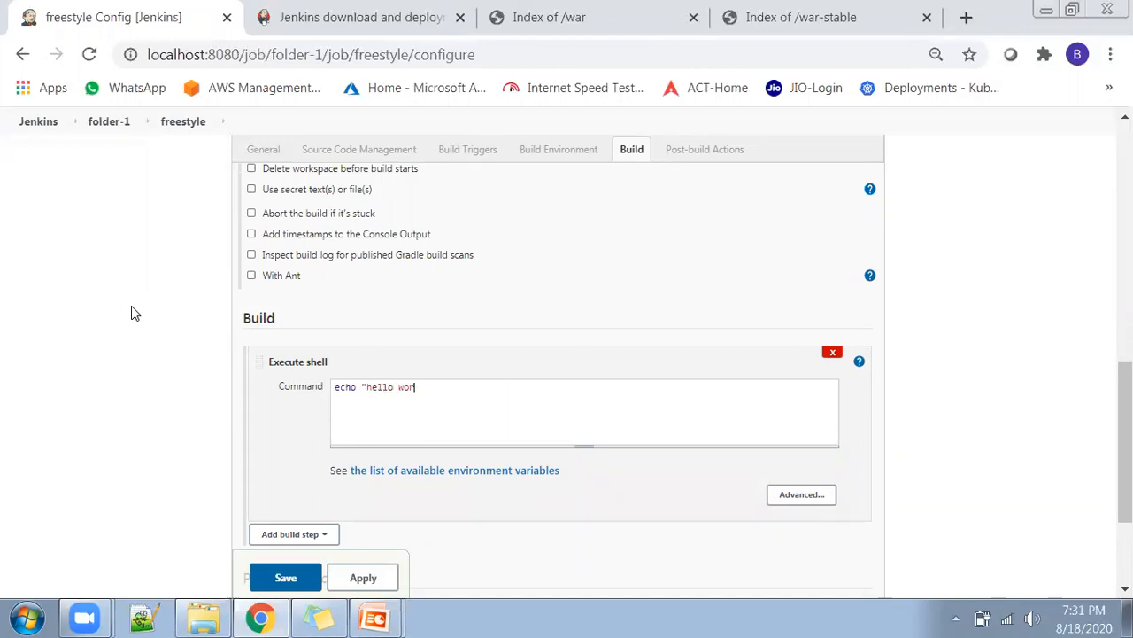
type("ld\"")
scroll(131, 313, "down", 1)
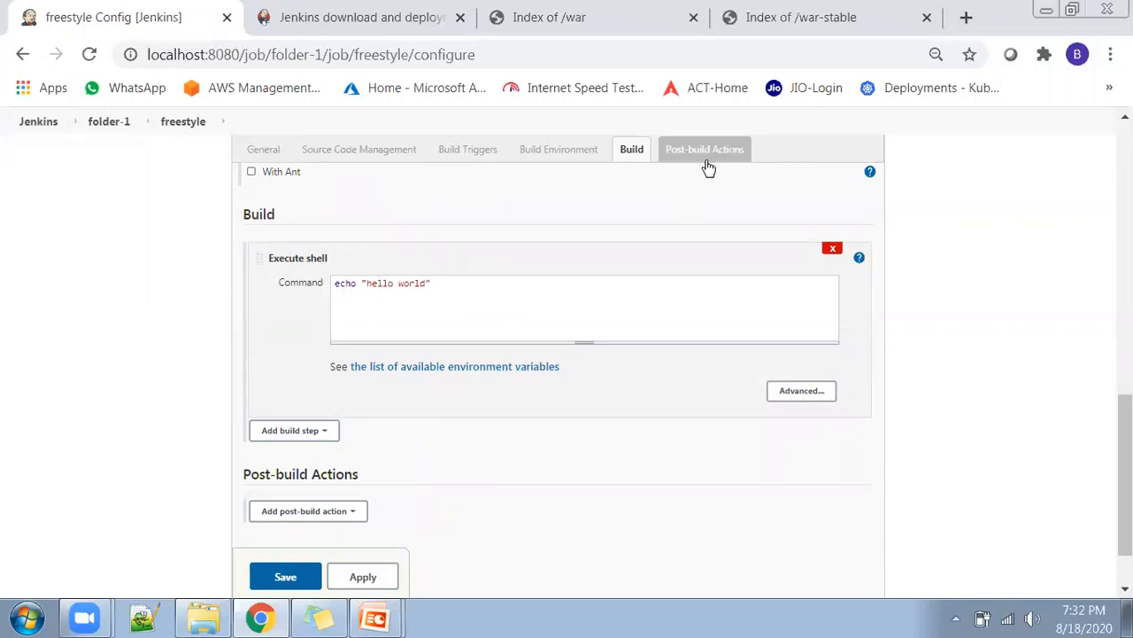
left_click(285, 579)
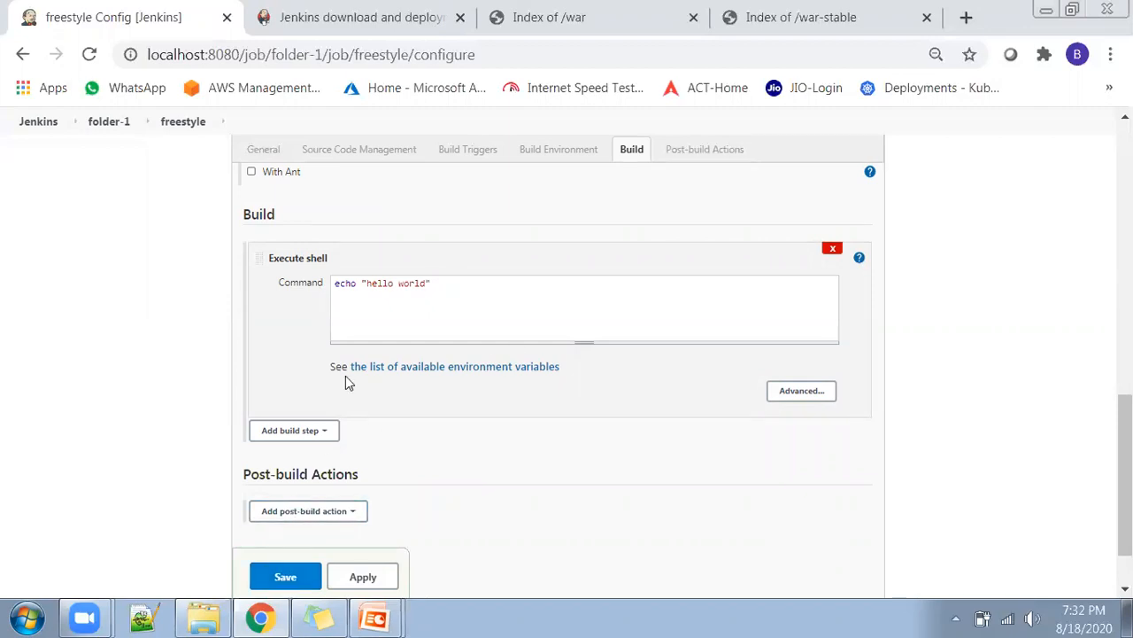
Build the freestyle project with the new shell step and check the echoed text in that build's console output
left_click(75, 324)
scroll(547, 278, "down", 1)
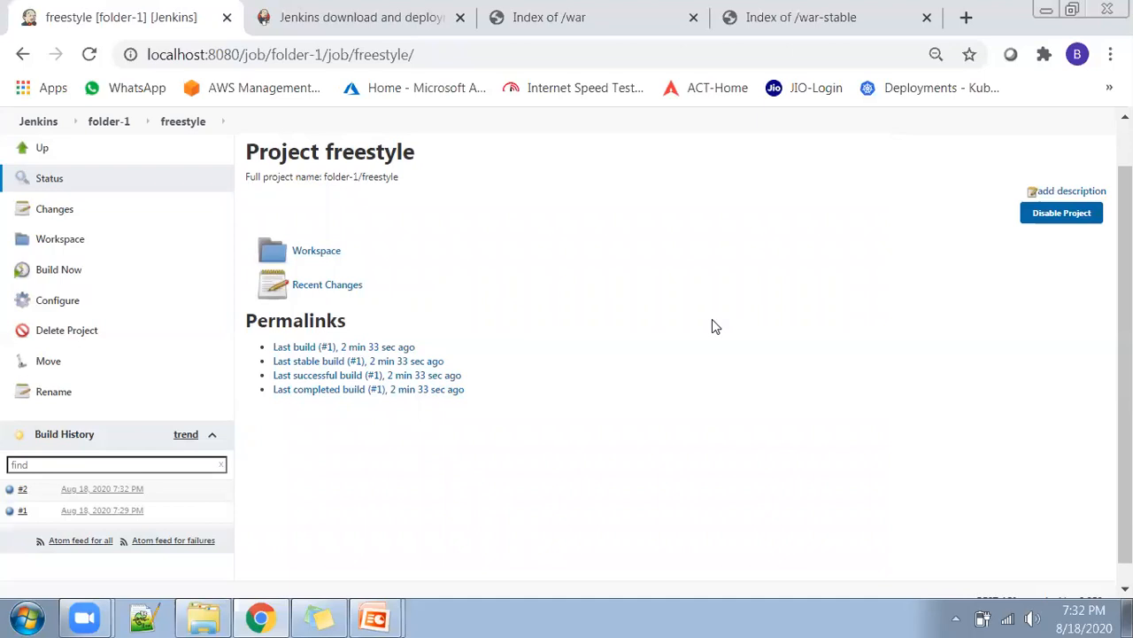
left_click(13, 492)
left_click_drag(285, 288, 245, 301)
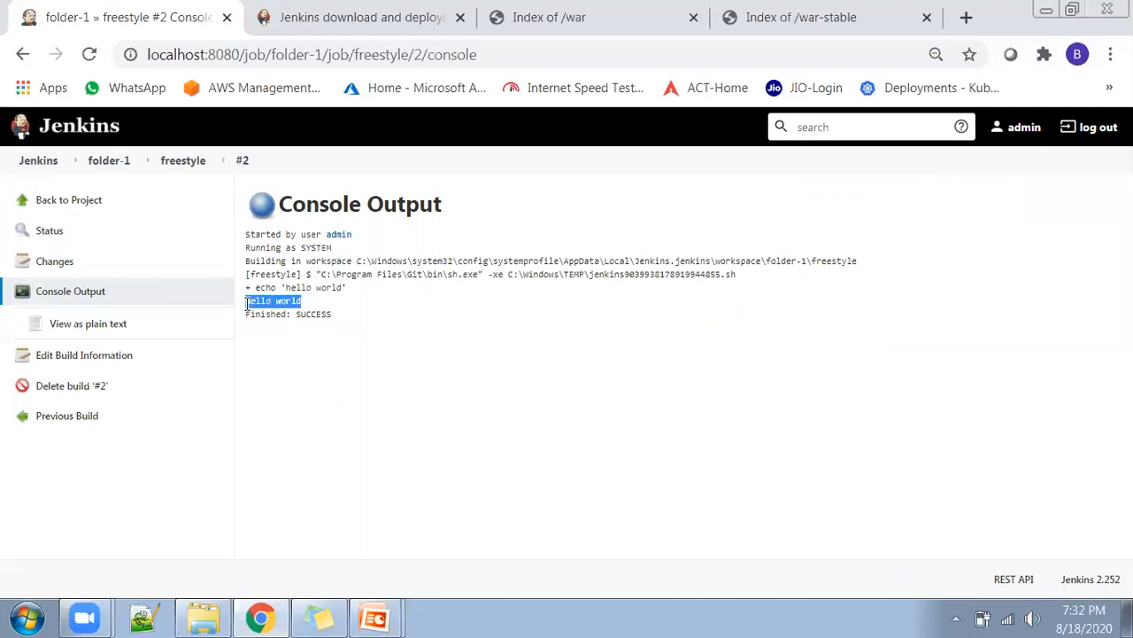
left_click(363, 322)
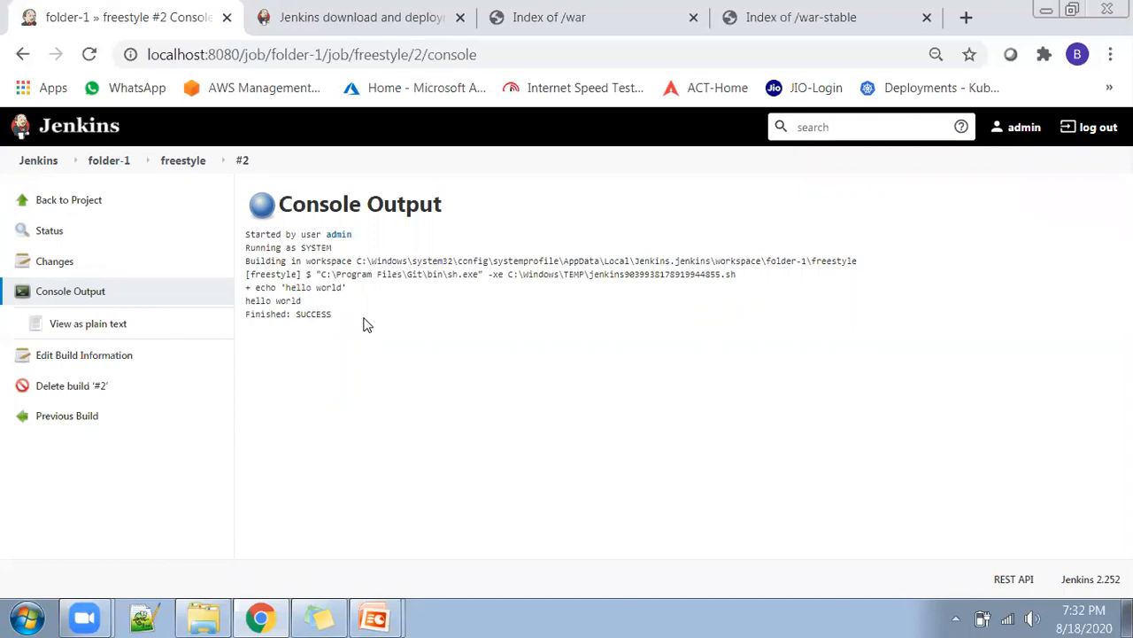
Return to the freestyle project page, run another build and review the build history
left_click(179, 162)
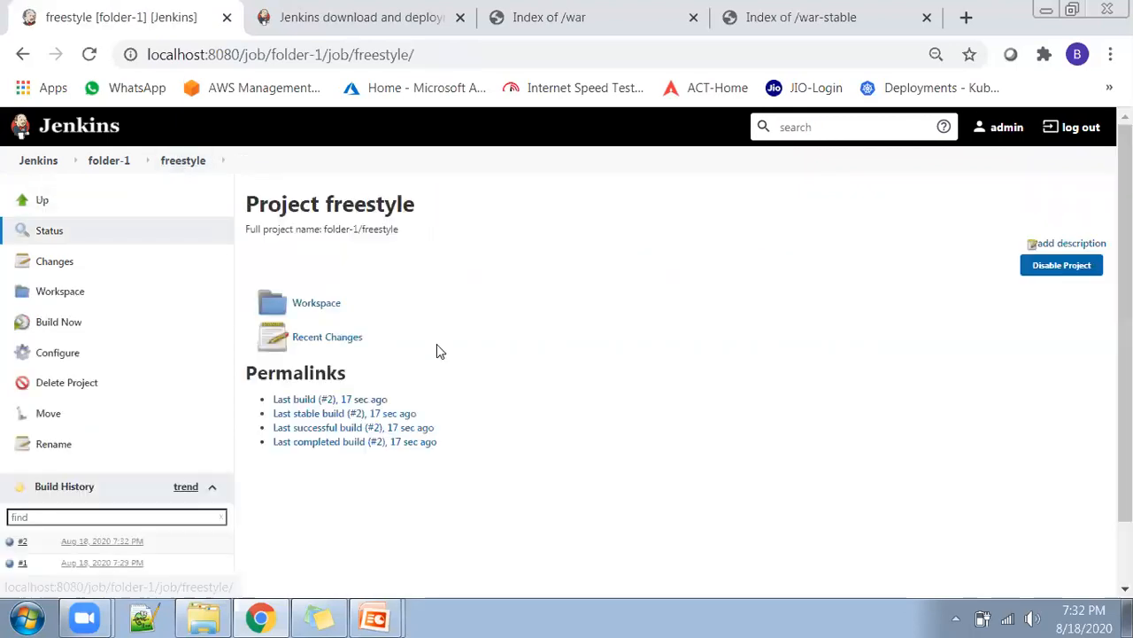
left_click(48, 319)
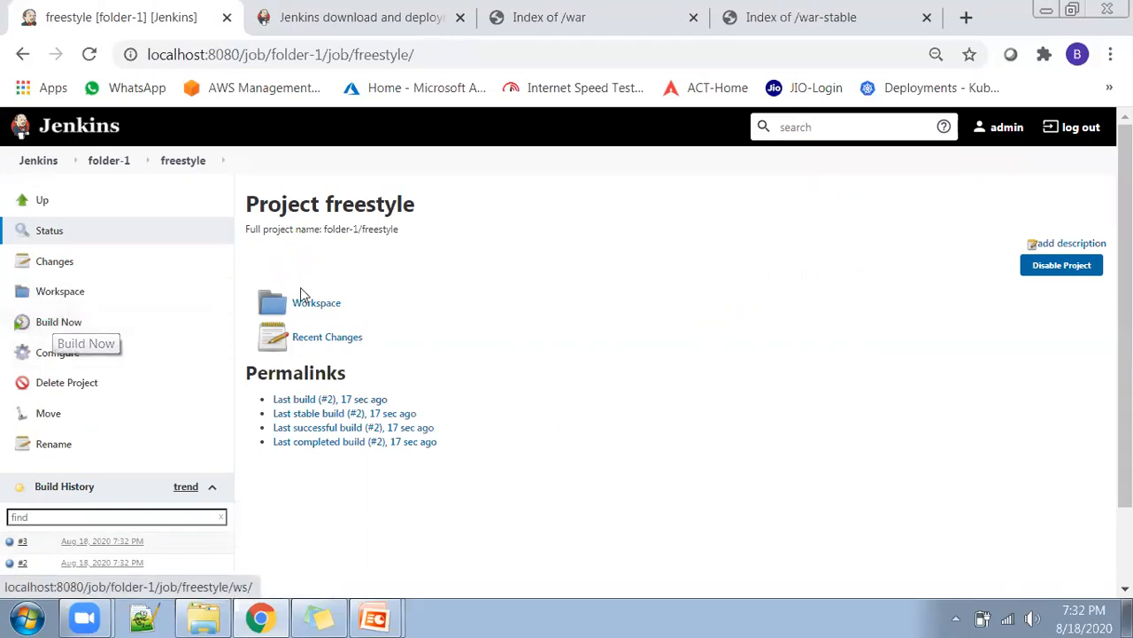
scroll(284, 306, "down", 2)
scroll(559, 366, "up", 2)
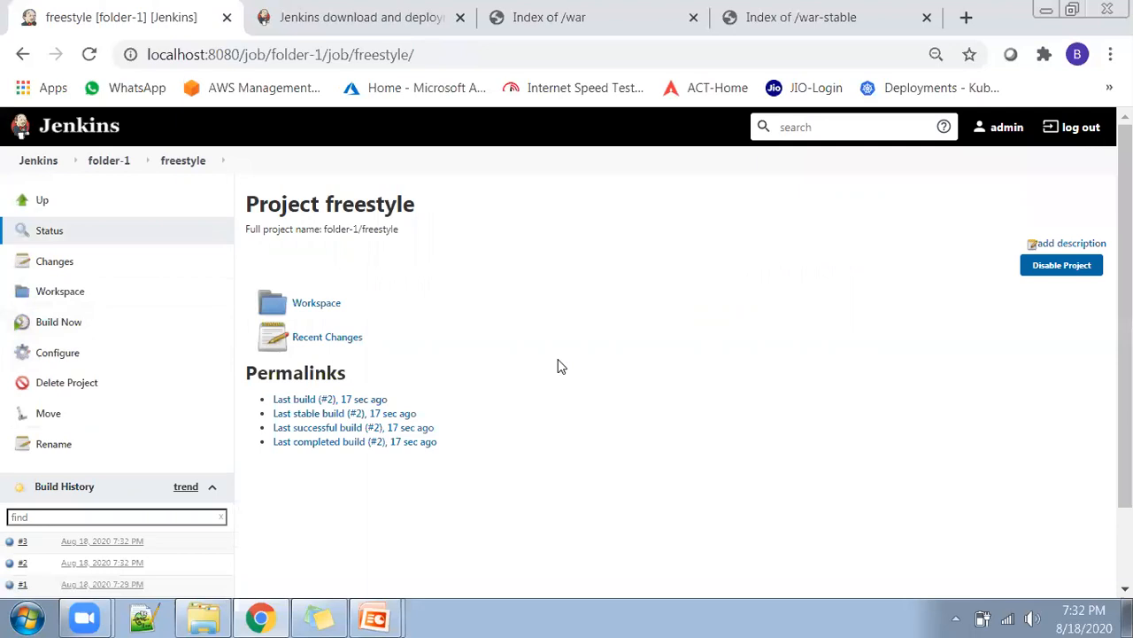